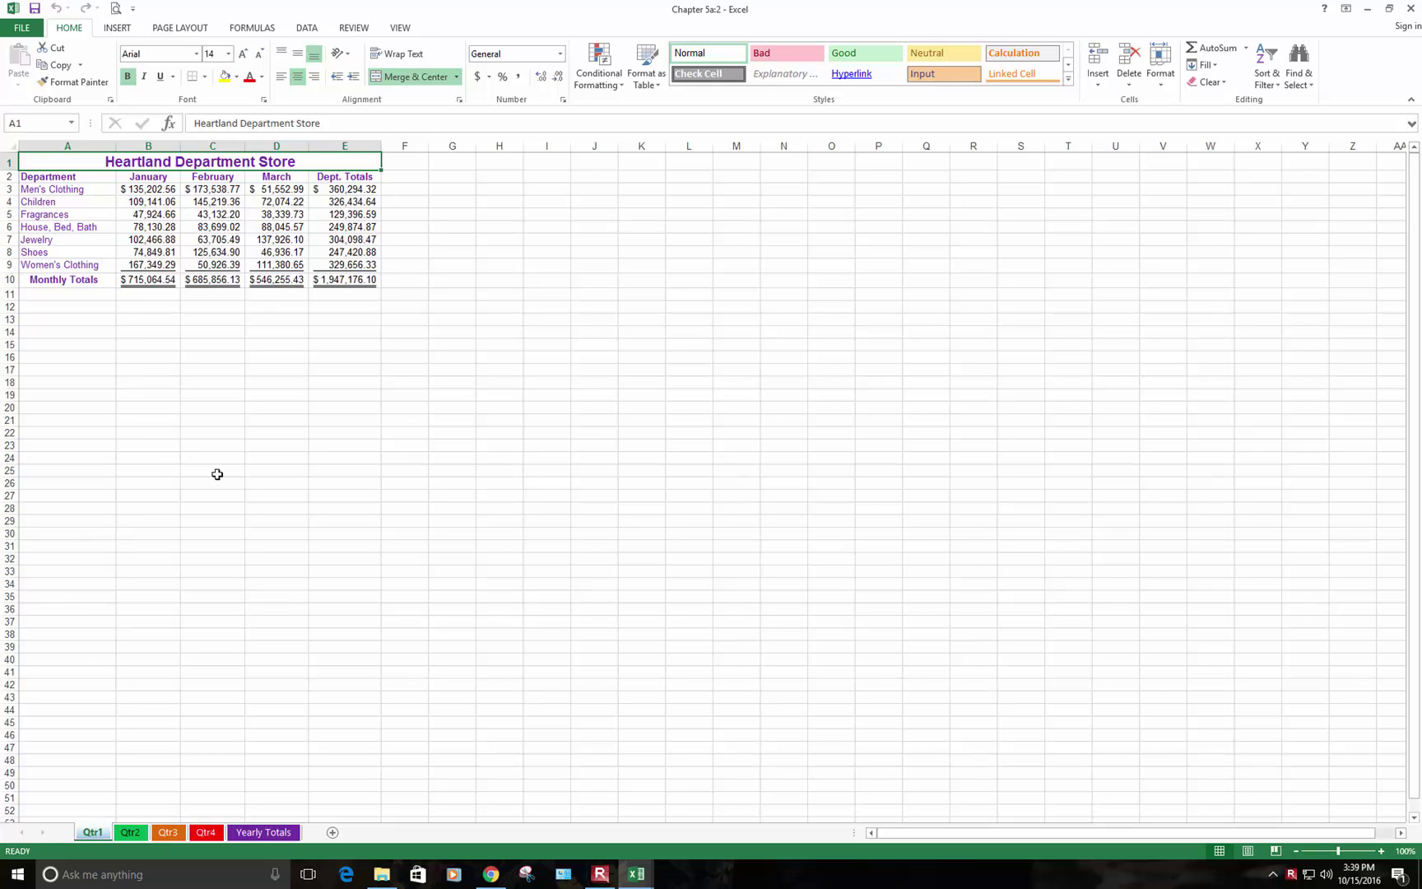
Review the Qtr1 through Qtr4 sheets and open the Yearly Totals sheet
click(129, 837)
click(168, 832)
click(206, 832)
click(168, 832)
click(130, 832)
click(92, 833)
click(207, 833)
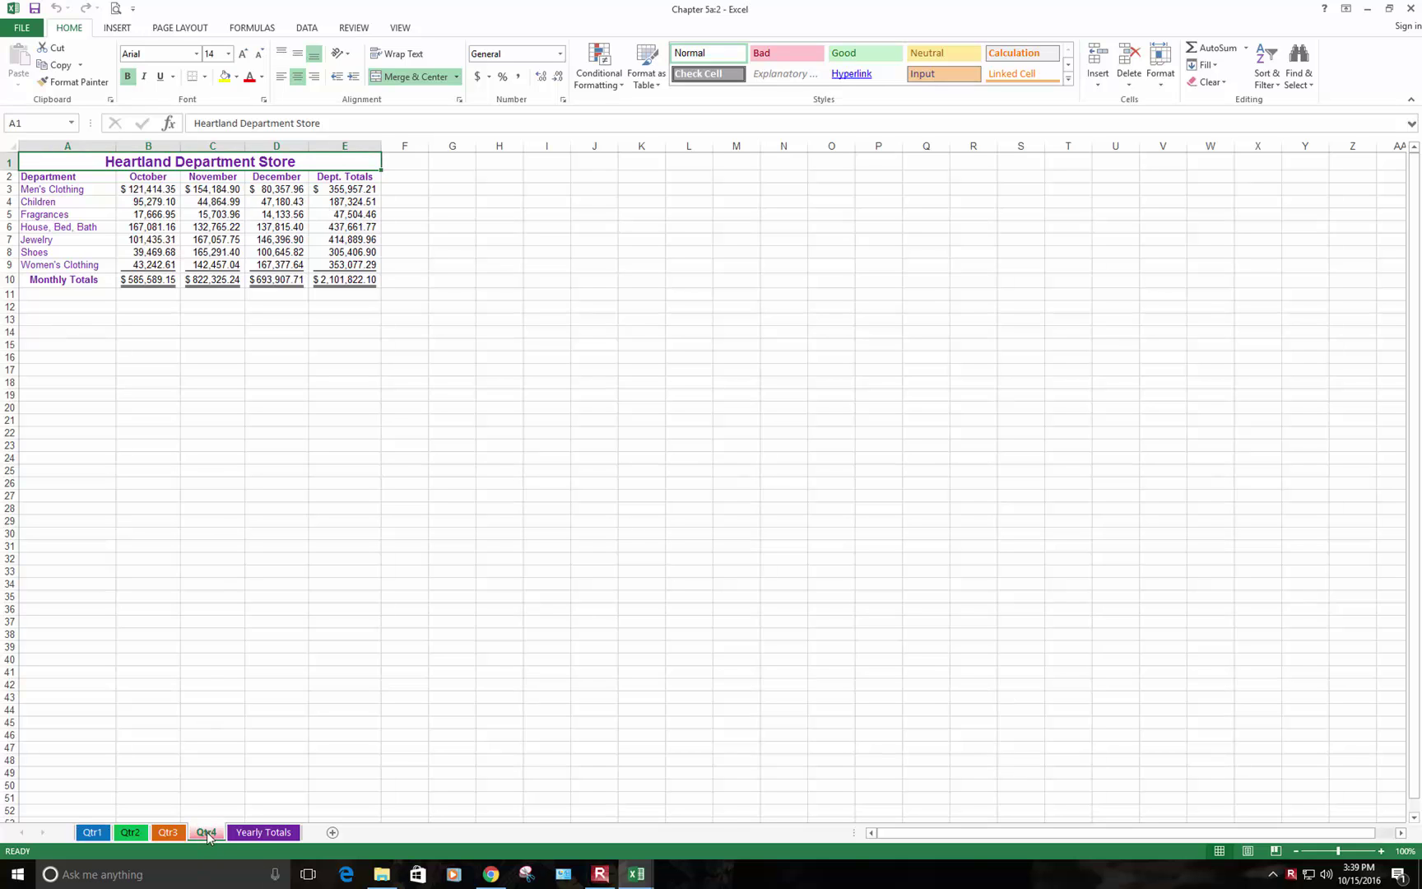
click(264, 832)
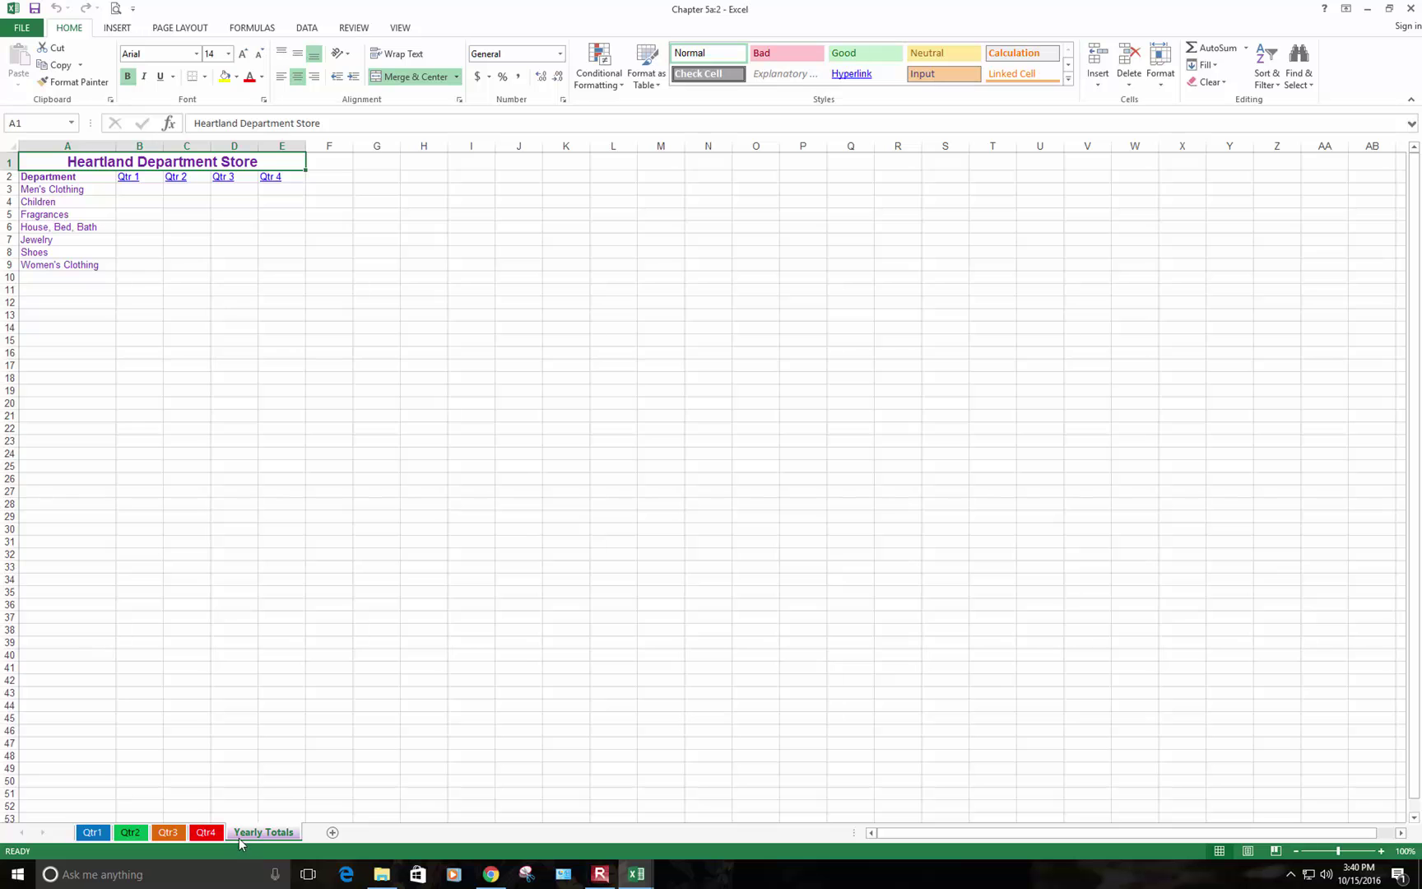
Follow the Qtr 1 hyperlink in B2 to check its target range, and return to the Yearly Totals sheet
click(127, 177)
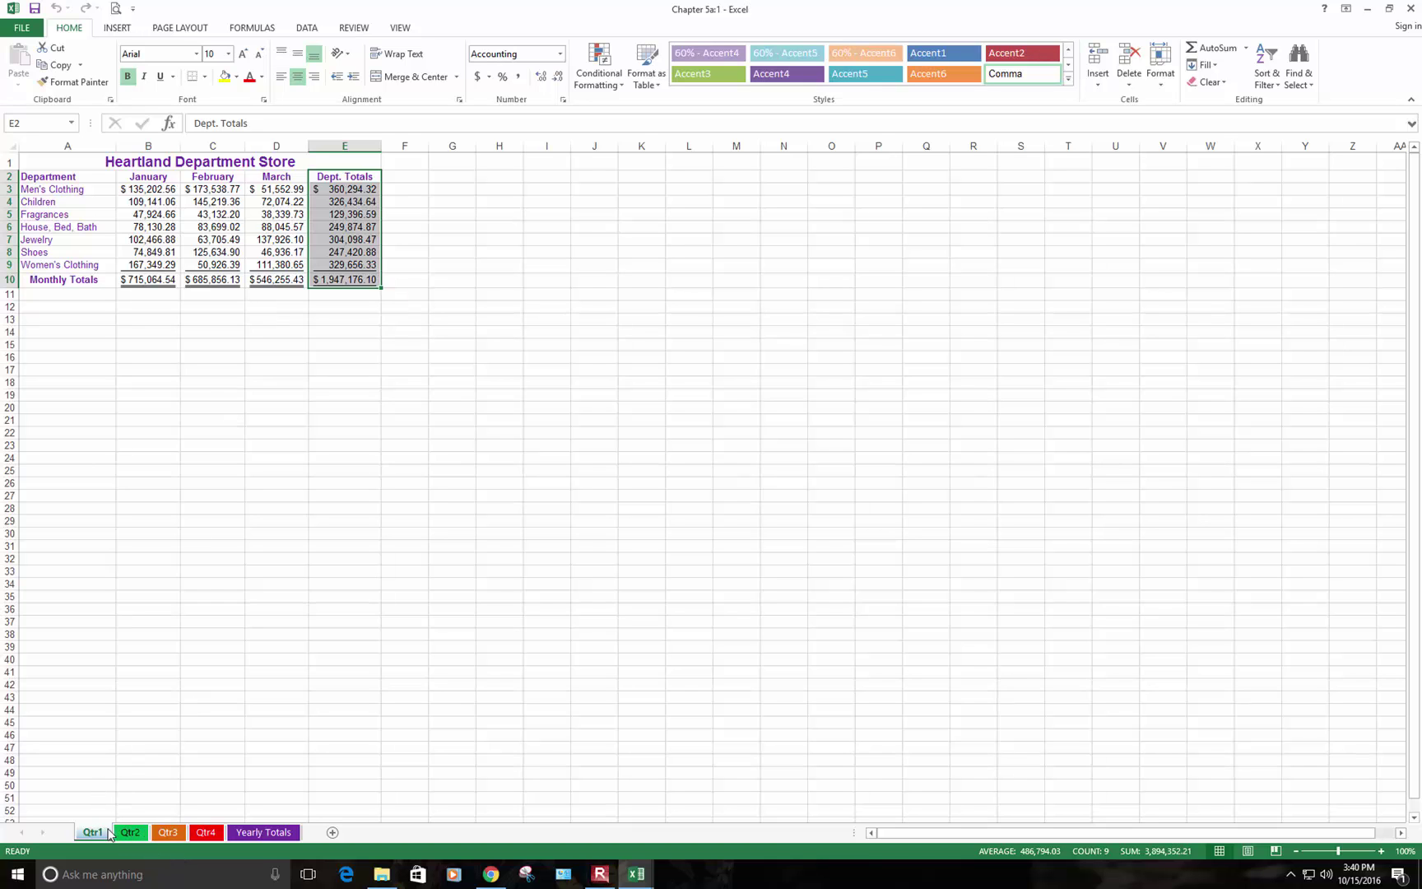
click(267, 835)
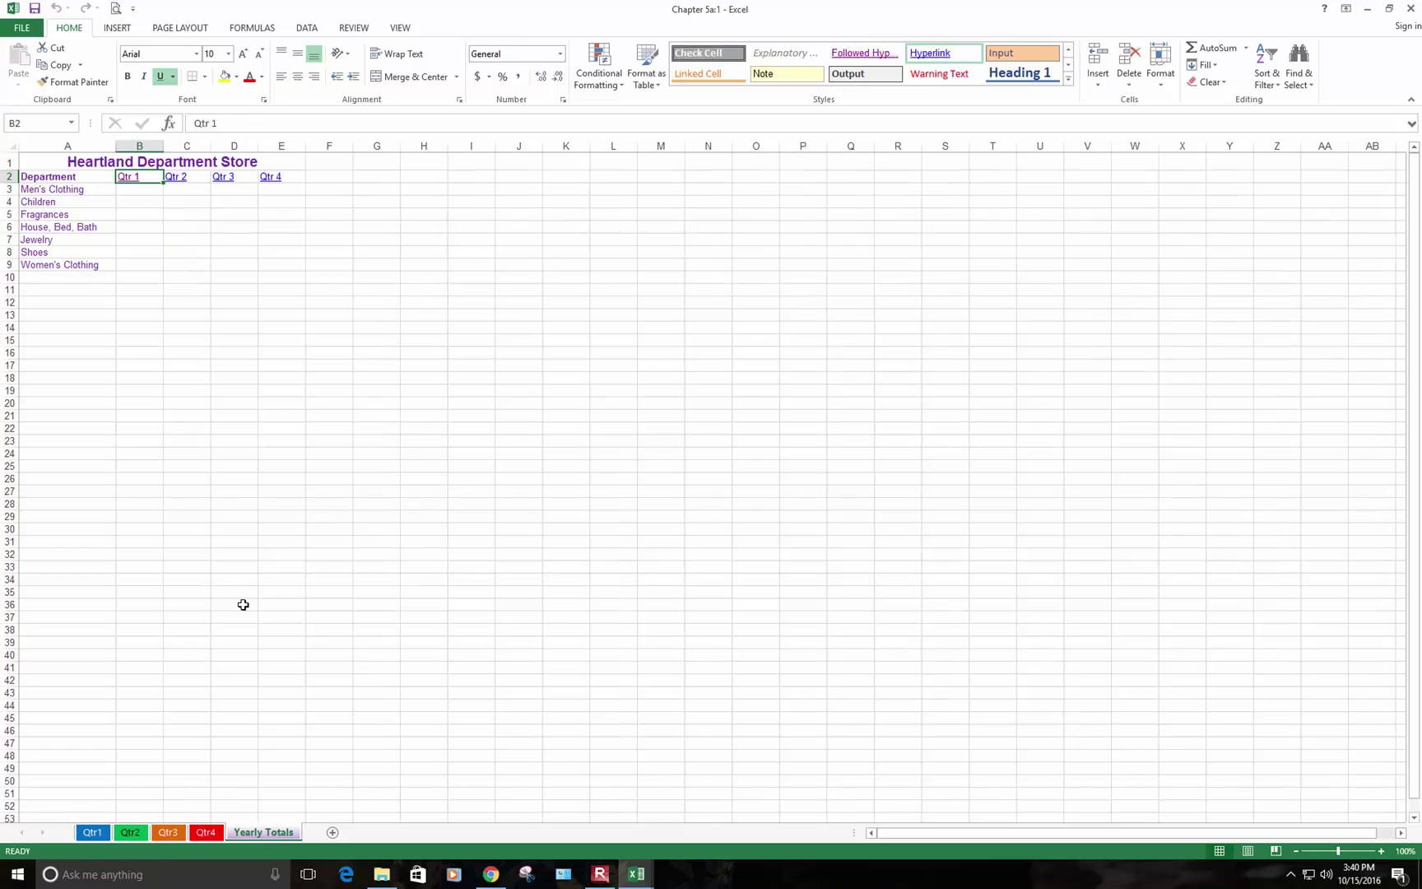
click(137, 180)
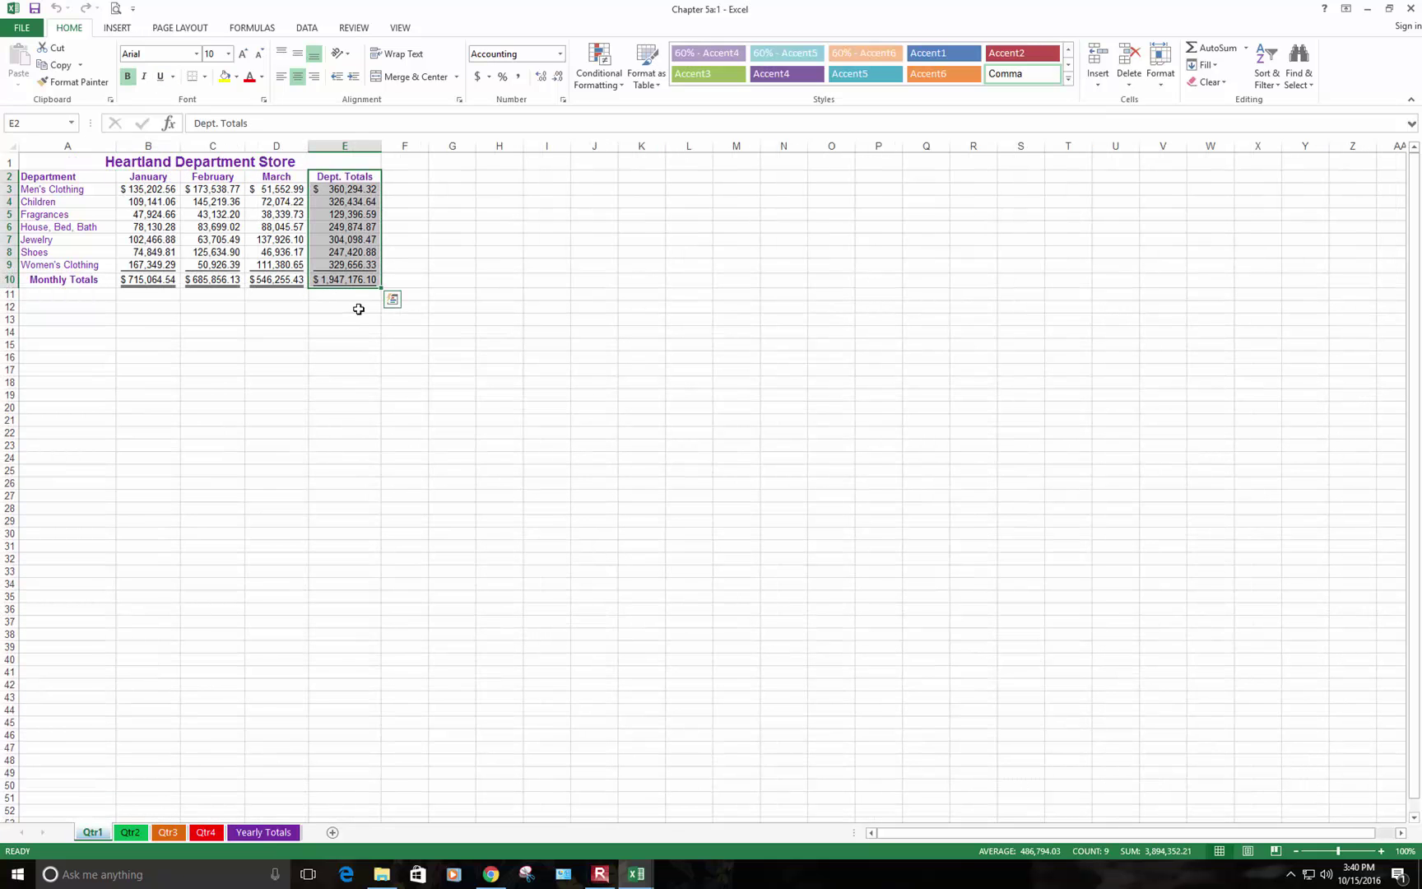
click(261, 833)
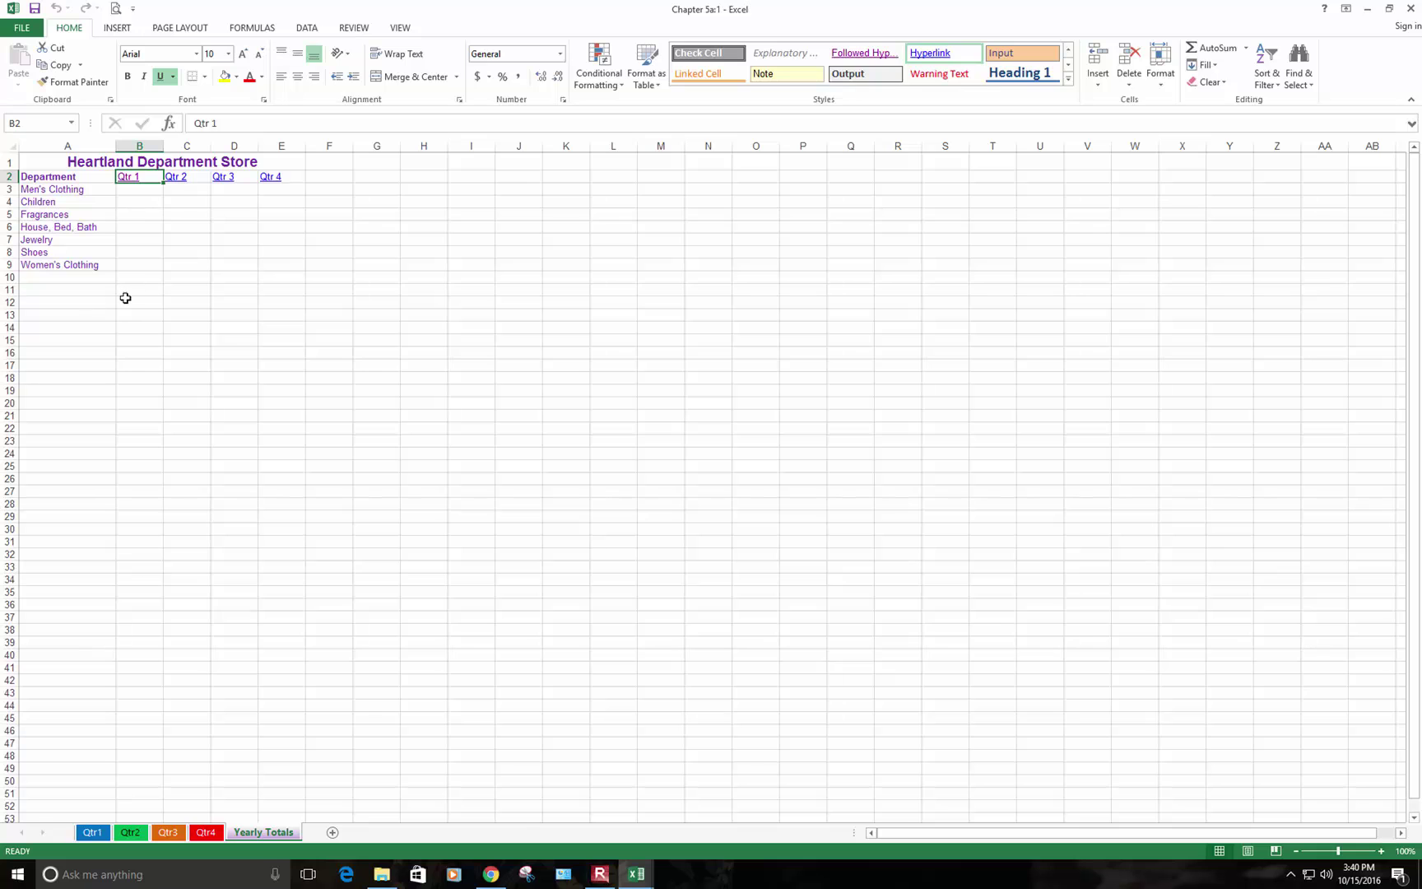
Enter the row label "Quarterly Totals" in cell A10, make it bold and indent it one level
click(93, 278)
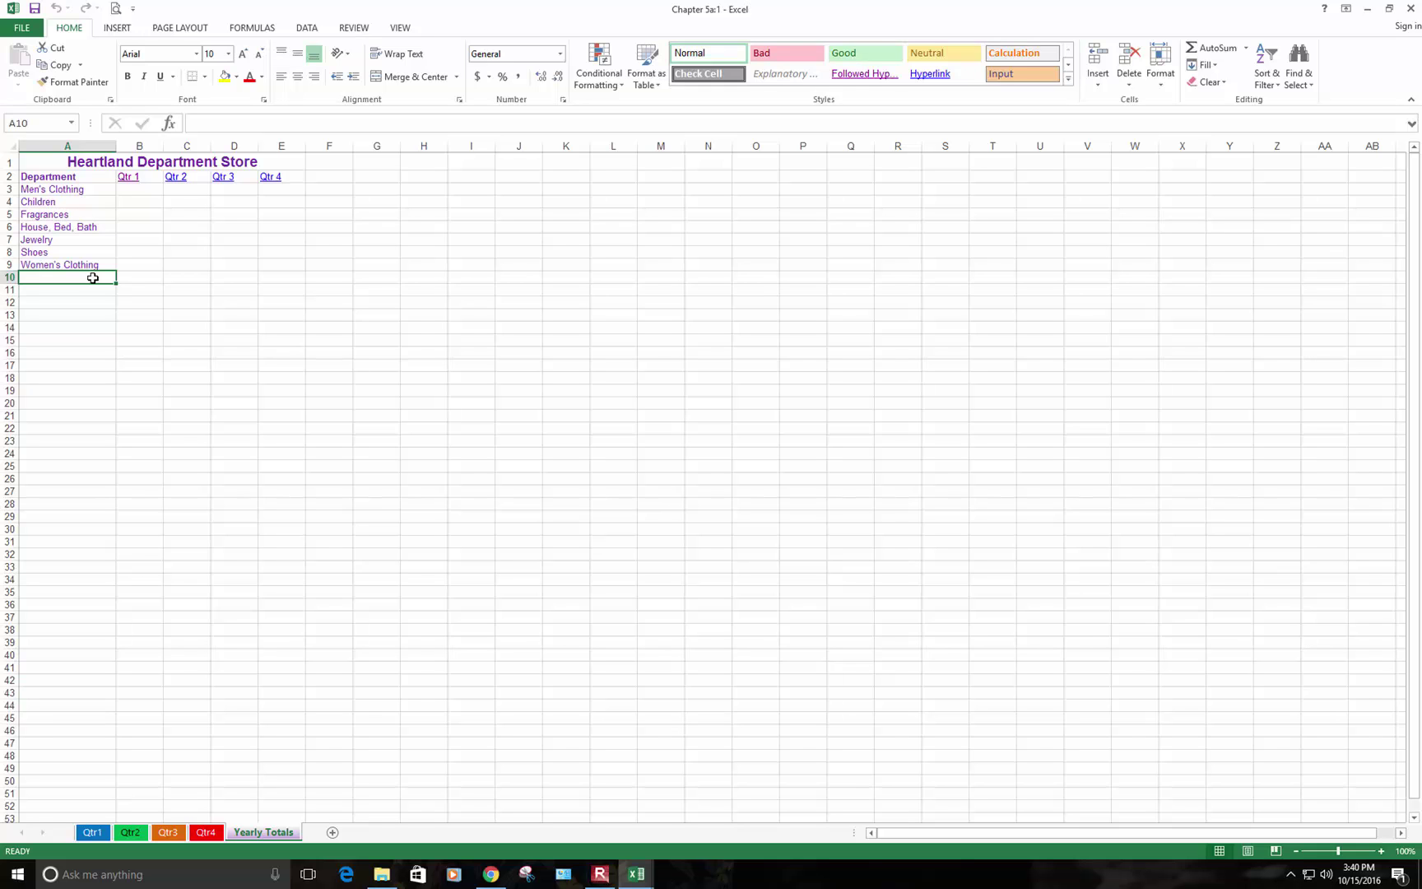
text(Quar)
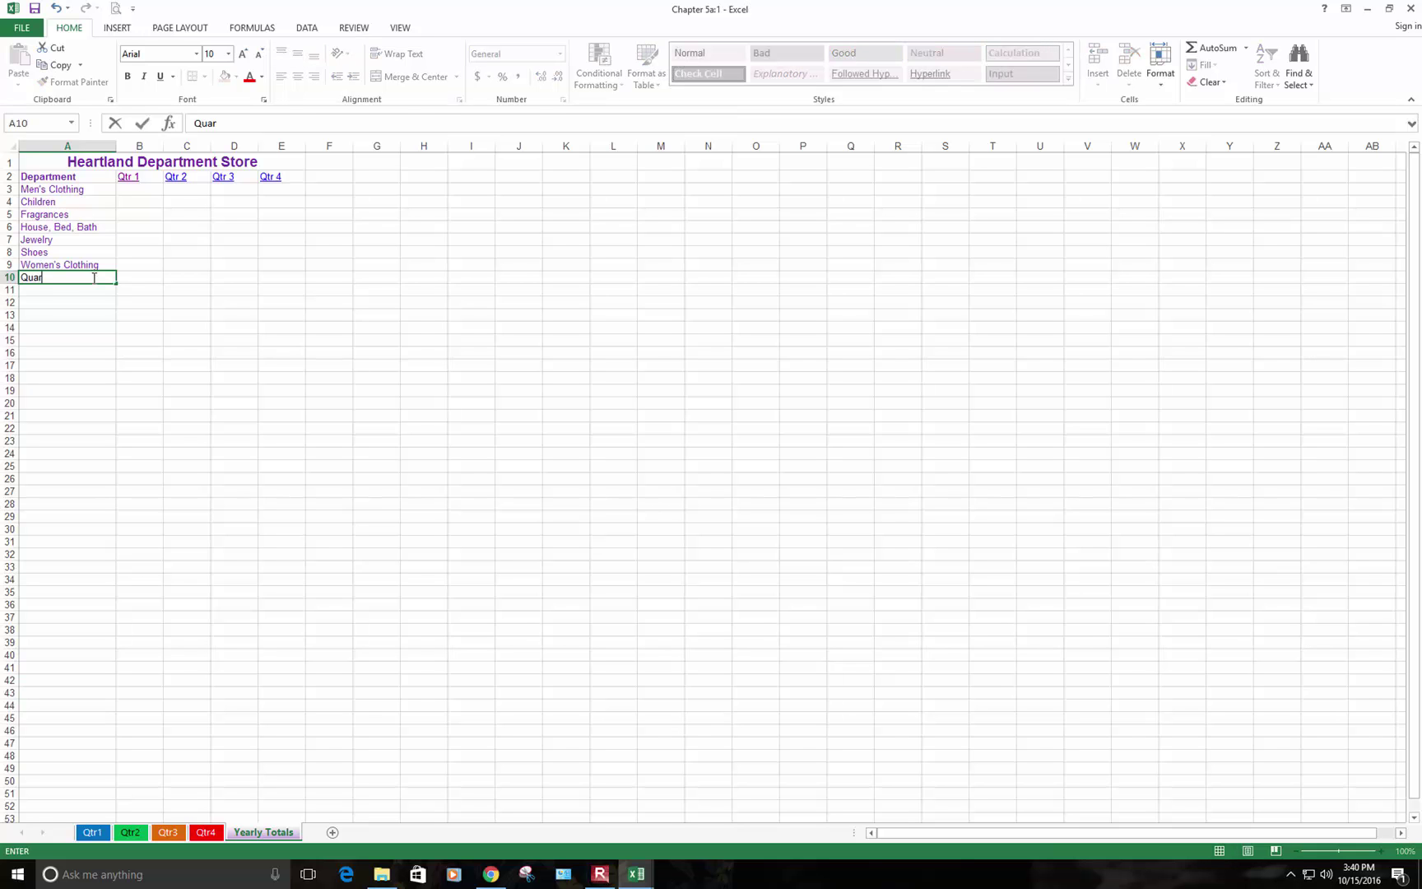
text(terly Totals)
click(131, 79)
click(99, 279)
key(ctrl+Return)
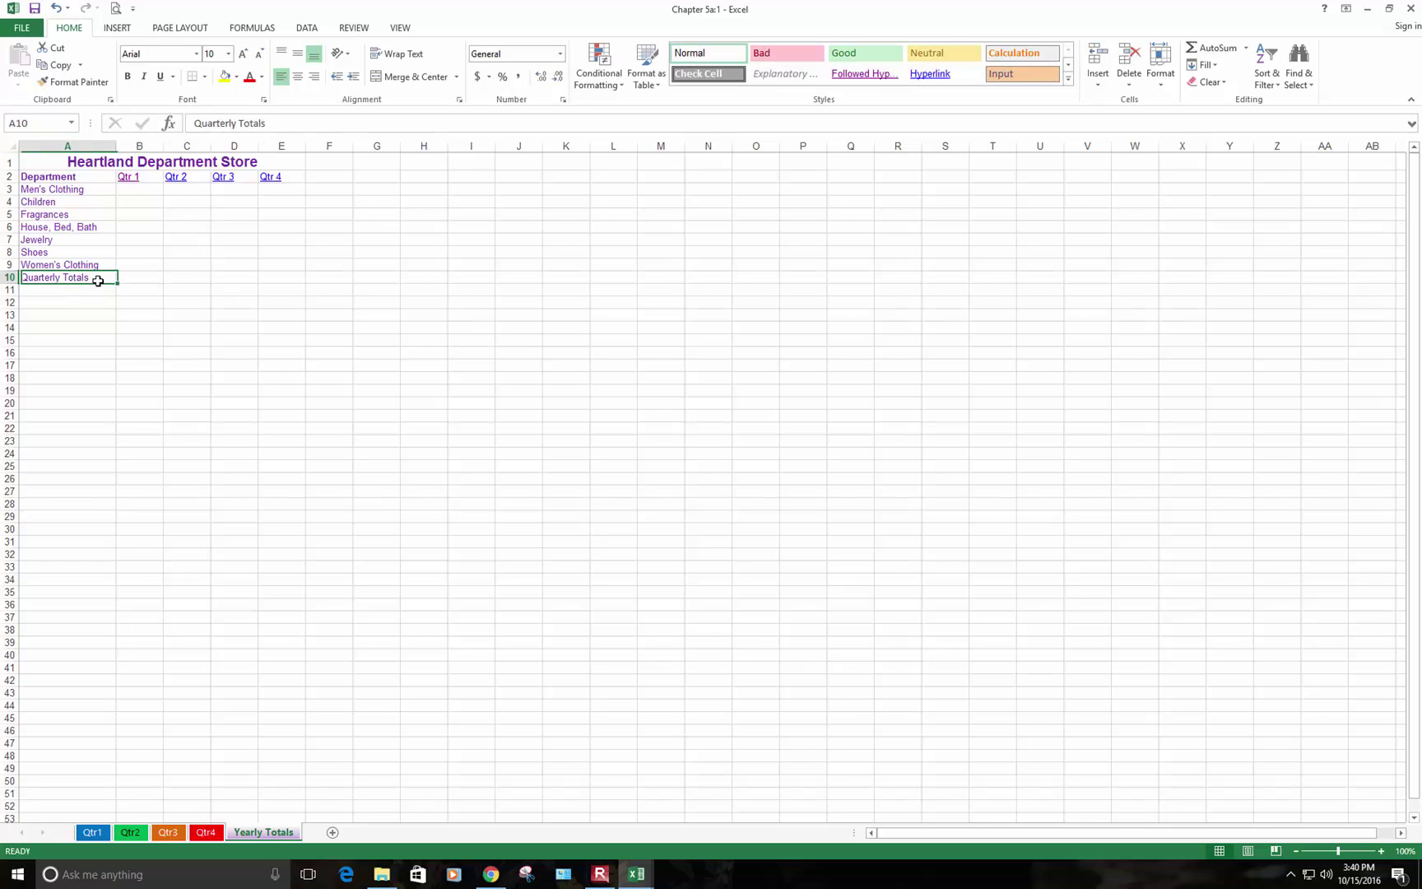
click(128, 76)
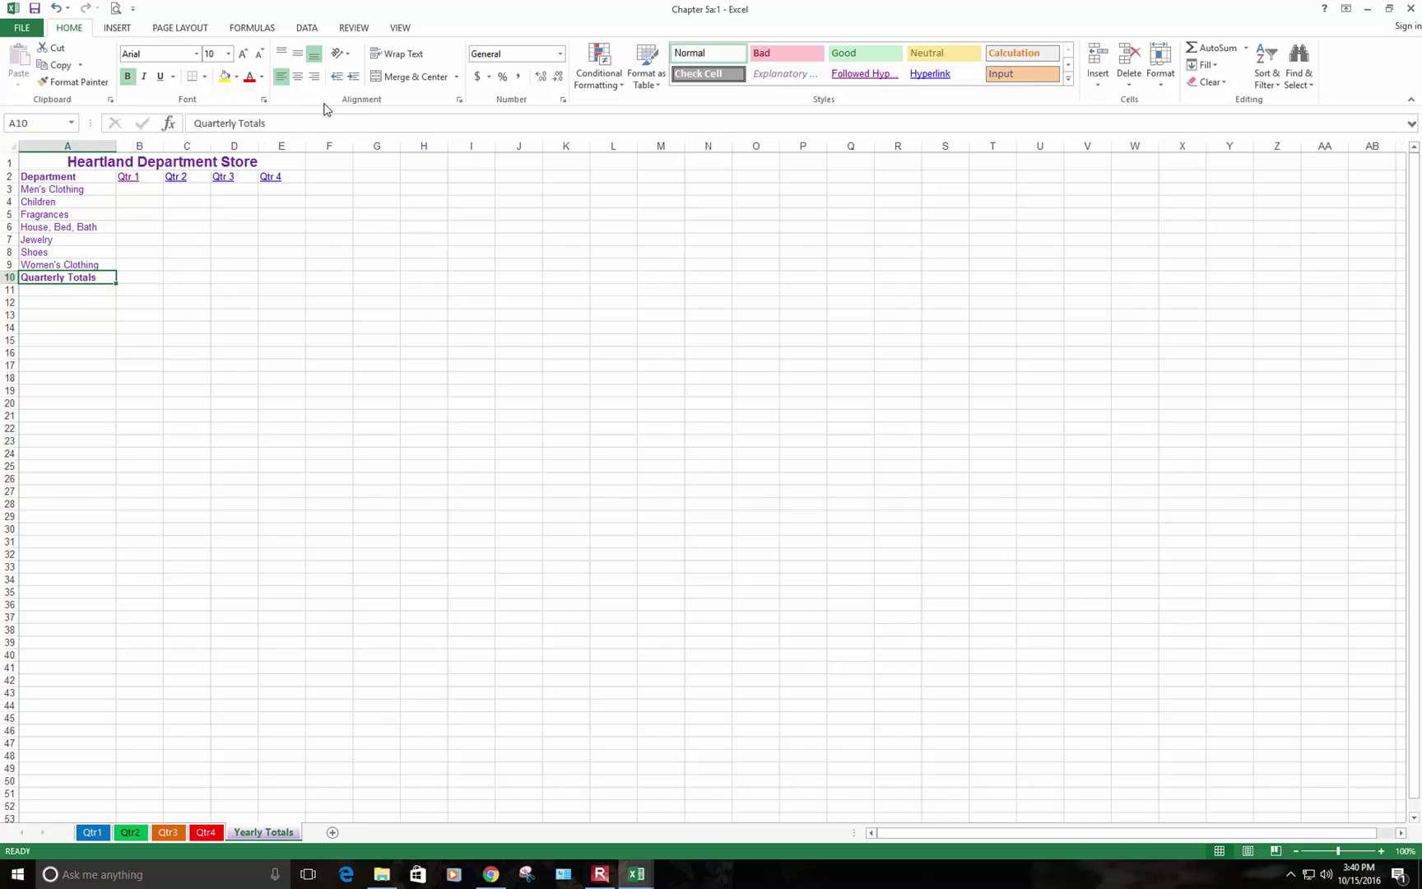
click(354, 77)
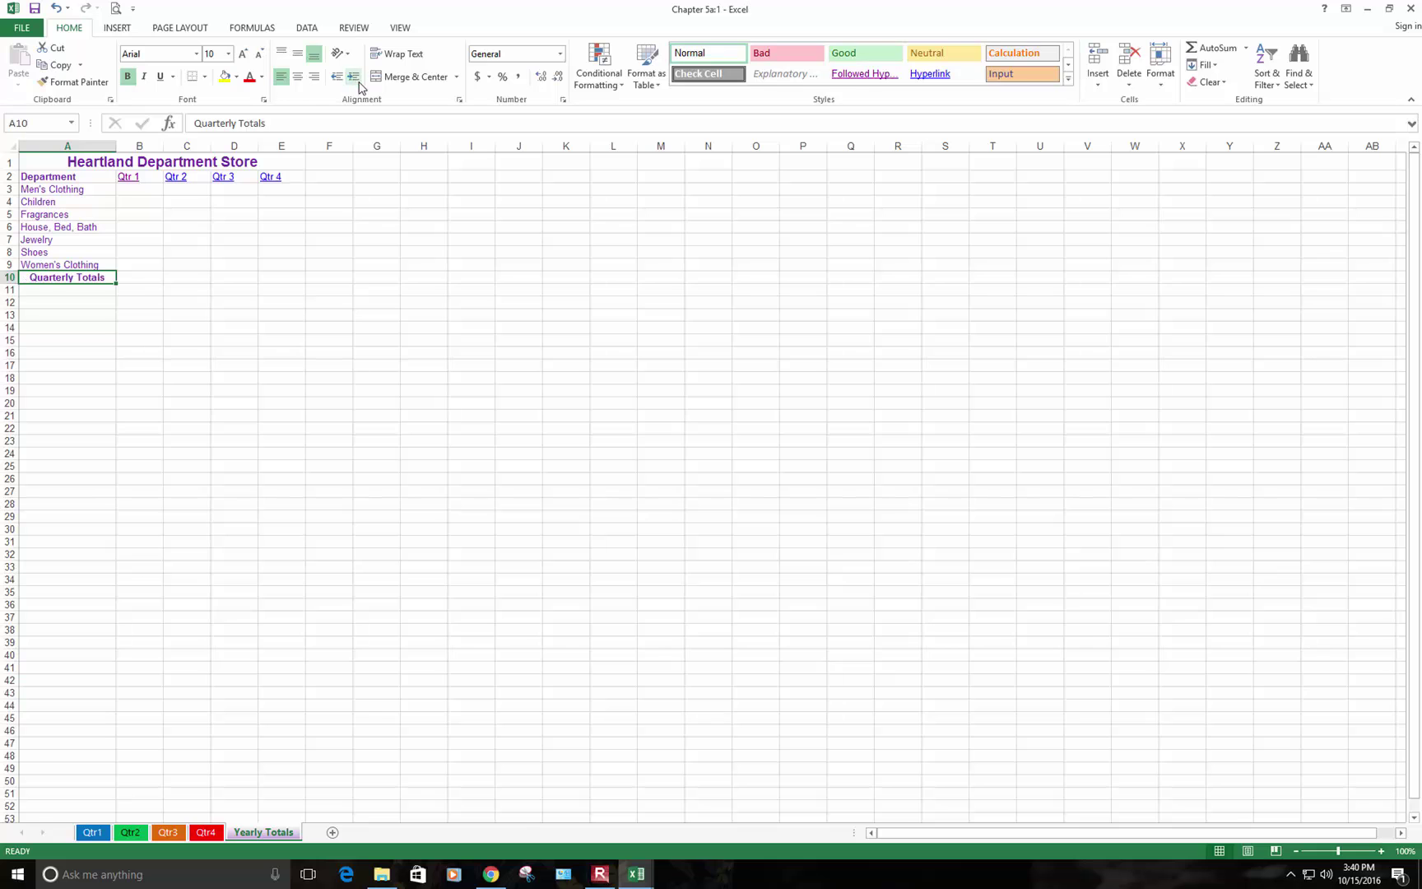
Enter the column heading "Dept. Totals" in cell F2 and format it in bold purple text
click(328, 177)
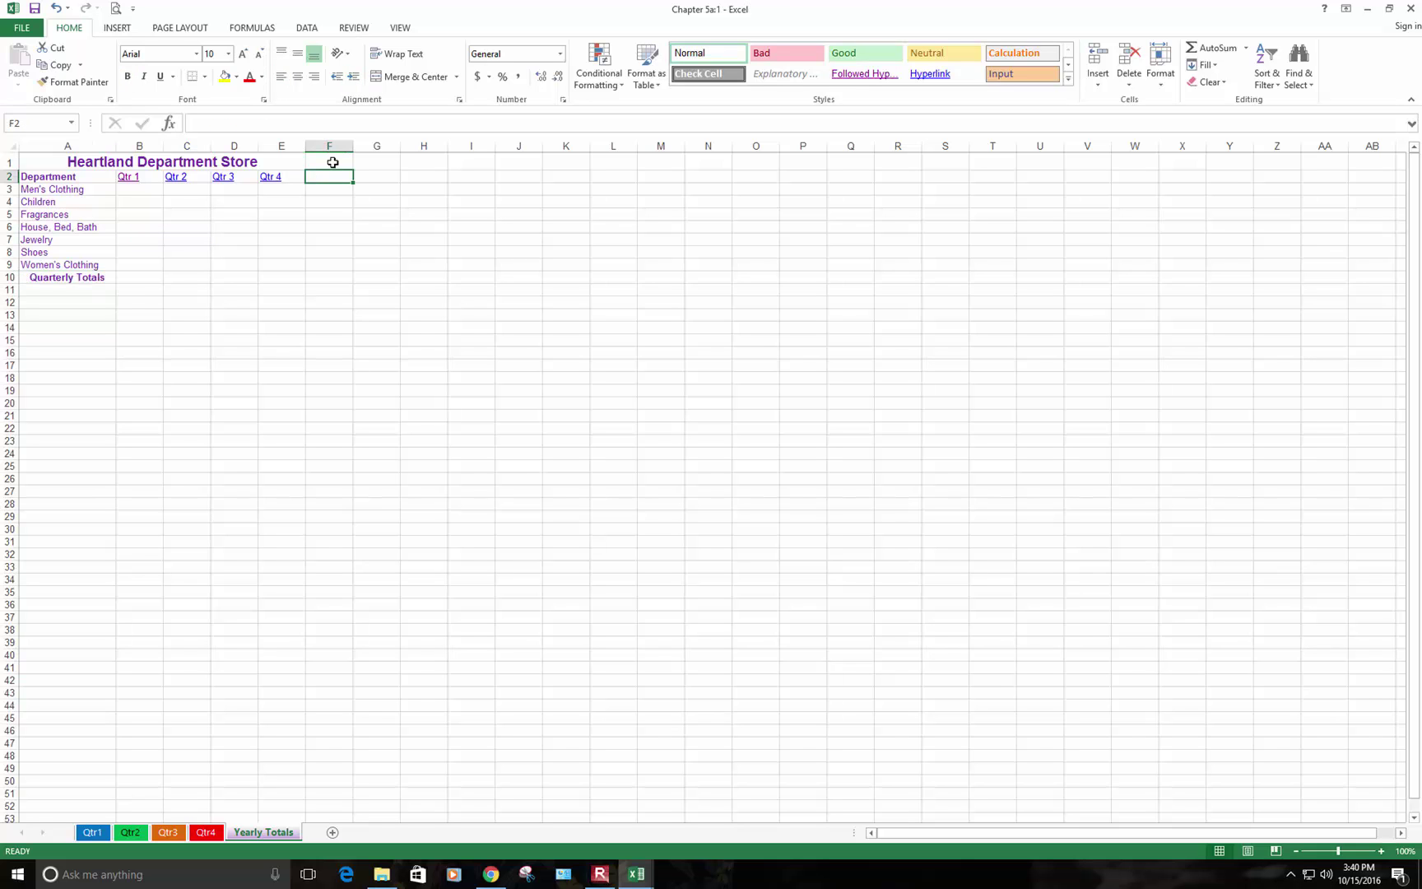
text(Dept)
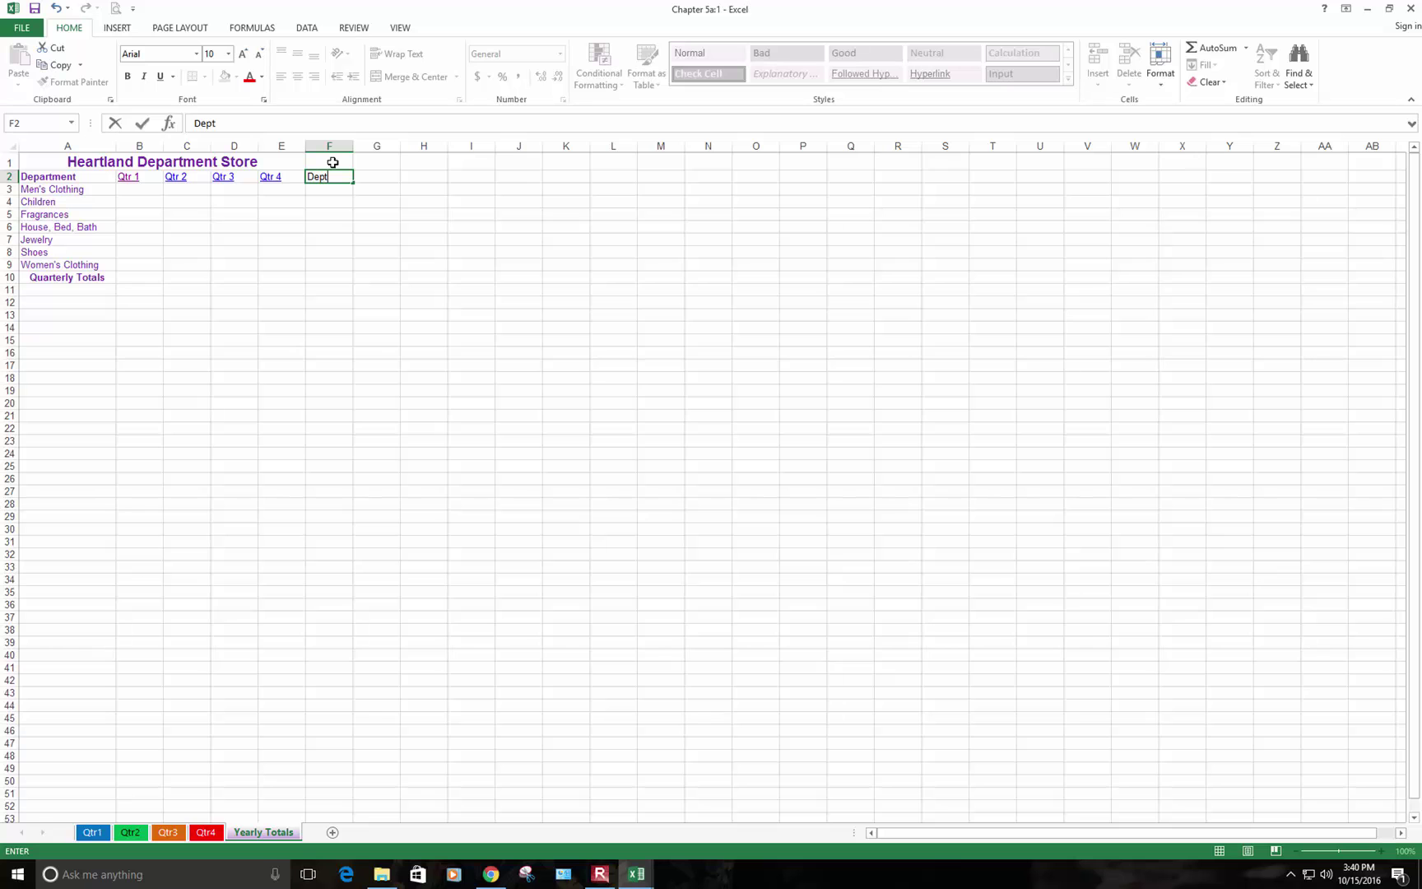
text(. Totals)
click(333, 190)
click(338, 179)
click(128, 77)
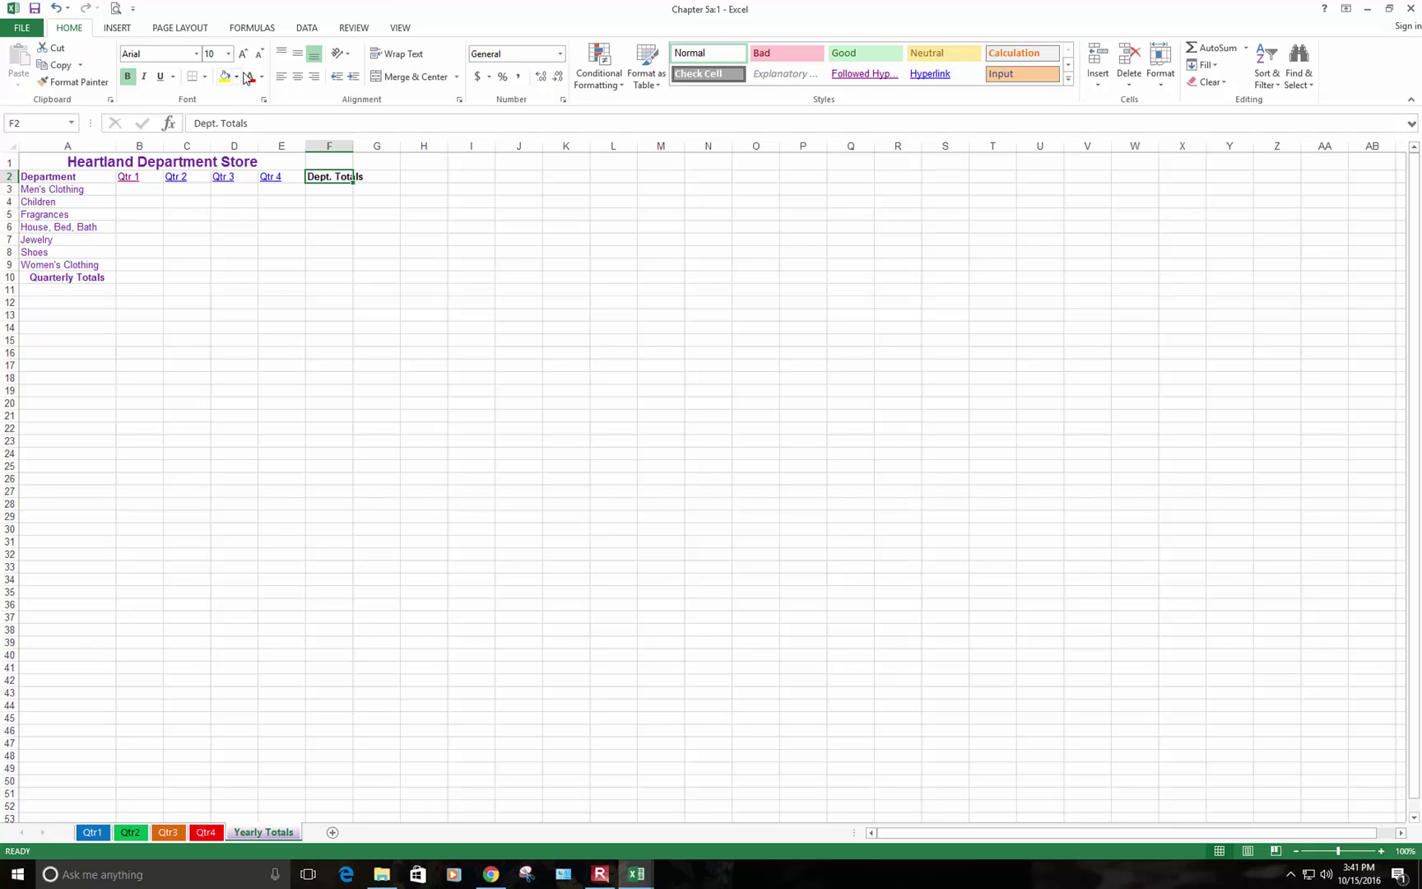
click(261, 76)
click(362, 210)
click(298, 265)
Set the width of column F to 12
click(337, 163)
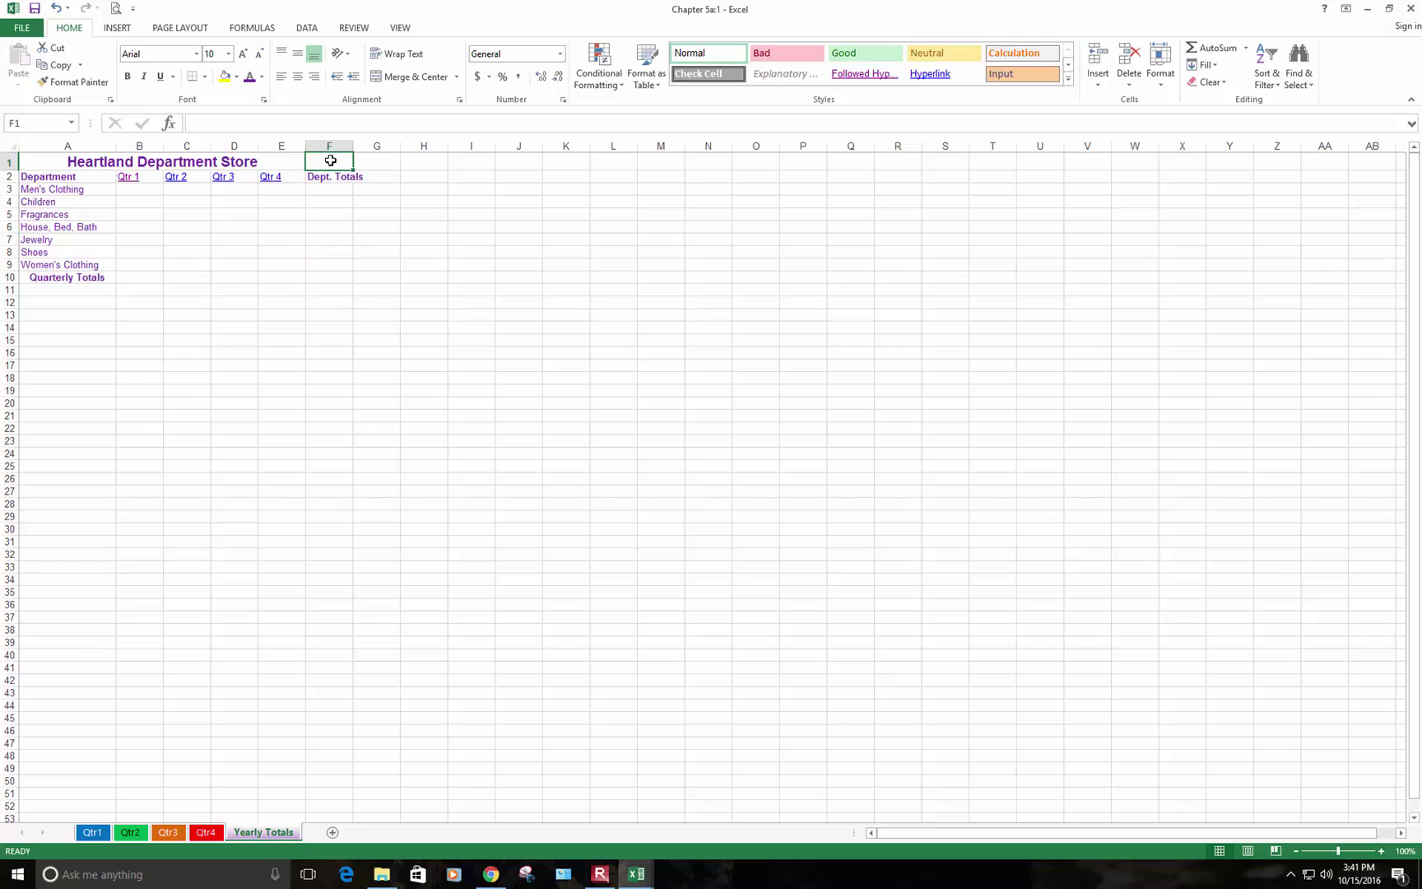
click(1161, 65)
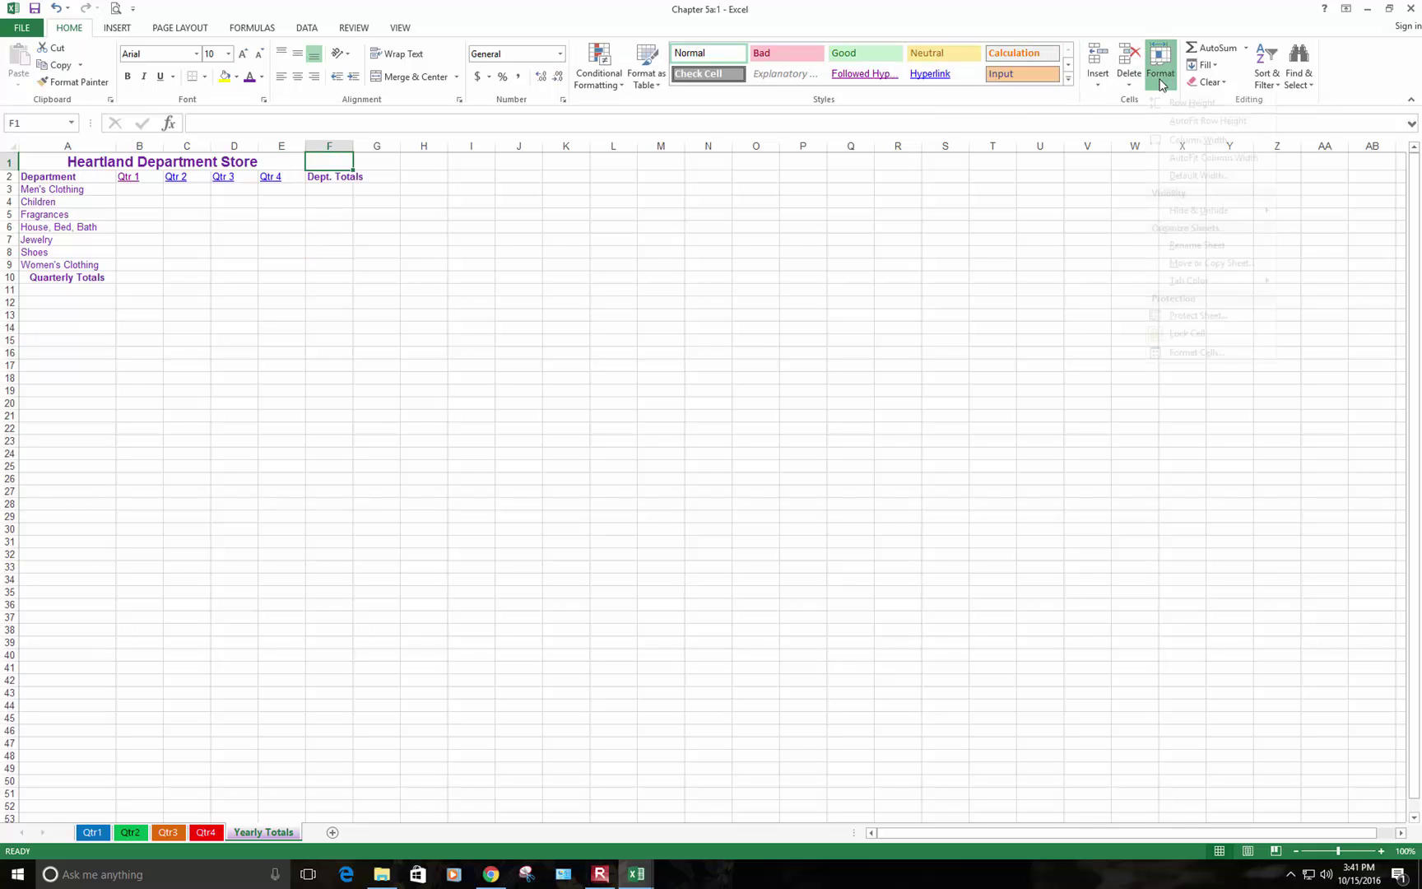
click(1199, 154)
text(12)
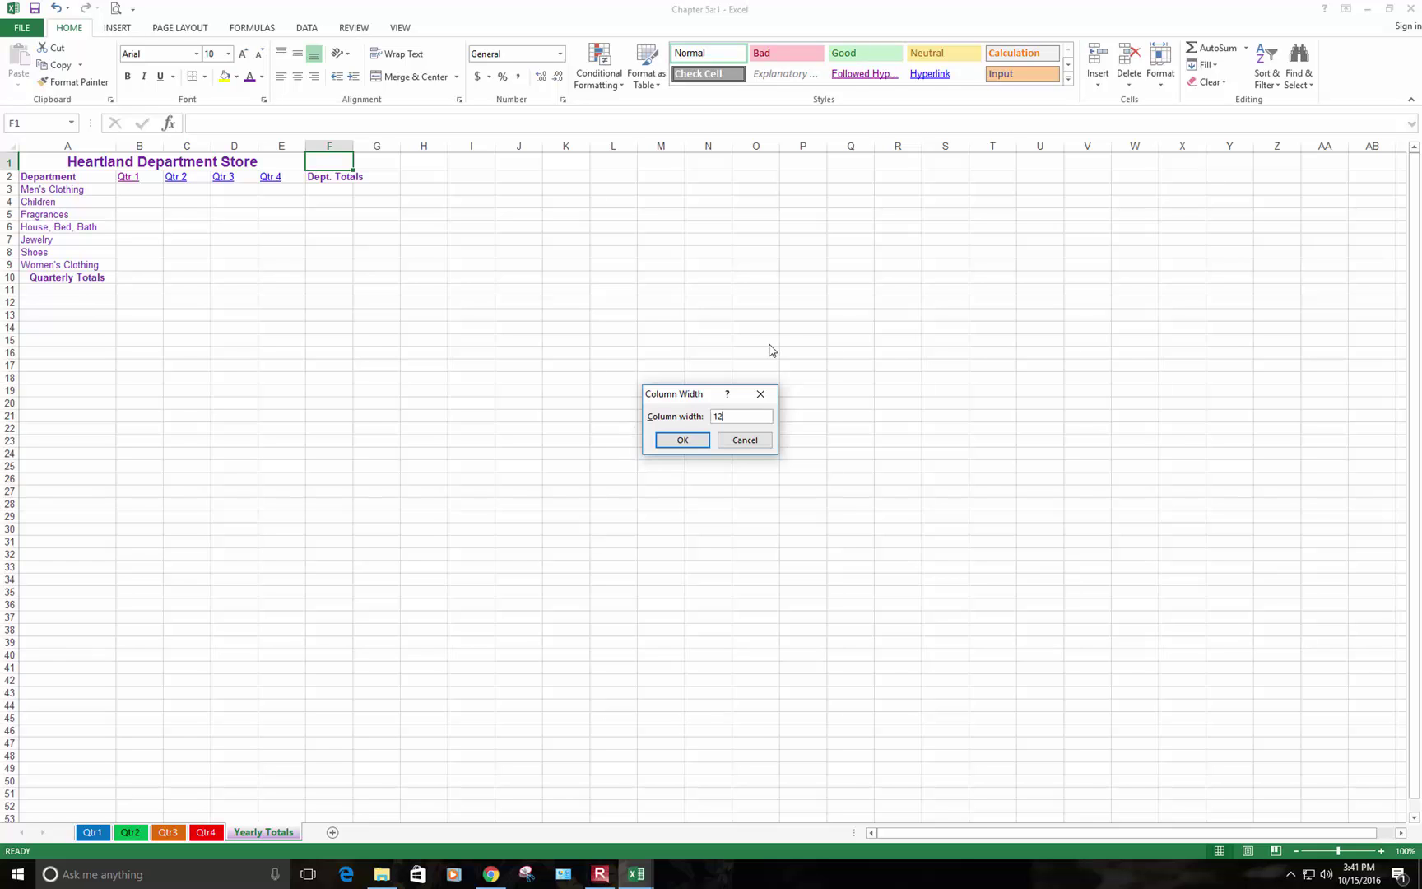
click(687, 439)
click(326, 313)
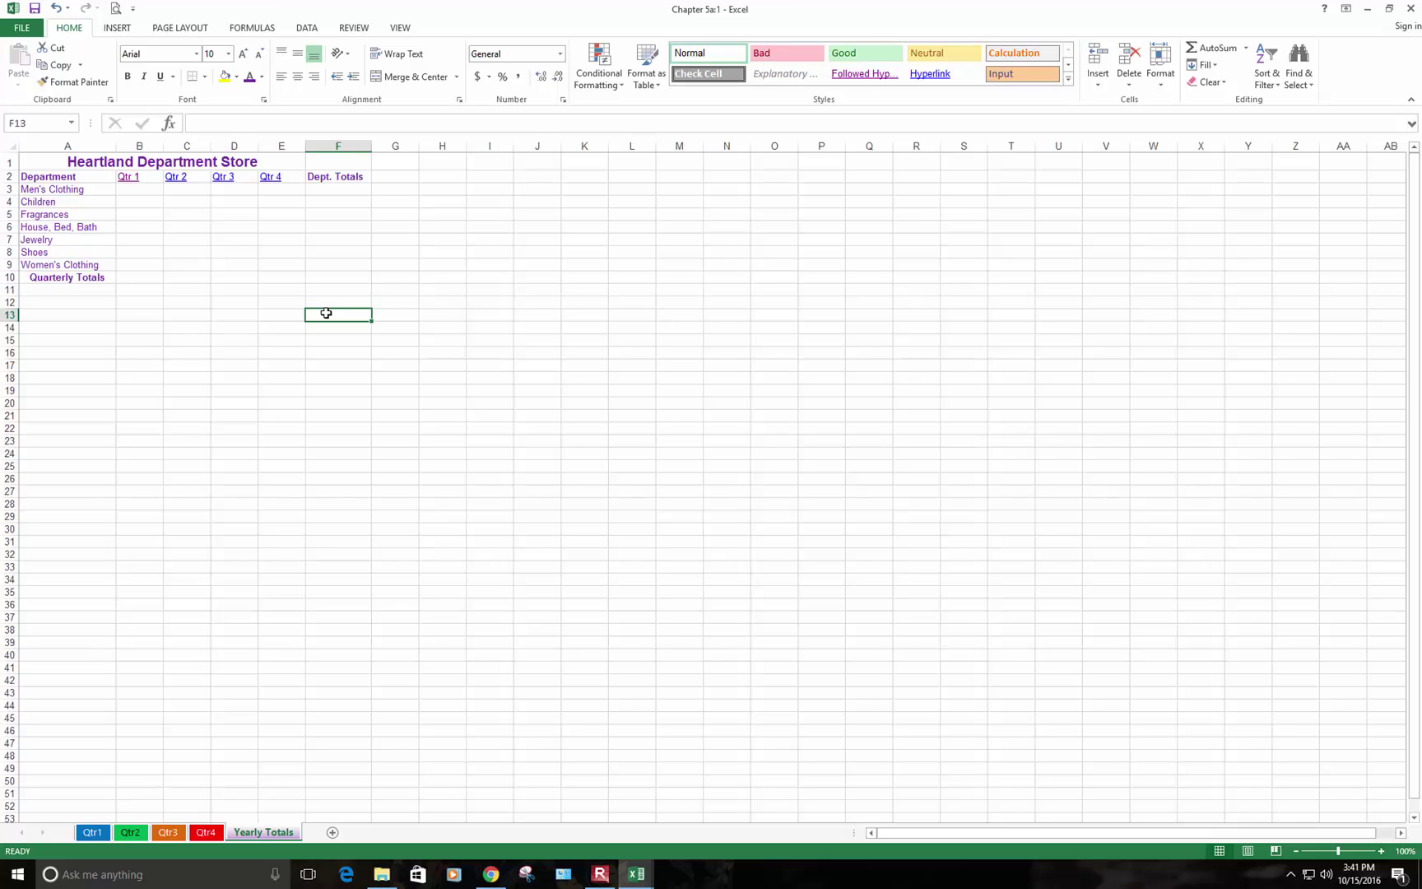
Link cell B3 on Yearly Totals to the first-quarter Men's Clothing total with the formula ='Qtr1'!E3
click(157, 276)
key(Up)
key(Up)
key(Up)
key(Up)
key(Up)
key(Up)
key(Up)
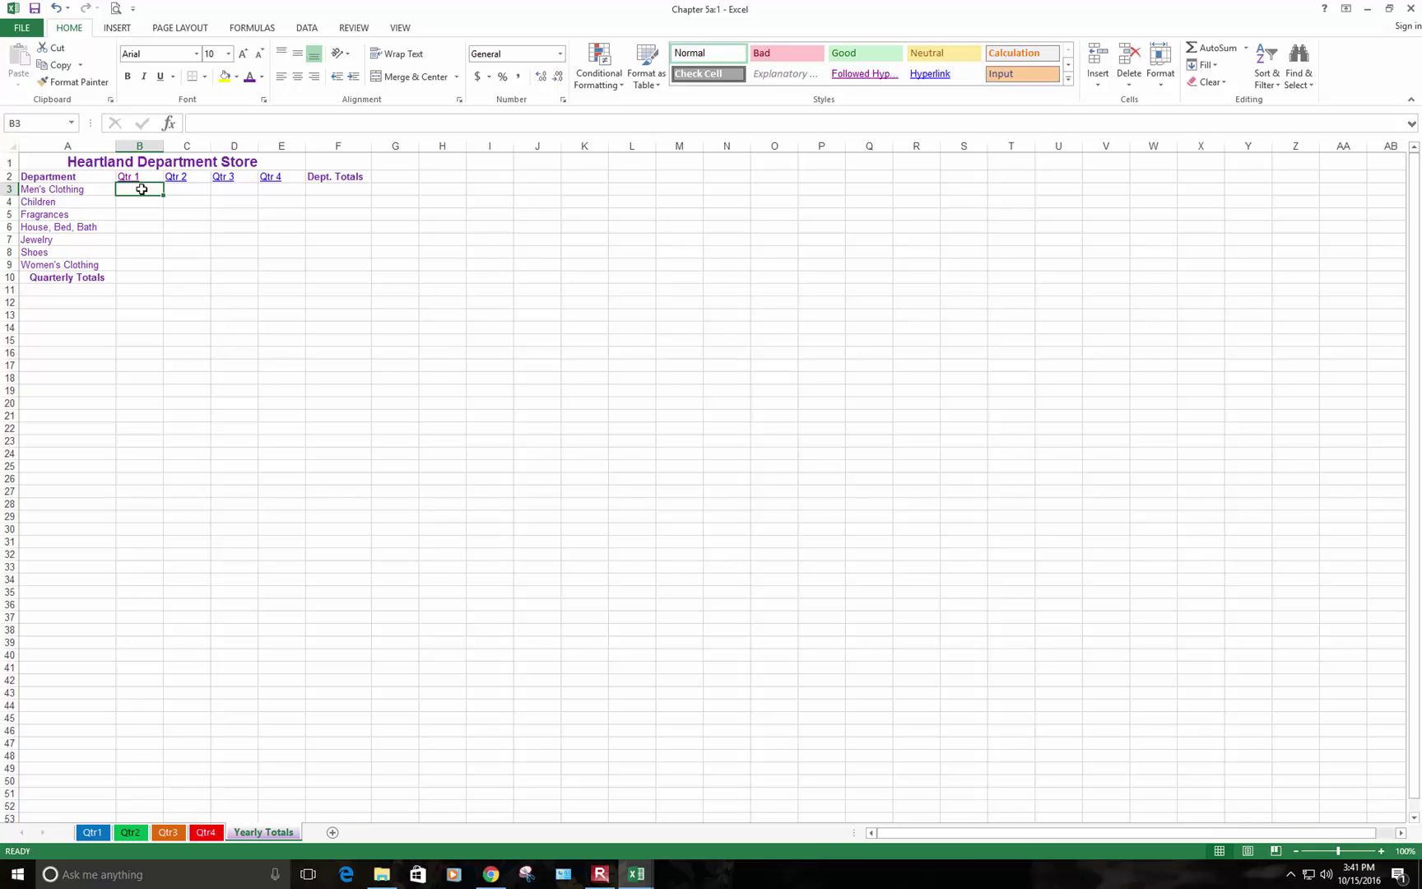
text(=)
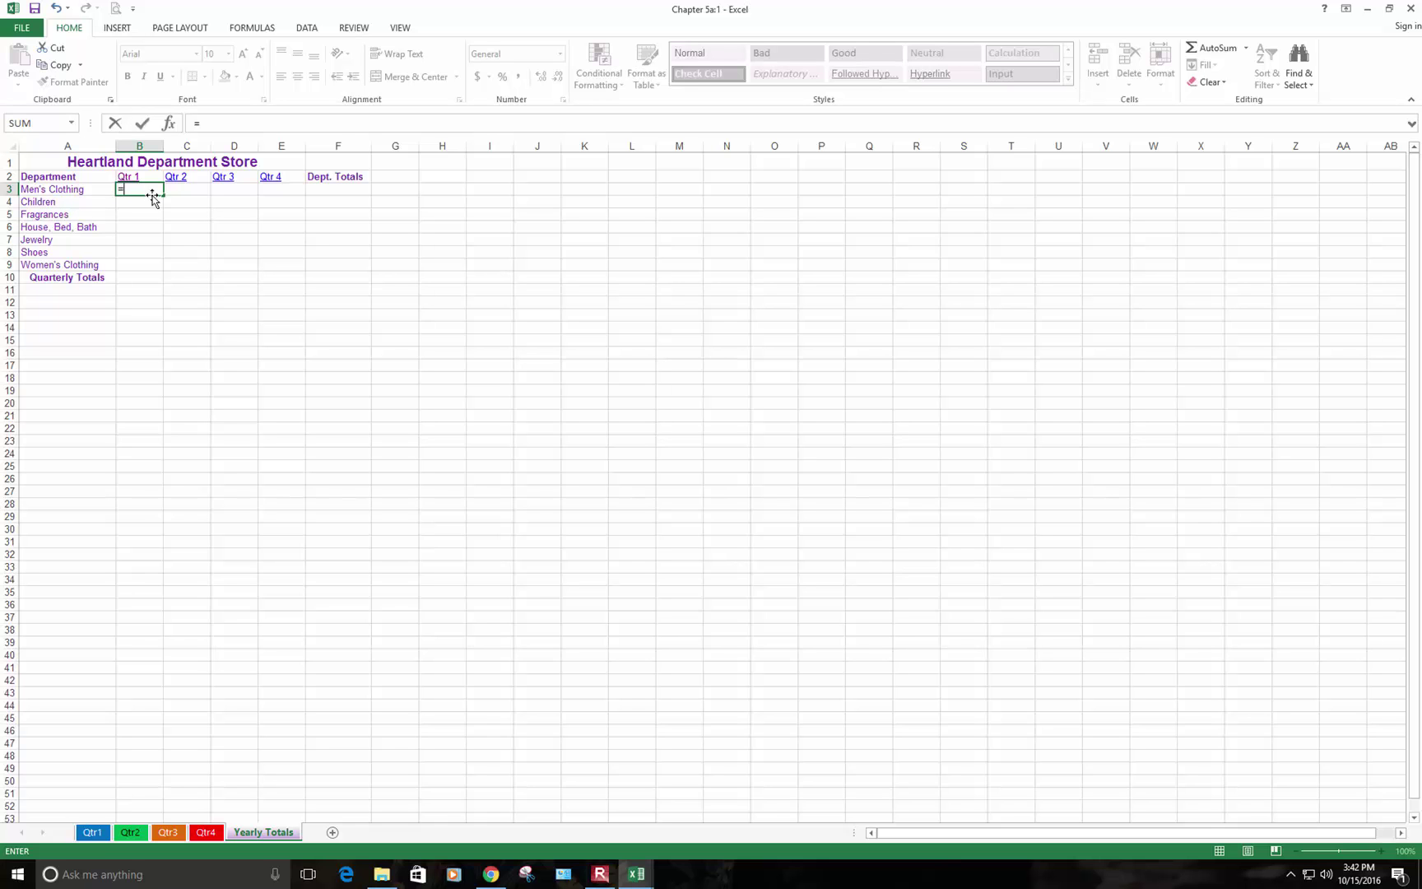
click(106, 831)
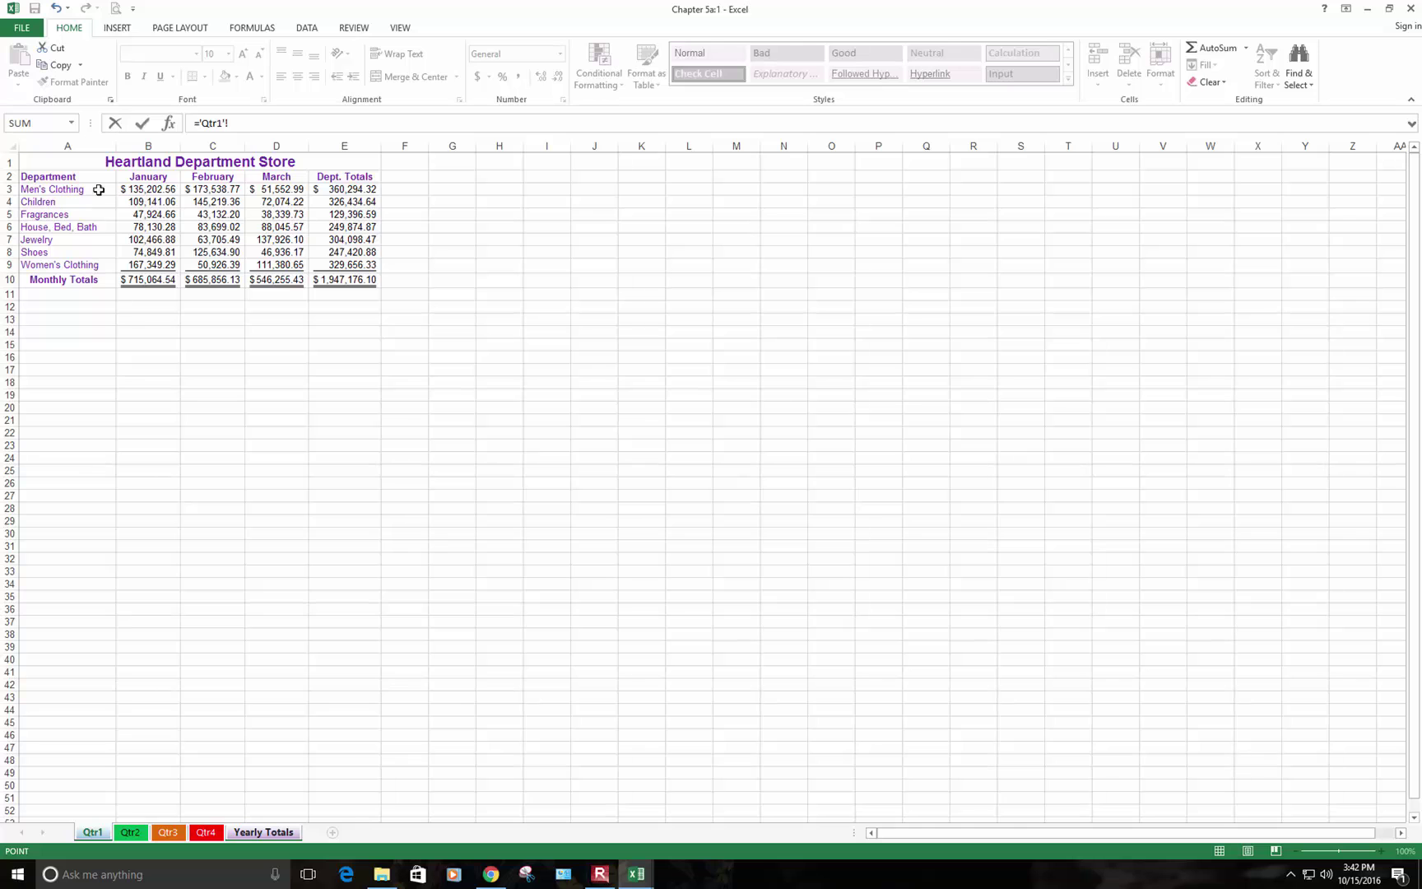
click(335, 191)
key(Return)
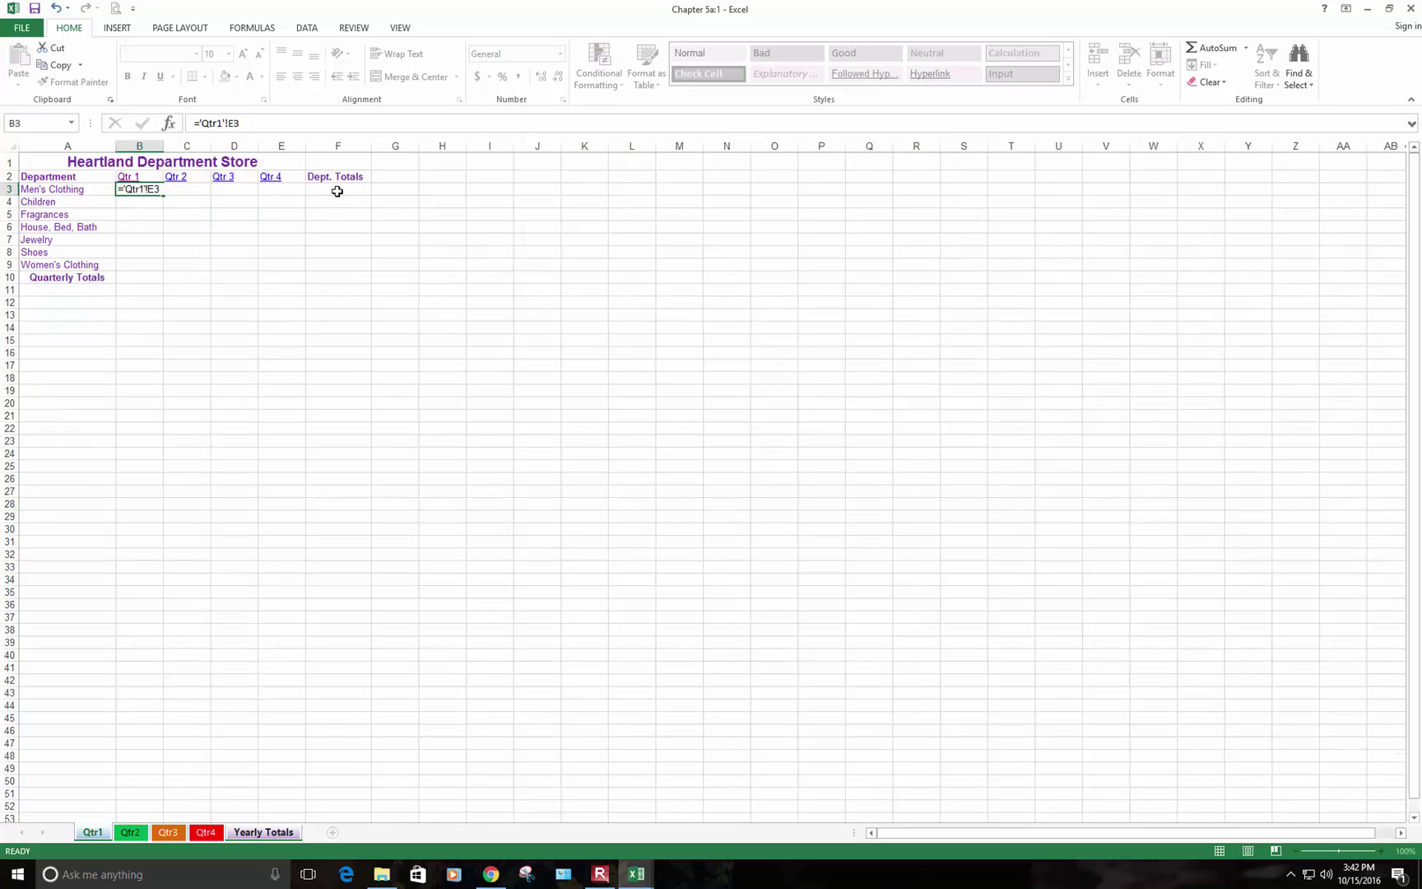
Trace B3's linked value to the Men's Clothing figures and department total on the Qtr1 sheet, and return to Yearly Totals
click(146, 204)
click(148, 189)
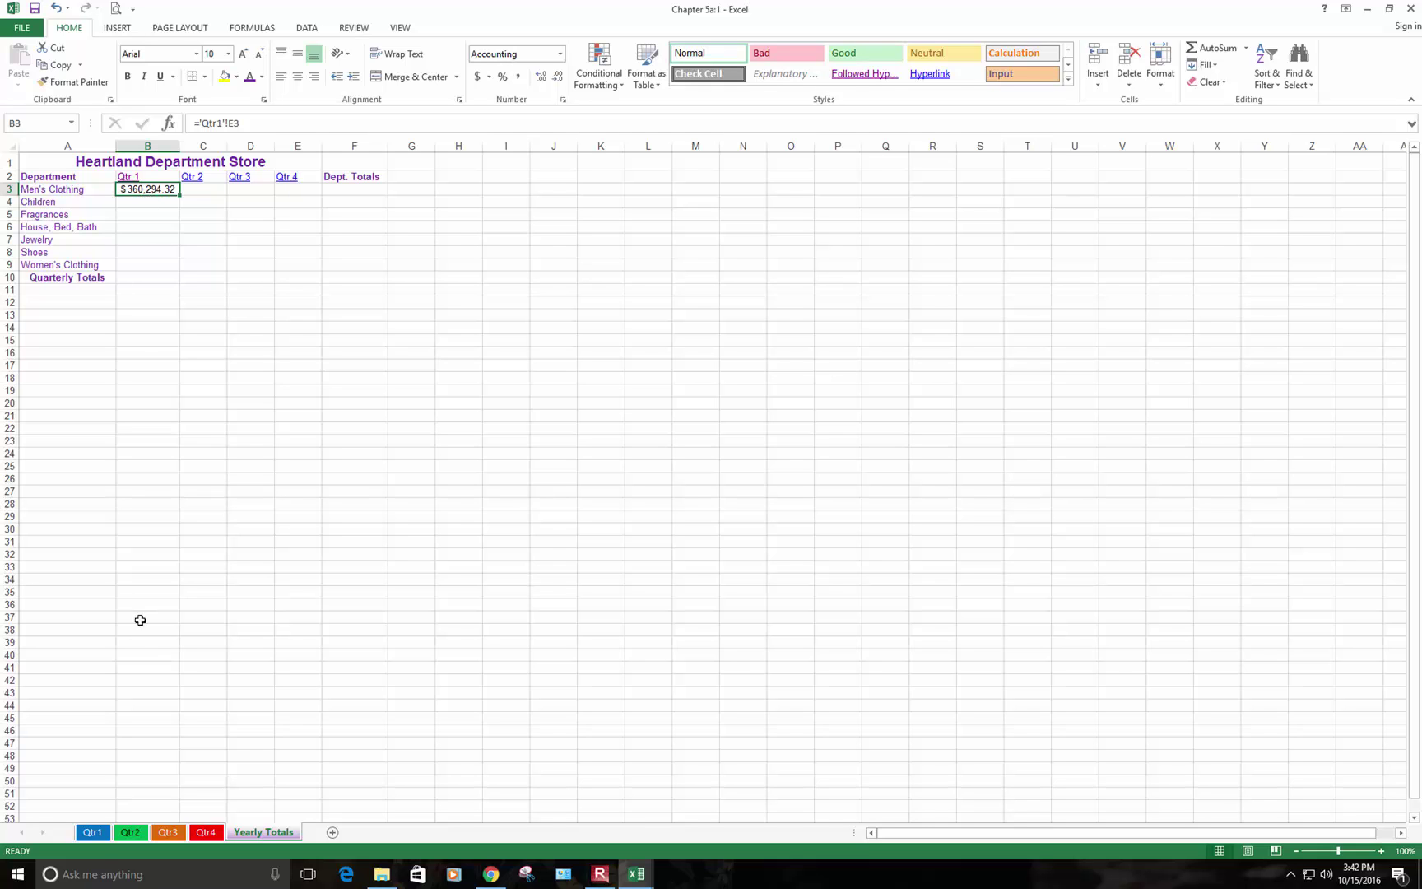
click(94, 833)
click(136, 207)
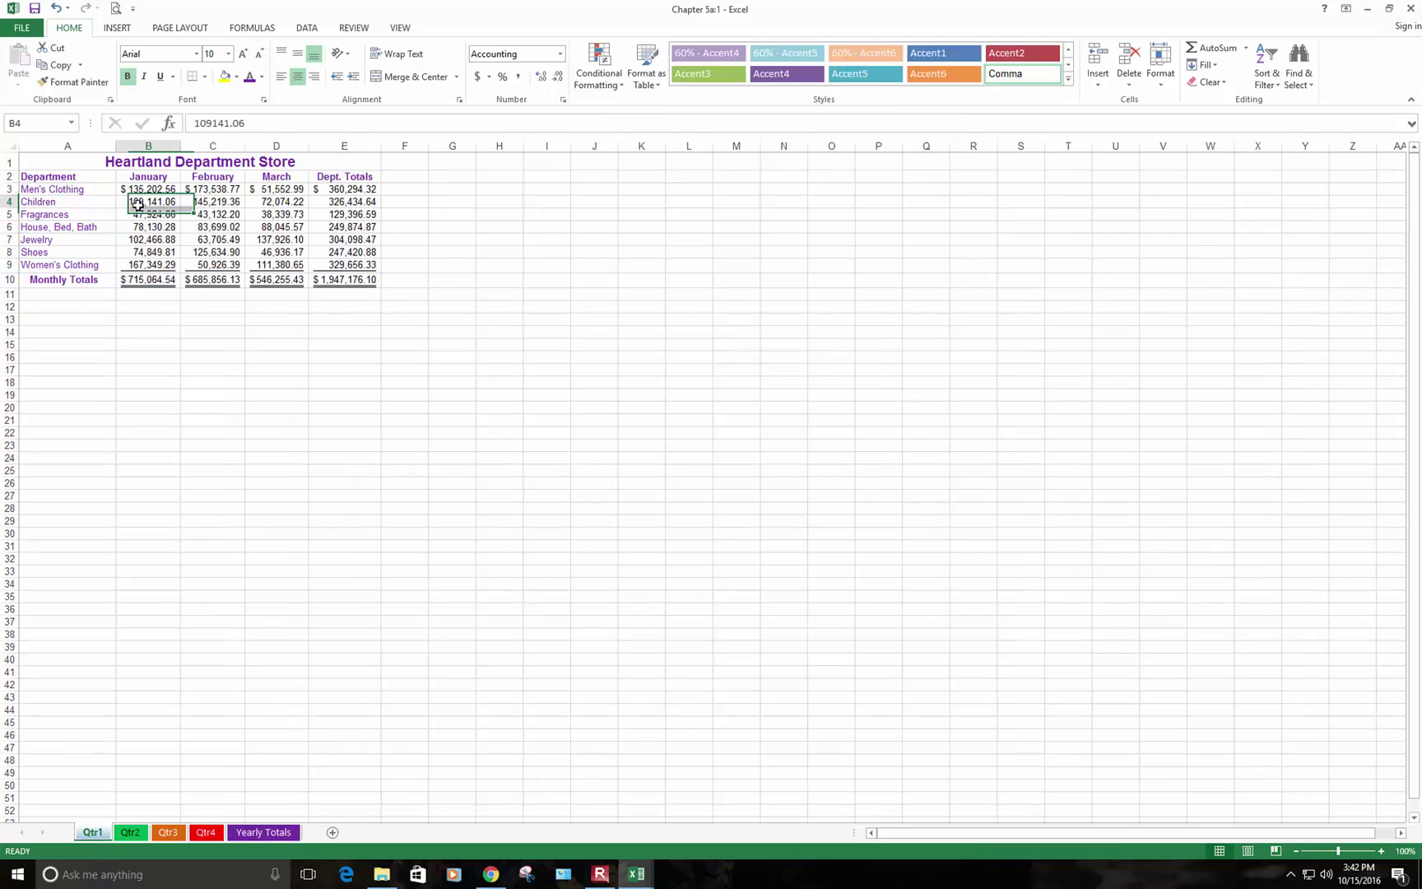
click(158, 189)
click(193, 190)
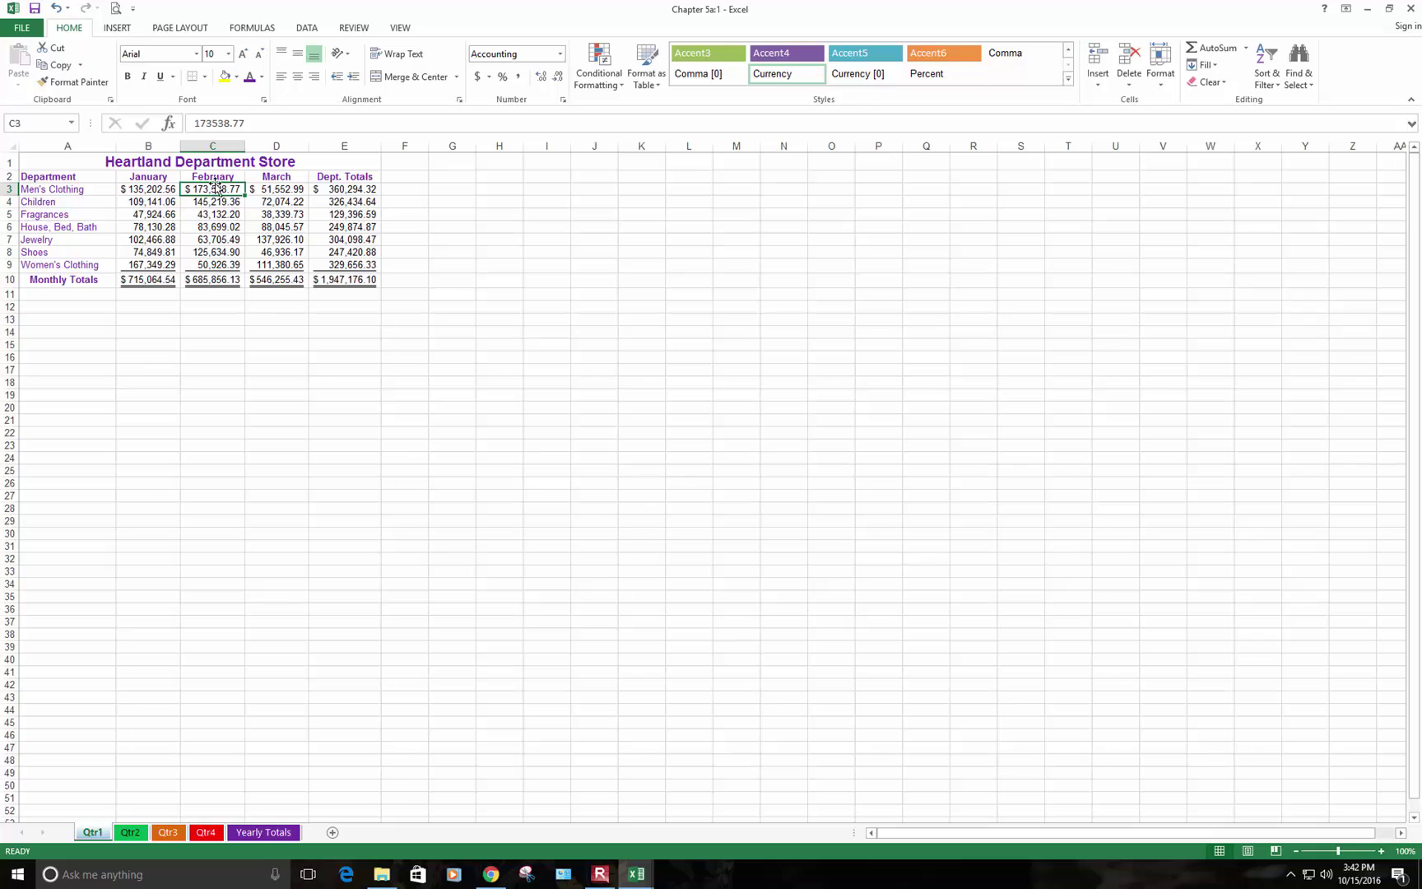
click(344, 189)
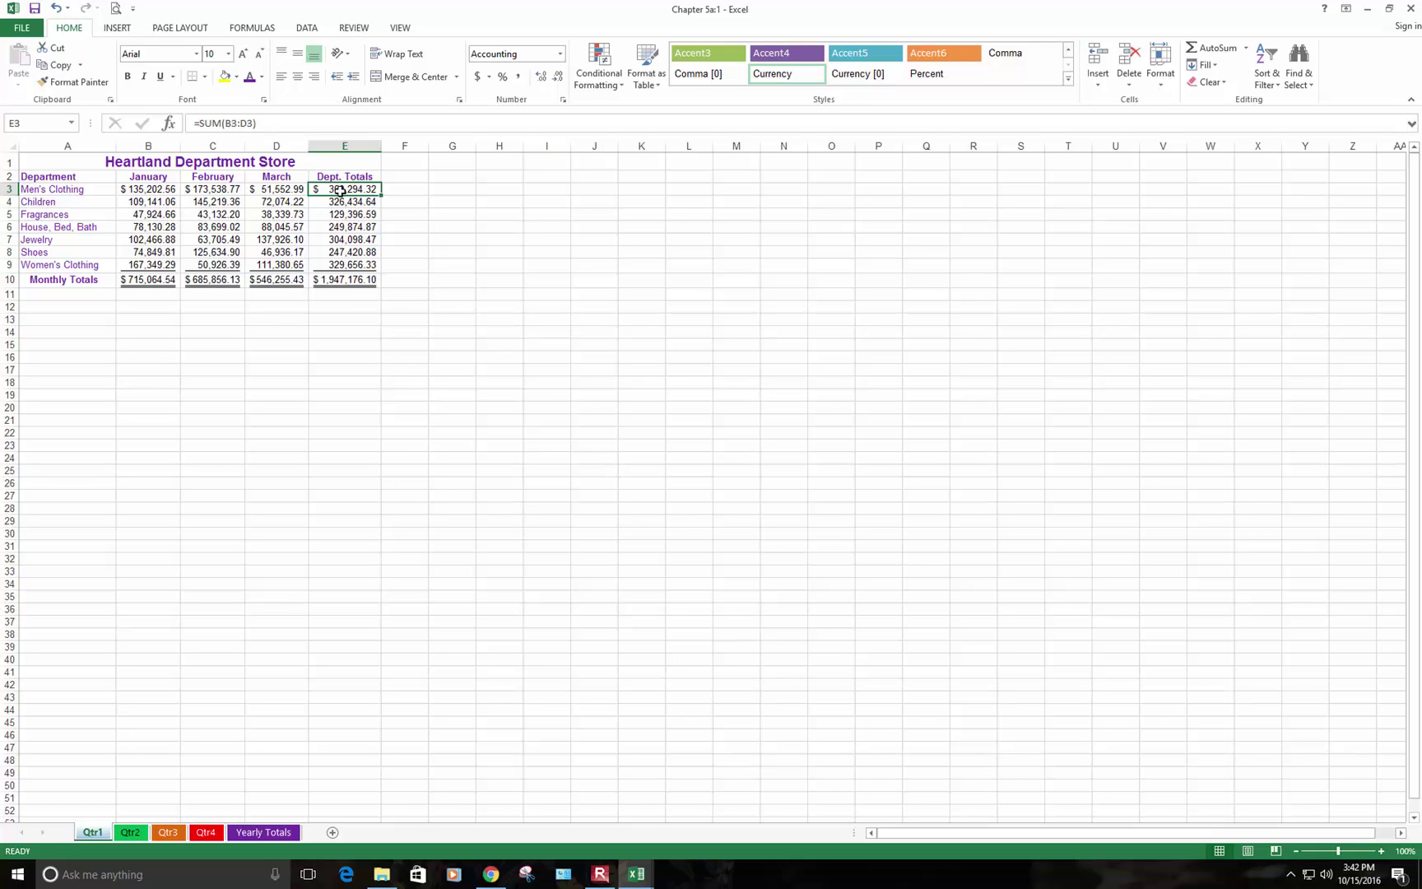
click(264, 833)
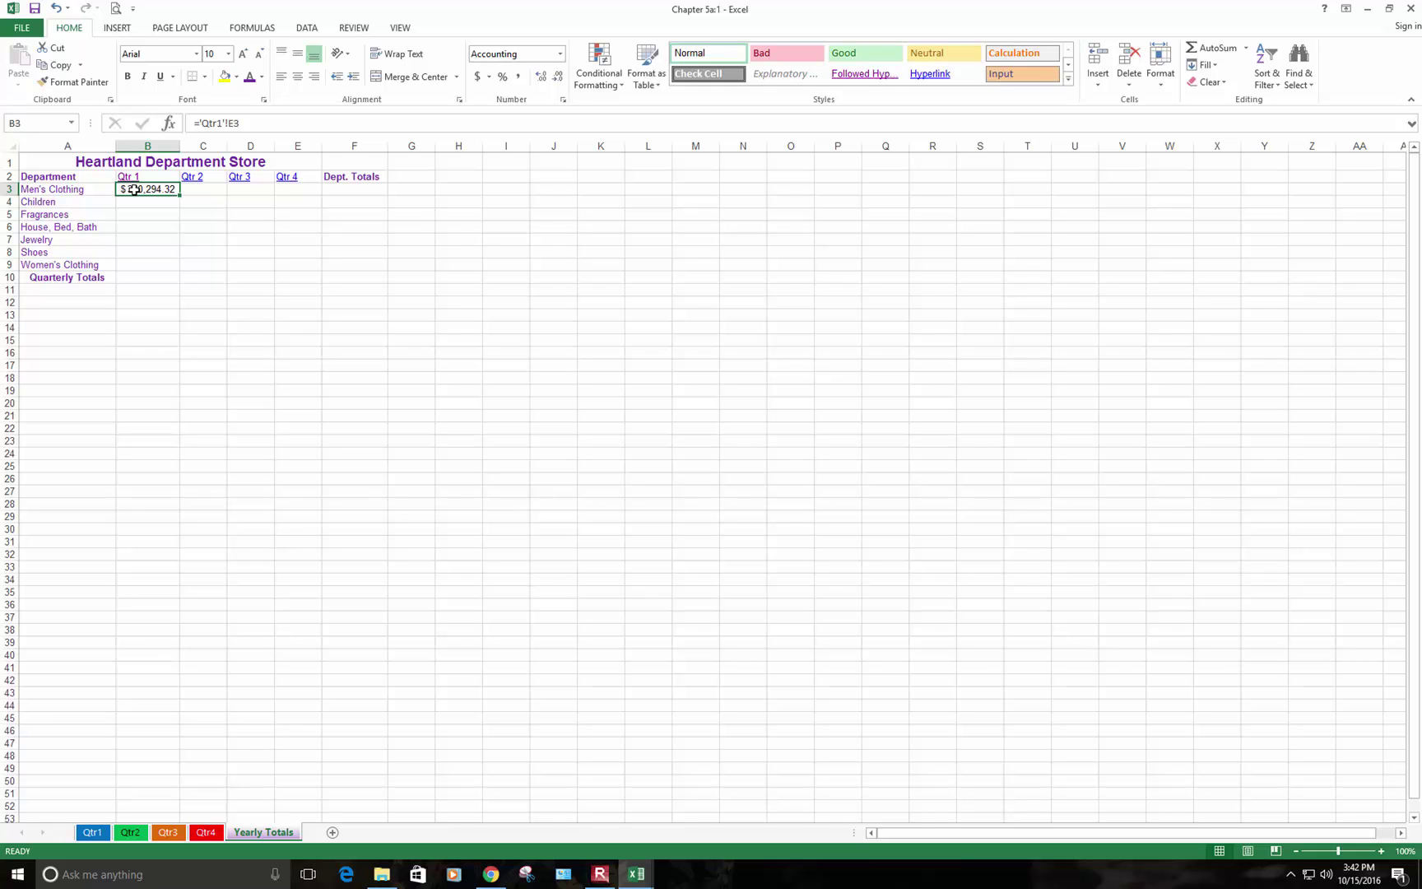
Fill the B3 formula down the Qtr 1 column through B10 and check the copied references
key(Down)
key(Down)
click(144, 191)
click(151, 229)
click(150, 252)
click(150, 190)
double_click(179, 196)
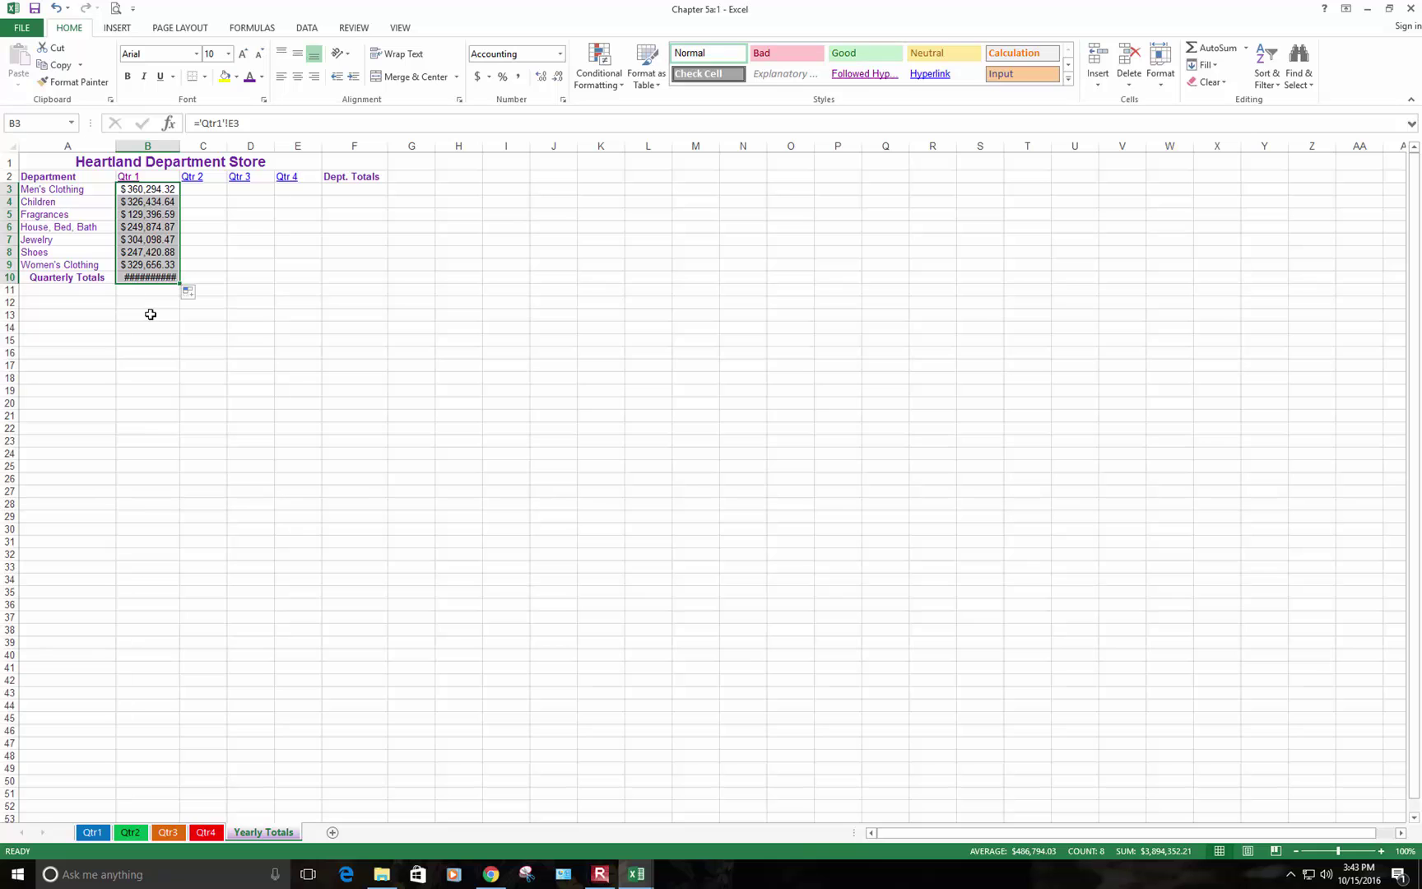
click(149, 214)
click(152, 204)
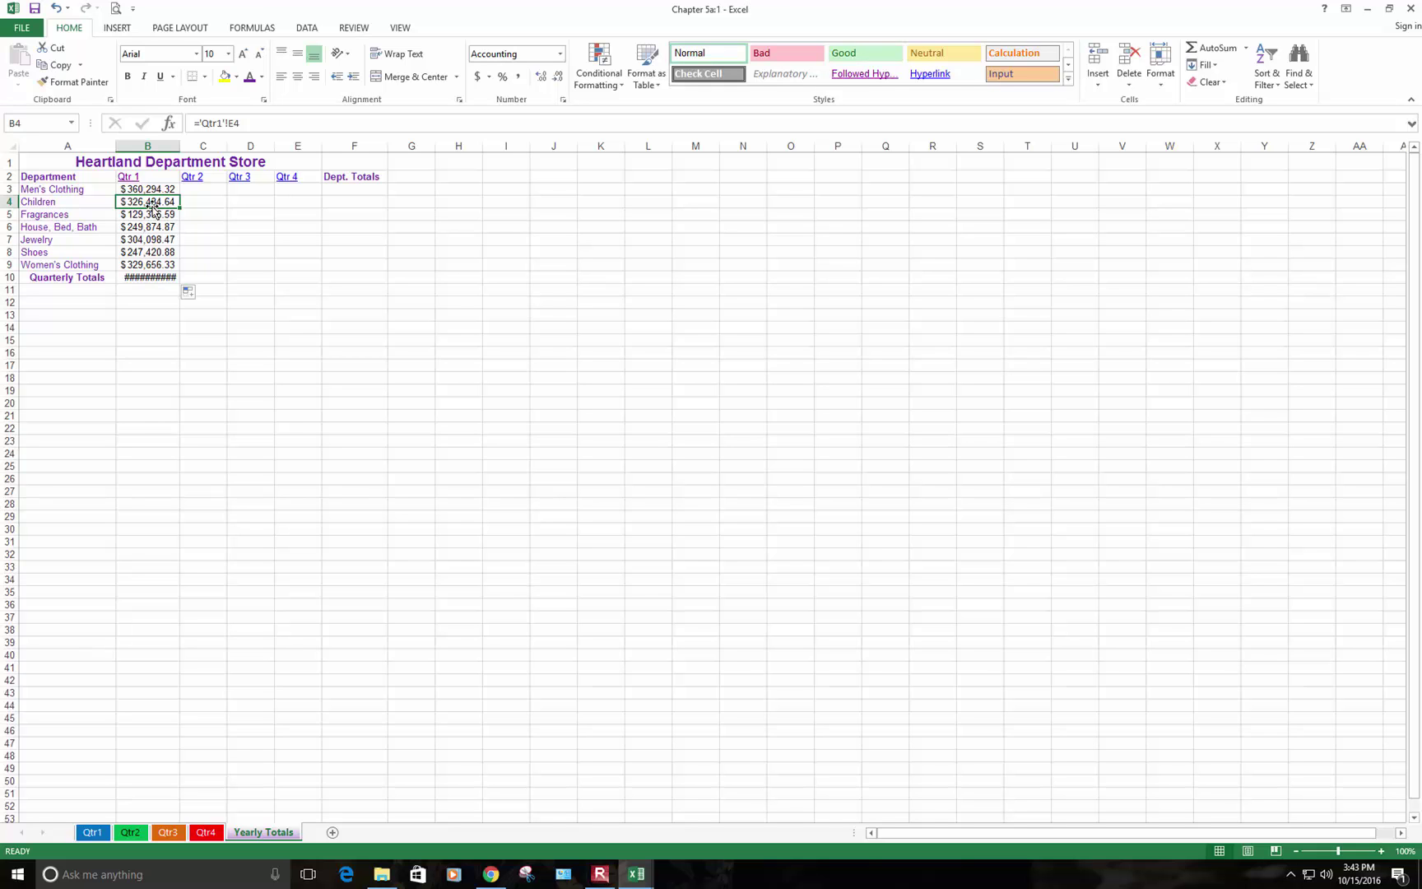
click(152, 215)
click(152, 228)
click(152, 241)
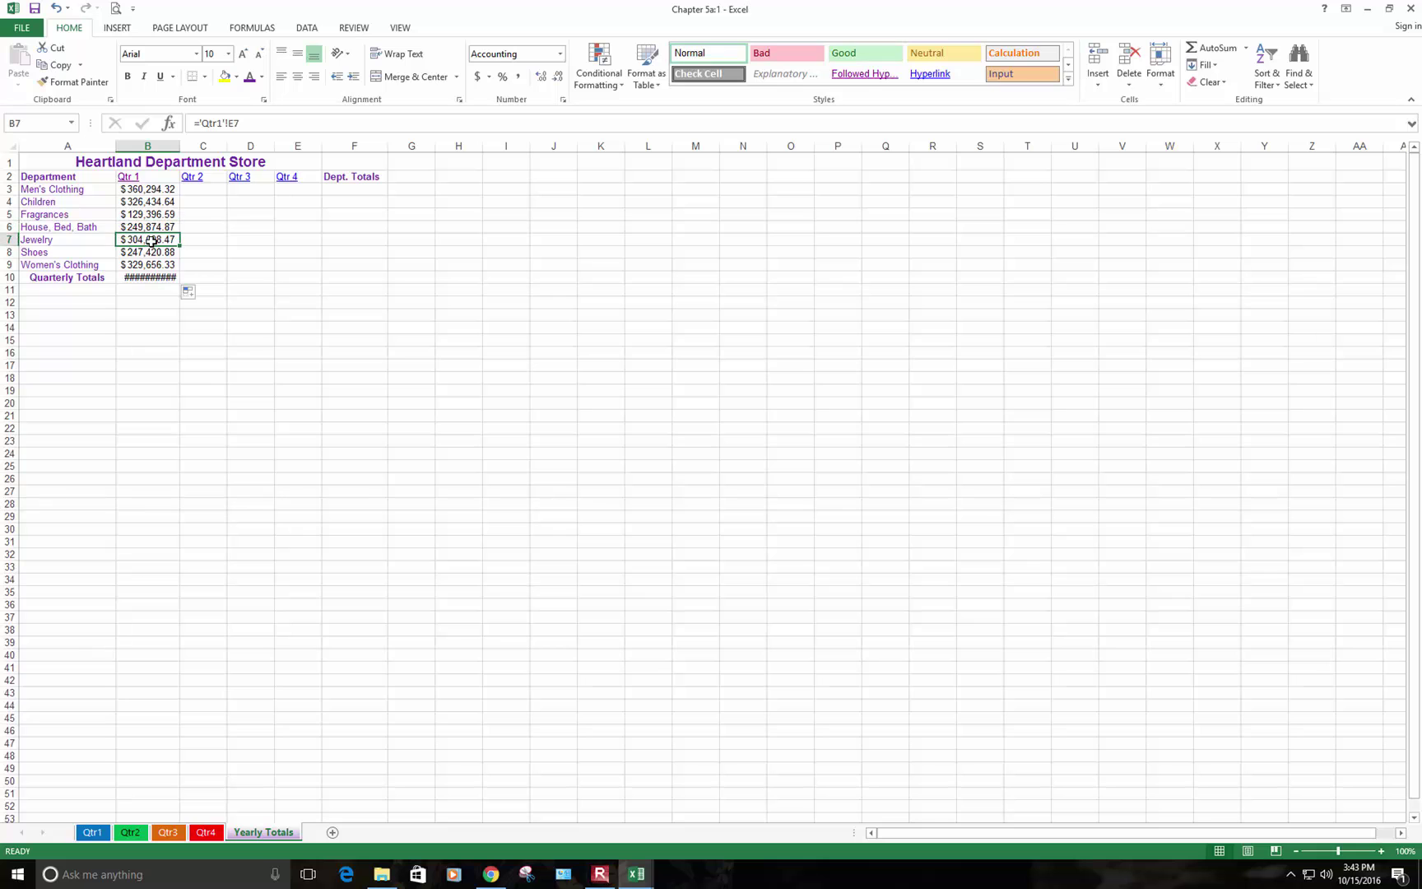
Link cell C3 on Yearly Totals to the second-quarter Men's Clothing total with the formula ='Qtr2'!E3
click(200, 191)
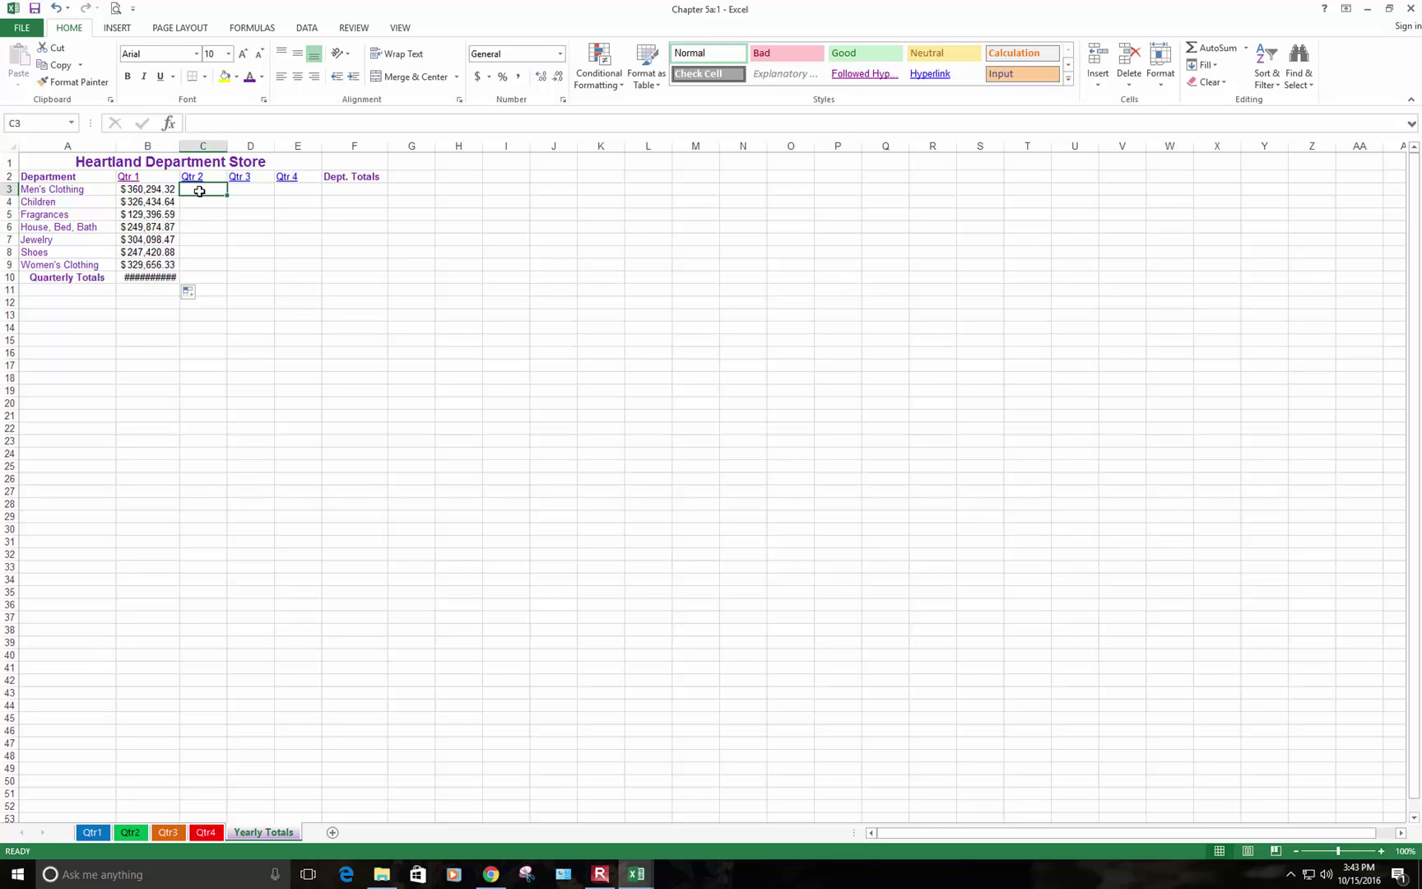
text(=)
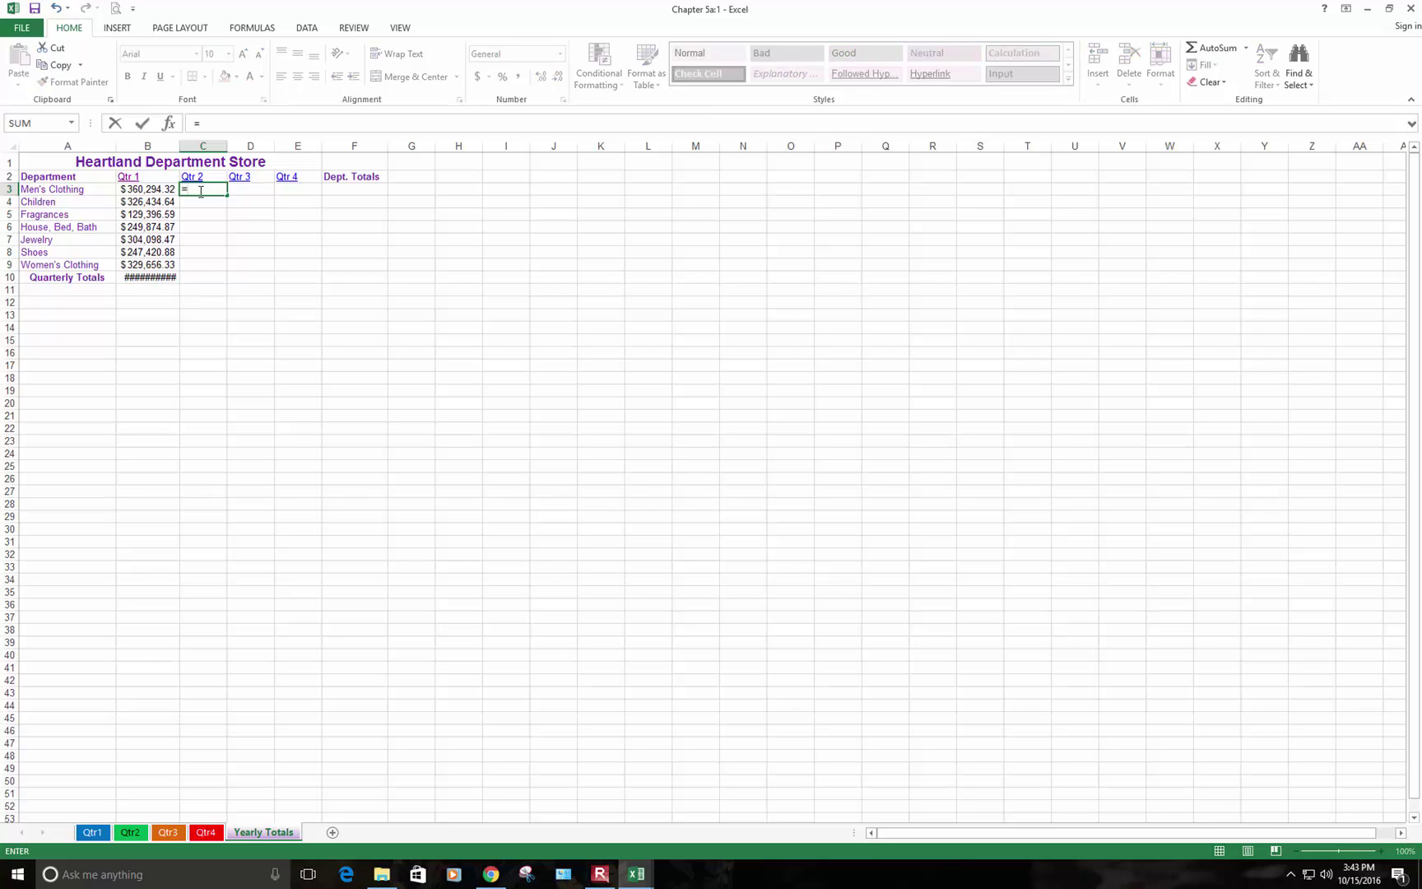
click(134, 834)
click(352, 189)
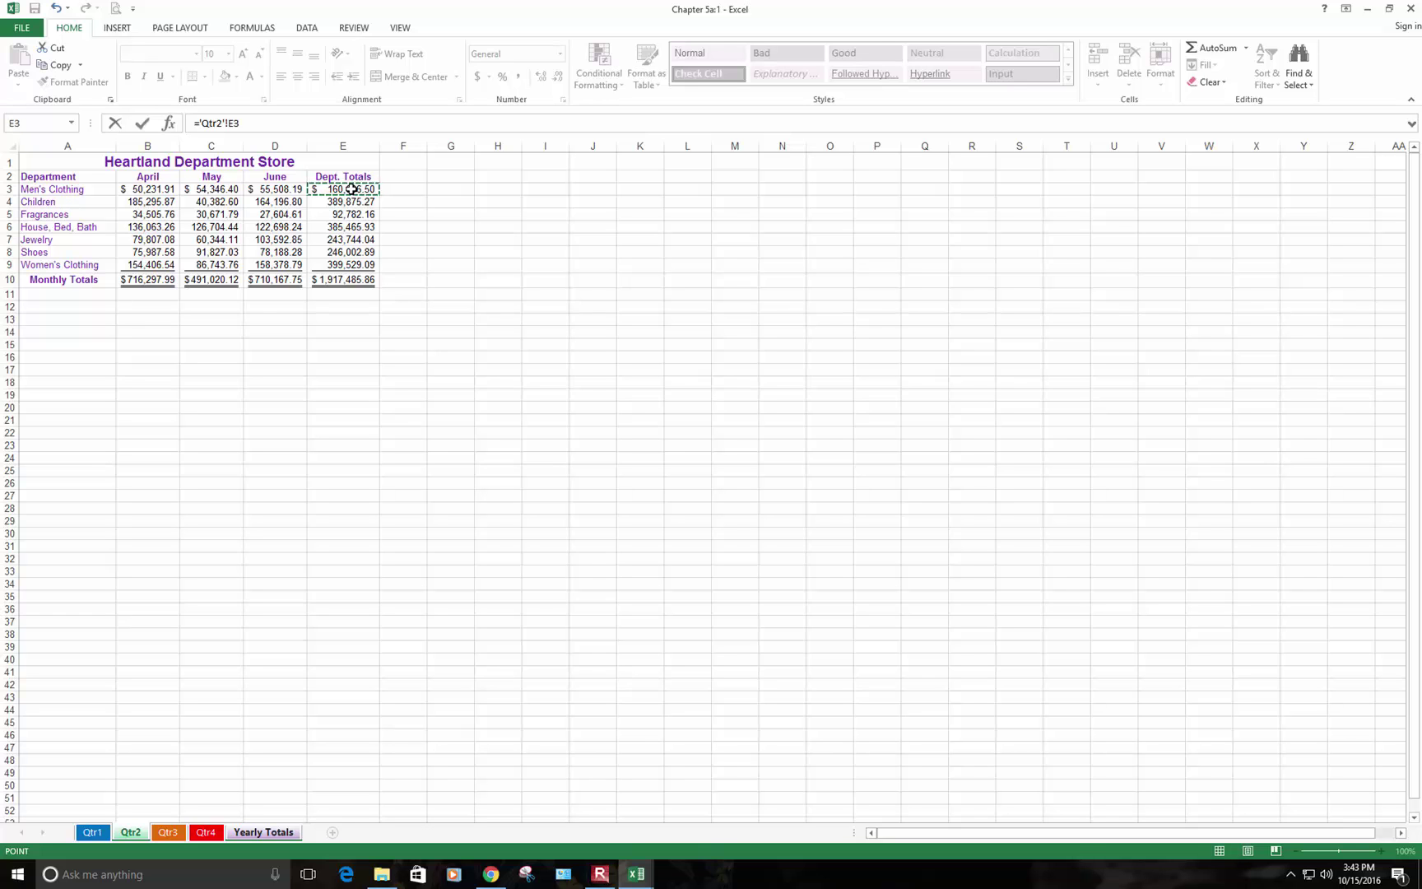
key(Return)
Compare the linked value in C3 with its source cell E3 on the Qtr2 sheet
click(223, 191)
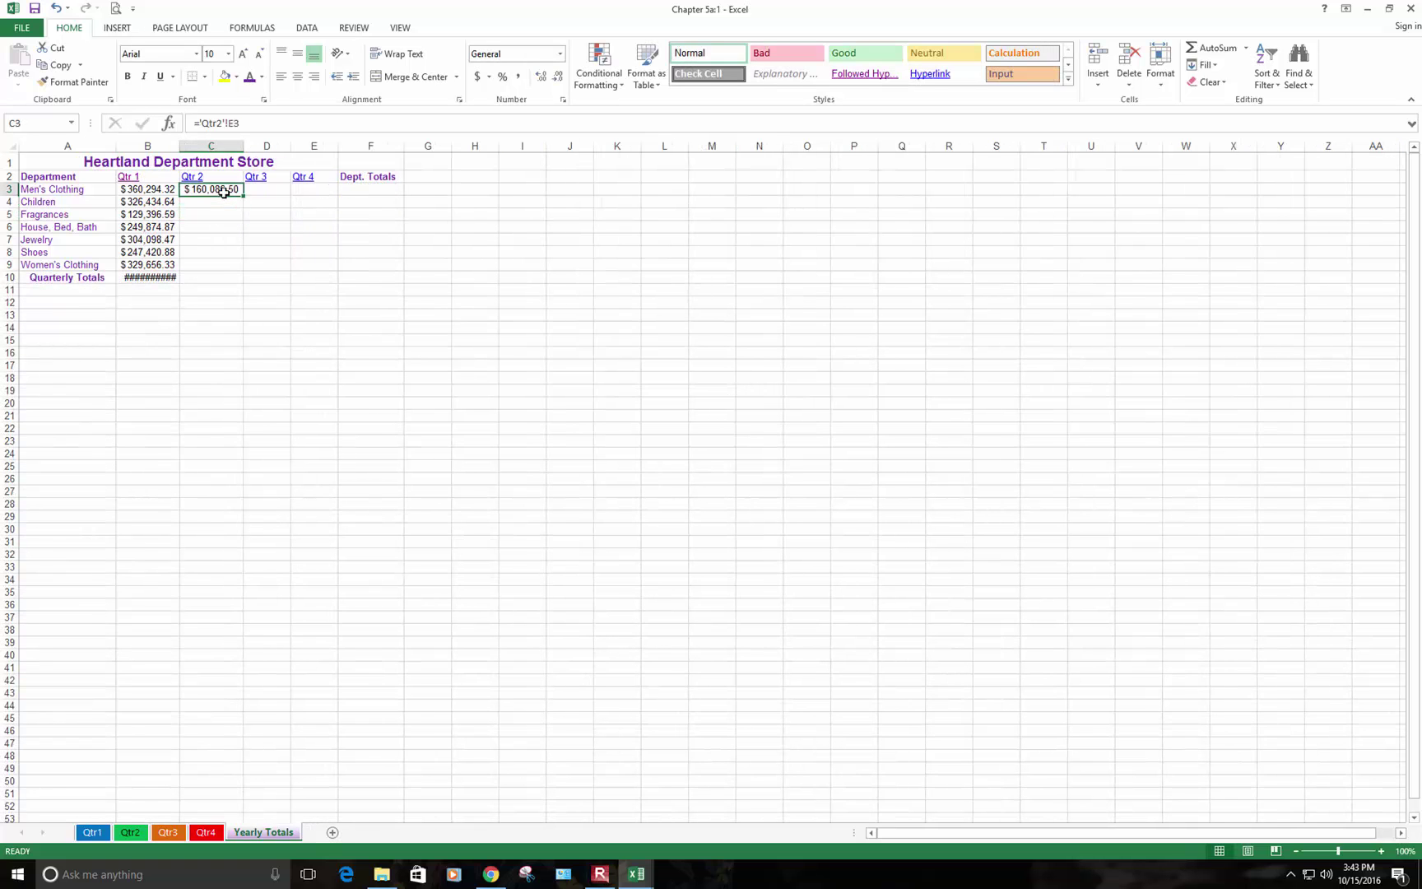
click(130, 833)
click(343, 189)
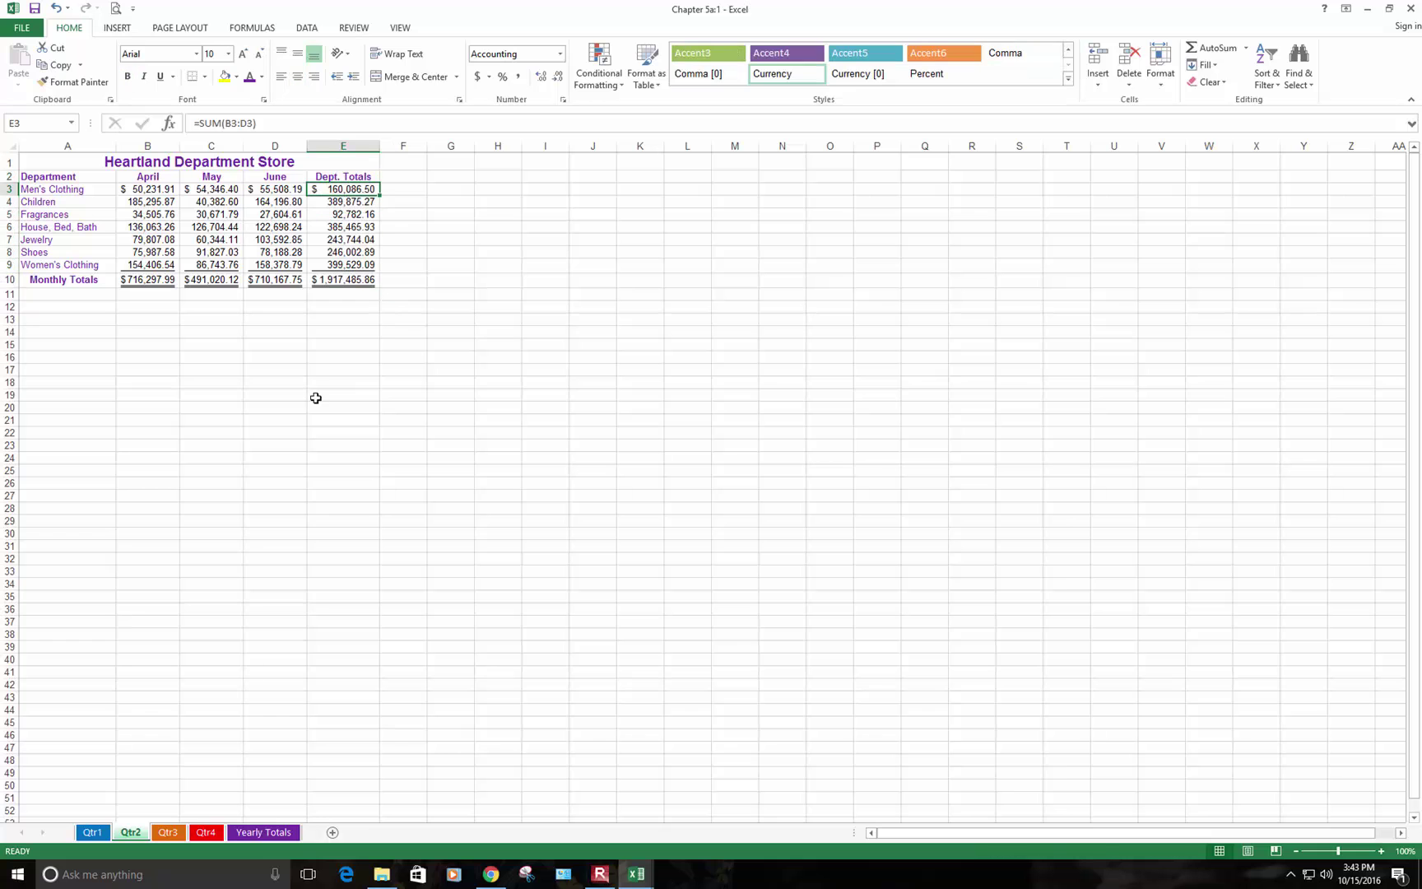
Fill the C3 formula on Yearly Totals down the Qtr 2 column through C10
click(169, 832)
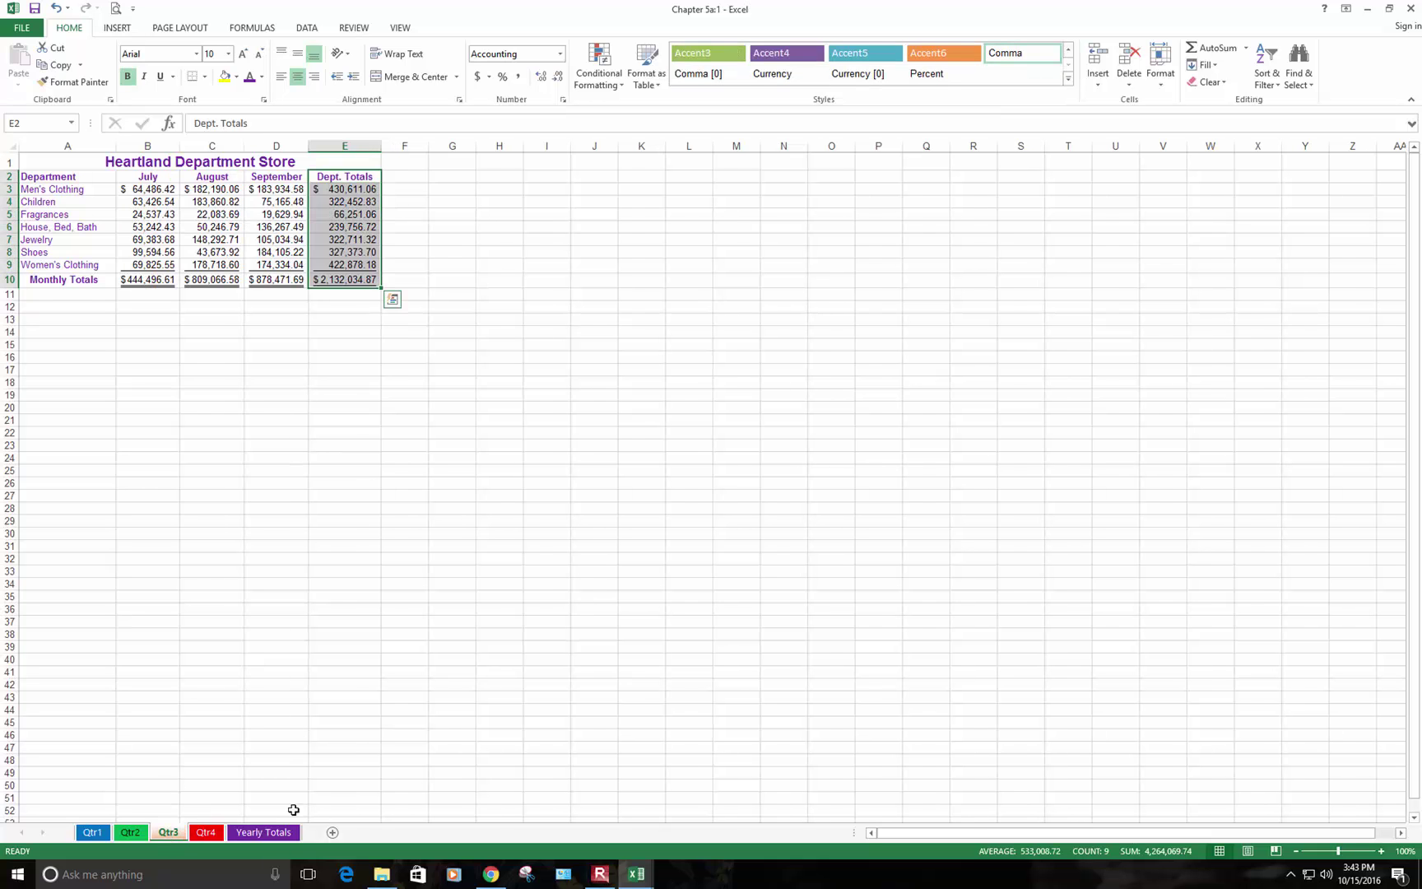
click(265, 833)
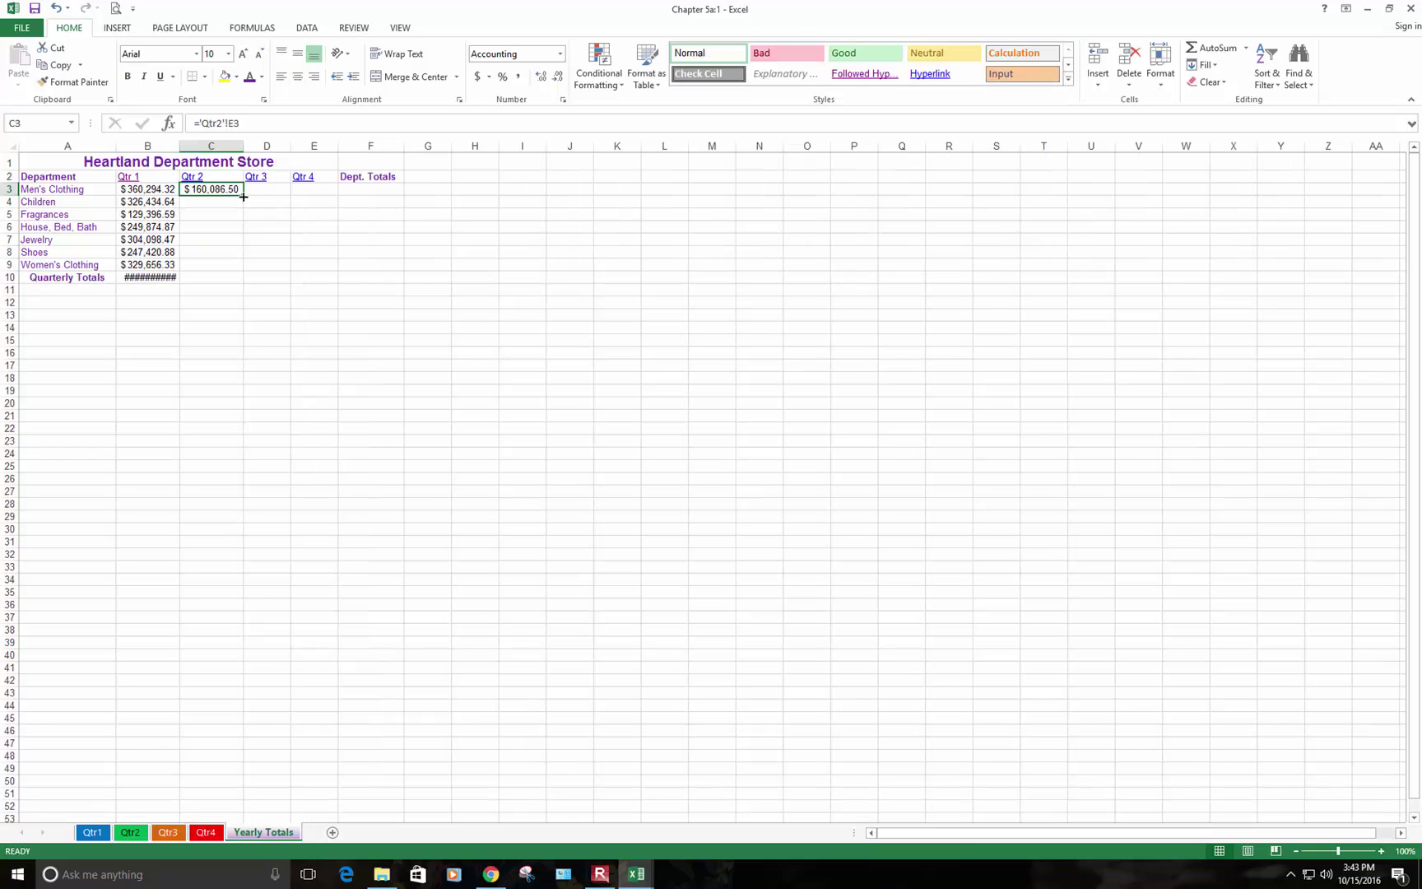
drag(244, 194, 247, 286)
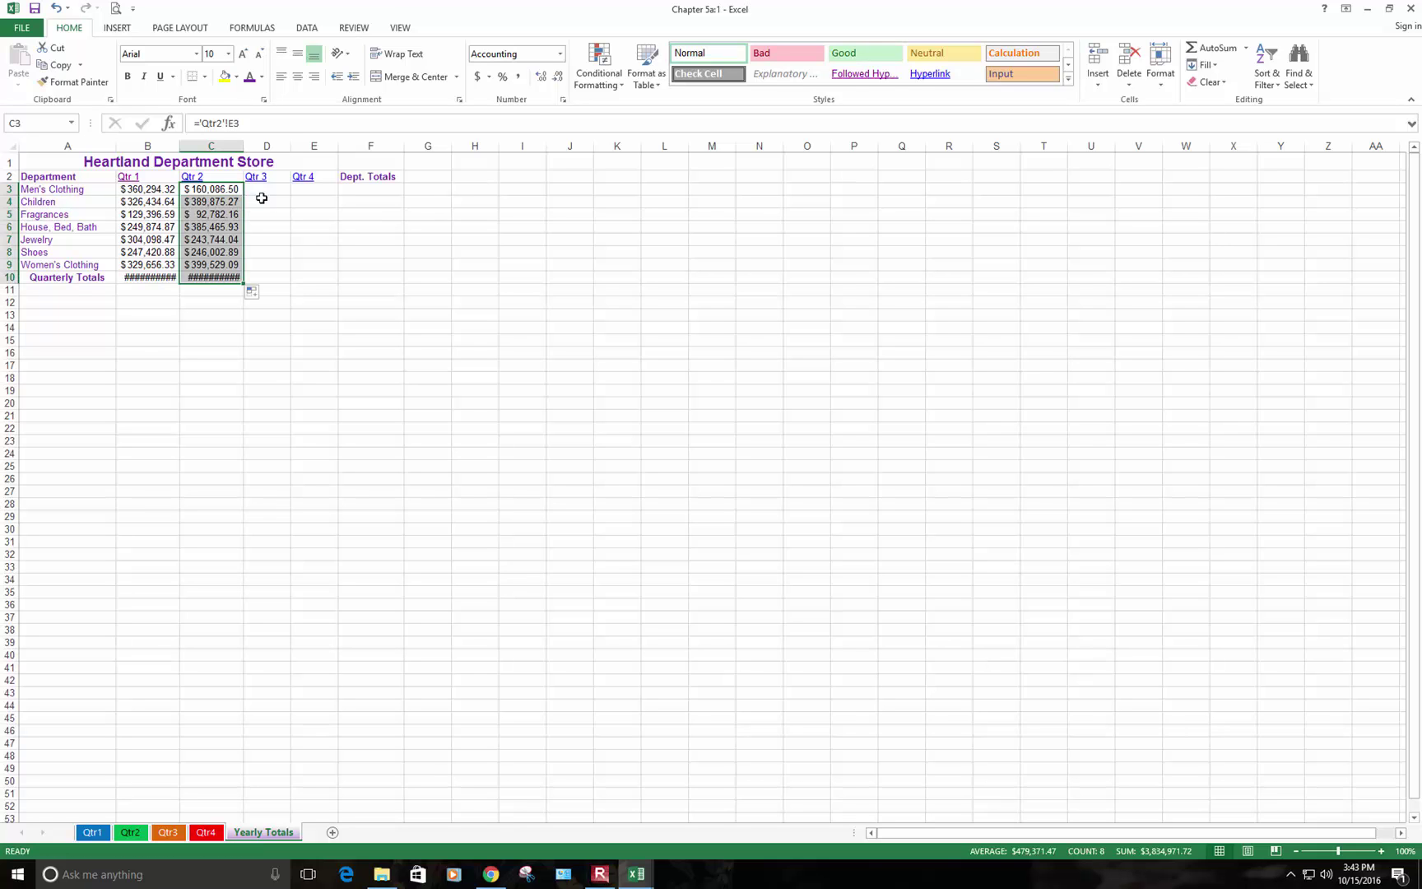
Link cell D3 on Yearly Totals to the third-quarter Men's Clothing total with the formula ='Qtr3'!E3
click(265, 191)
text(=)
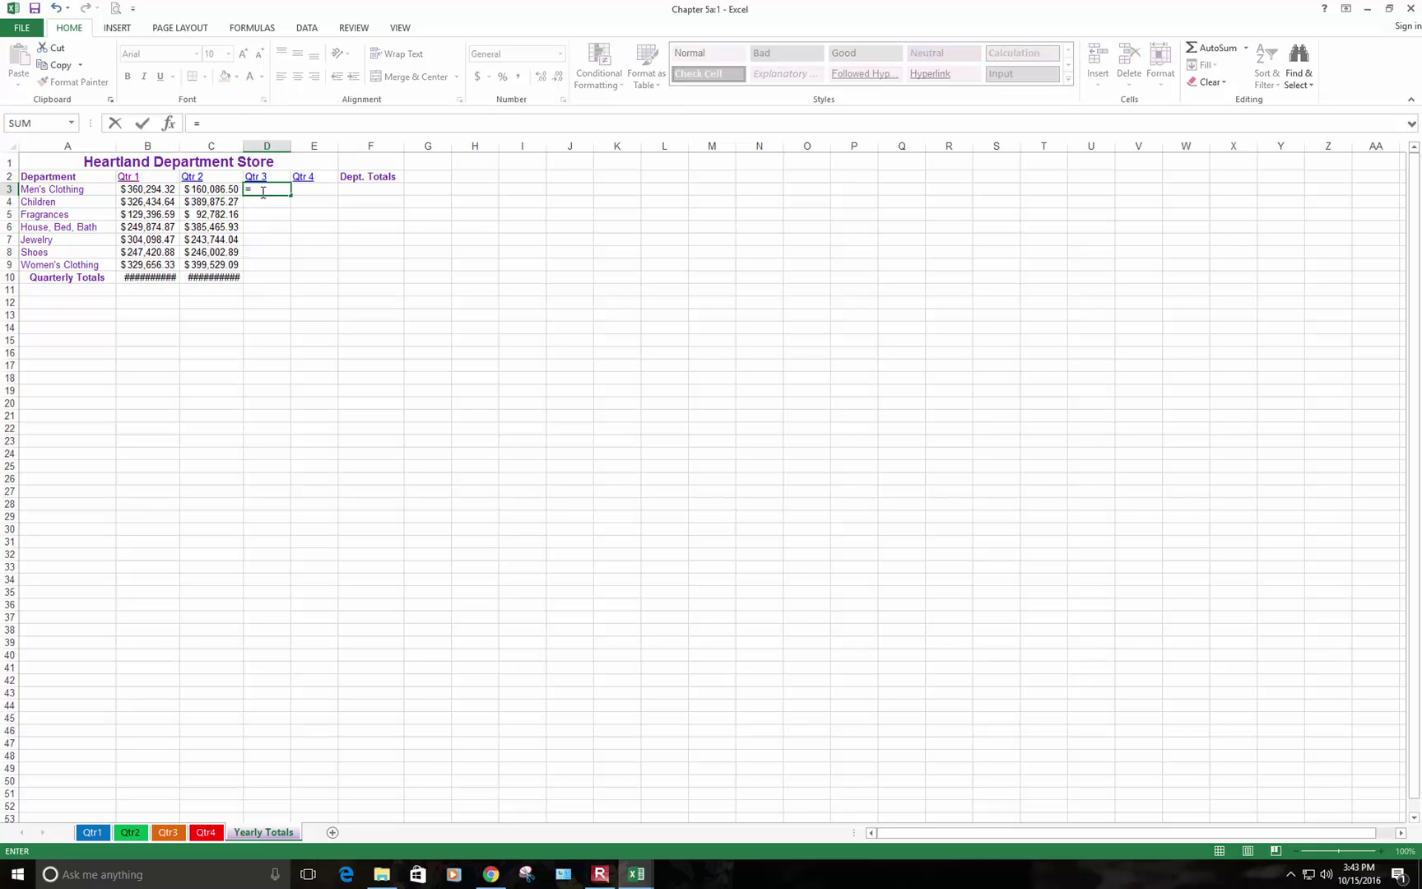
click(172, 833)
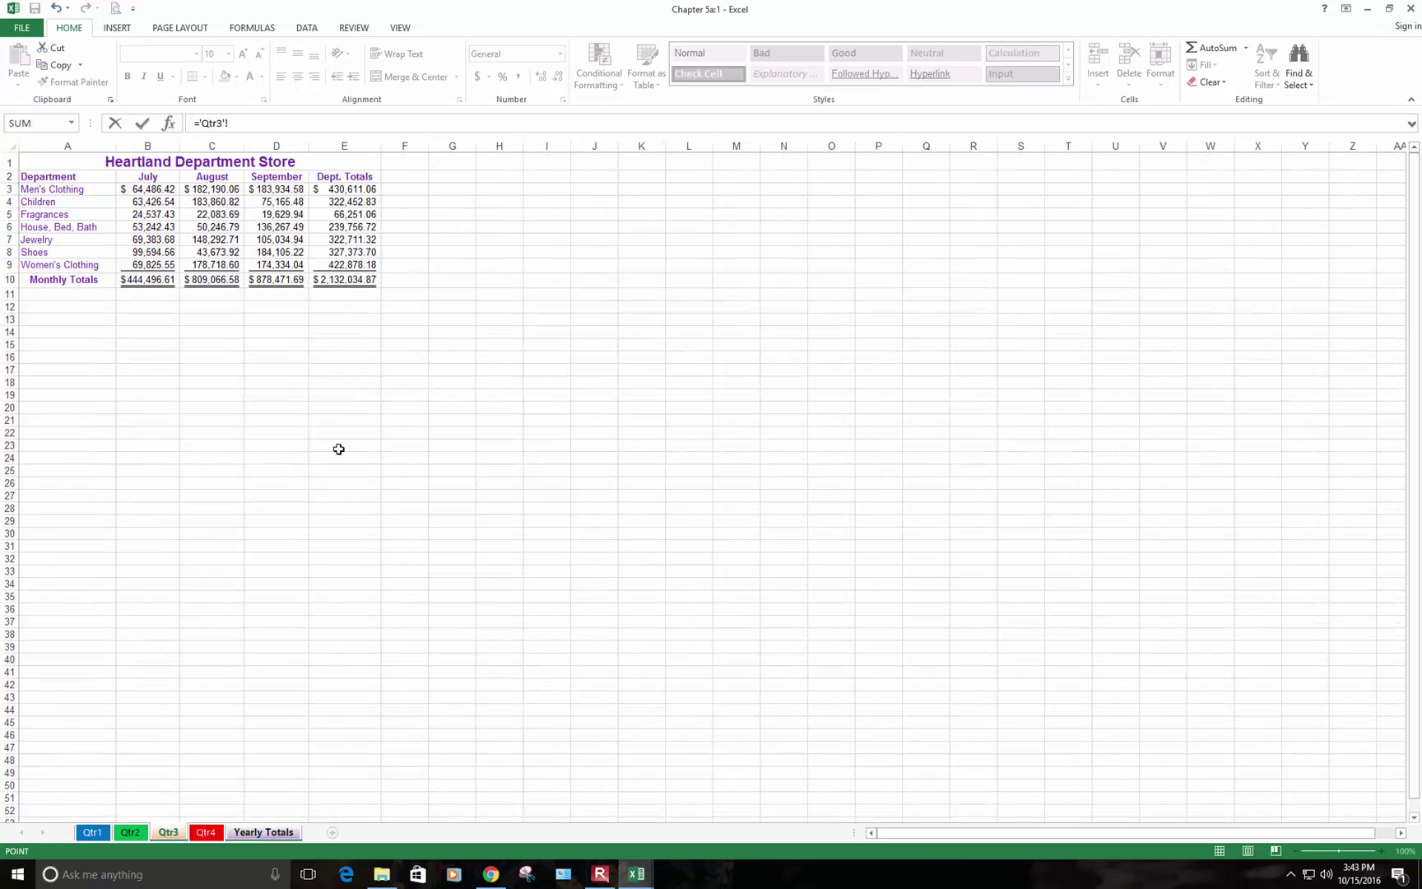
click(347, 190)
key(Return)
Link cell E3 on Yearly Totals to the fourth-quarter Men's Clothing total with the formula ='Qtr4'!E3
click(340, 186)
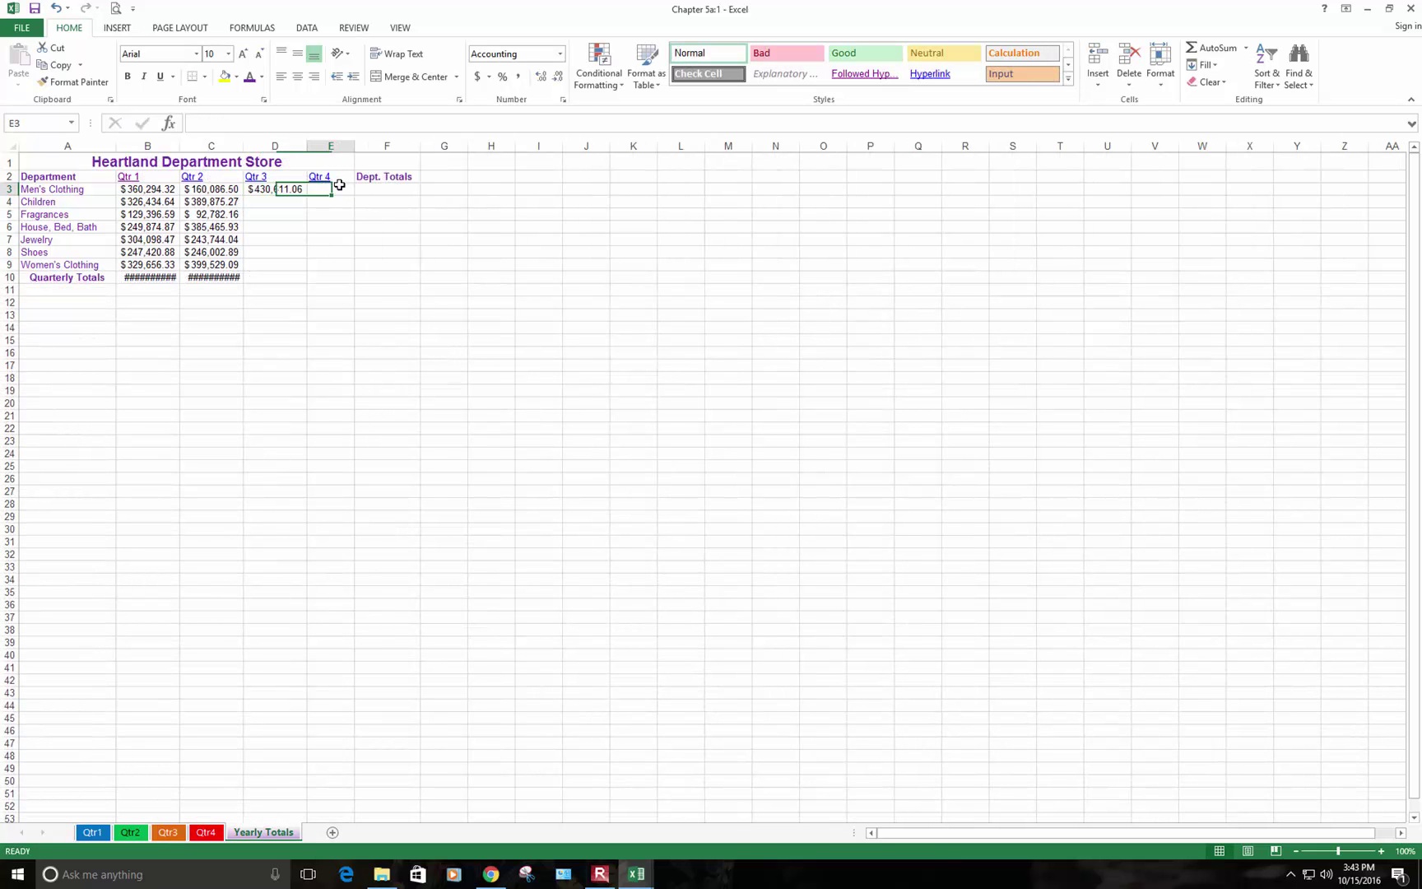
text(=)
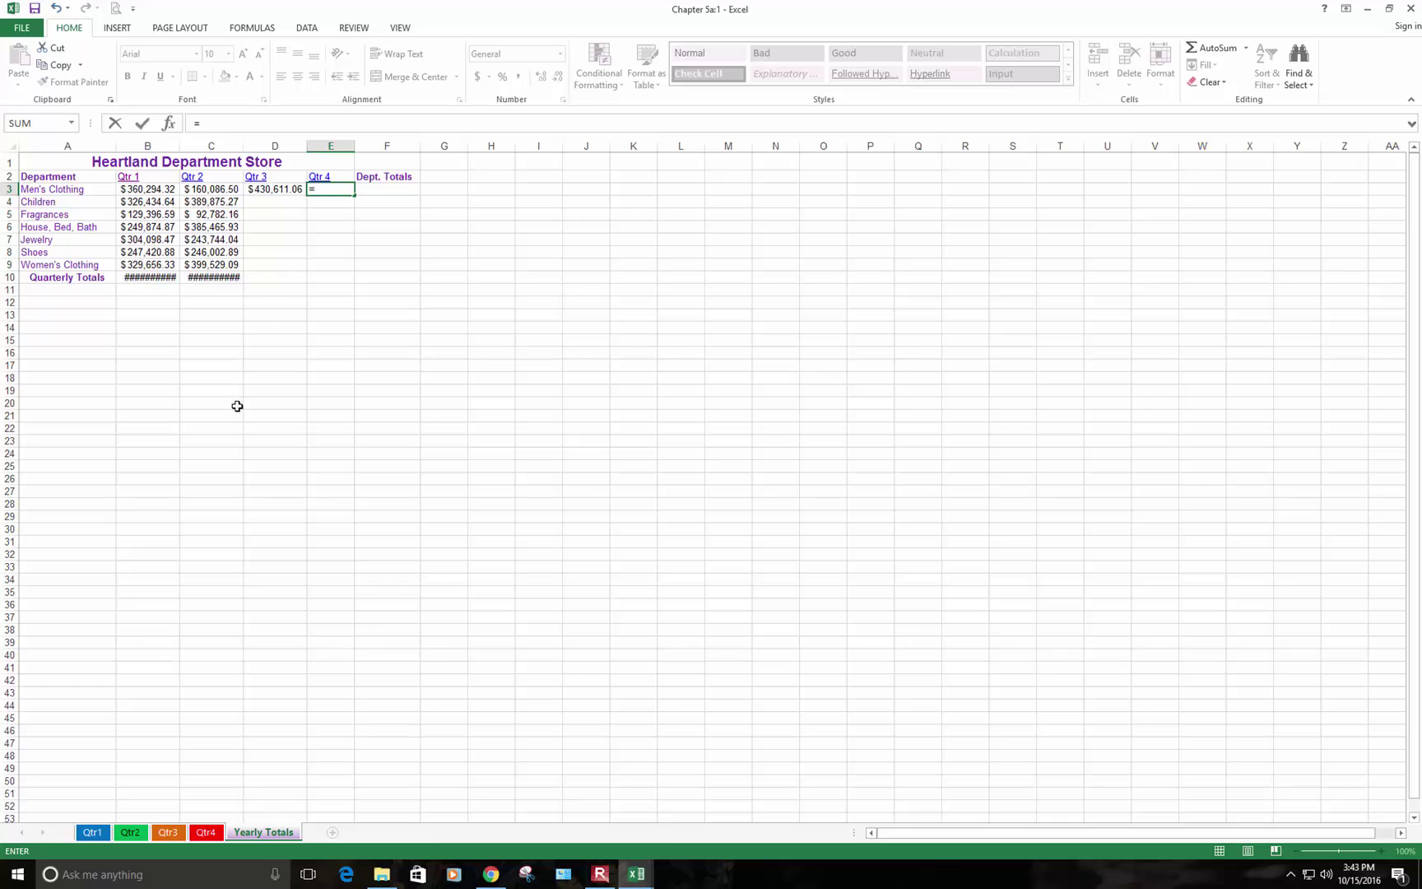
click(206, 832)
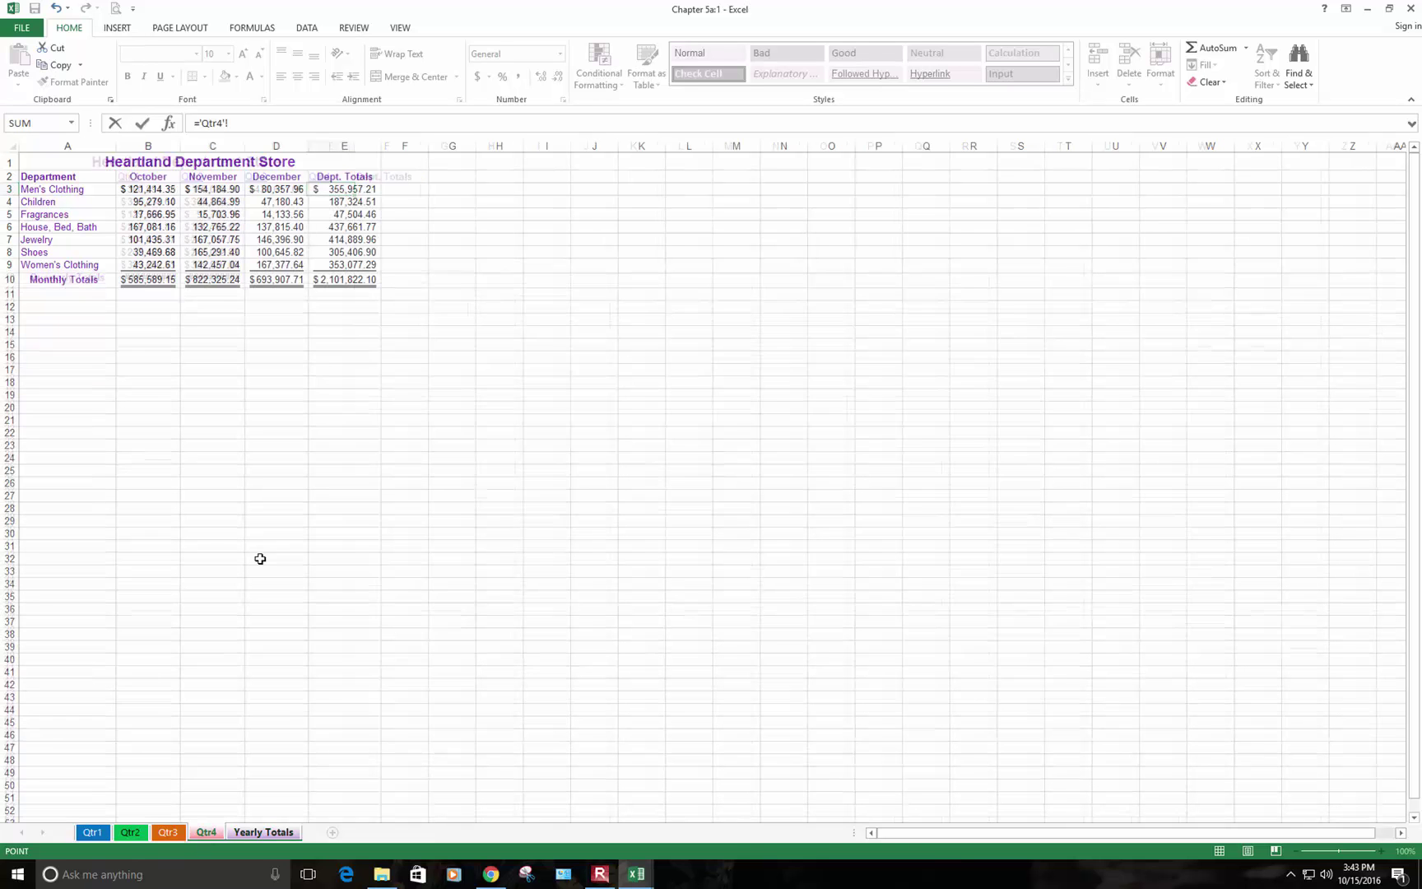
click(337, 190)
key(Return)
Fill the D3 and E3 formulas down the Qtr 3 and Qtr 4 columns through row 10
click(289, 238)
click(264, 190)
drag(306, 197, 304, 284)
click(325, 190)
double_click(370, 196)
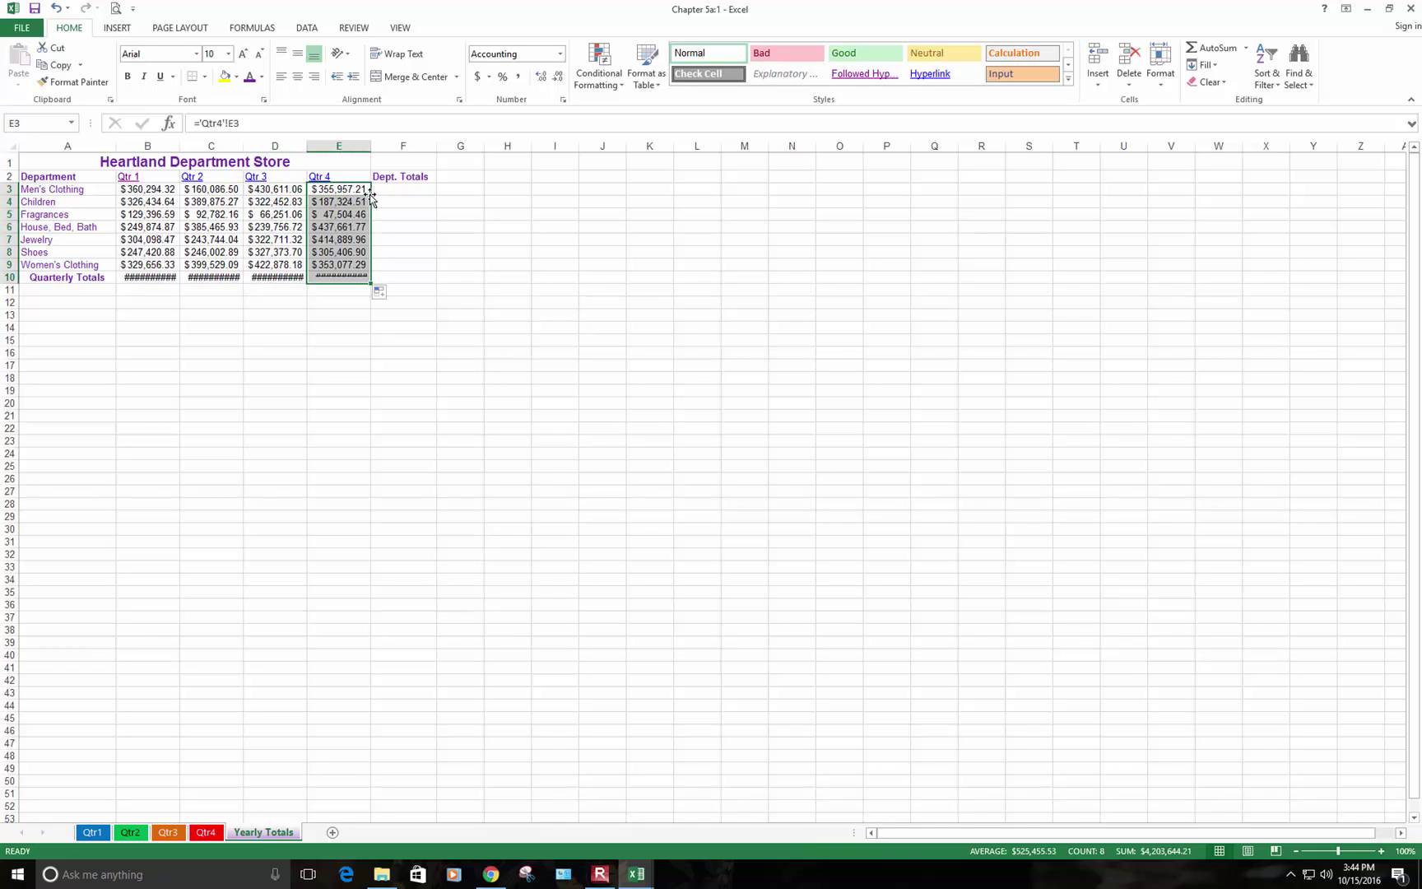
click(340, 215)
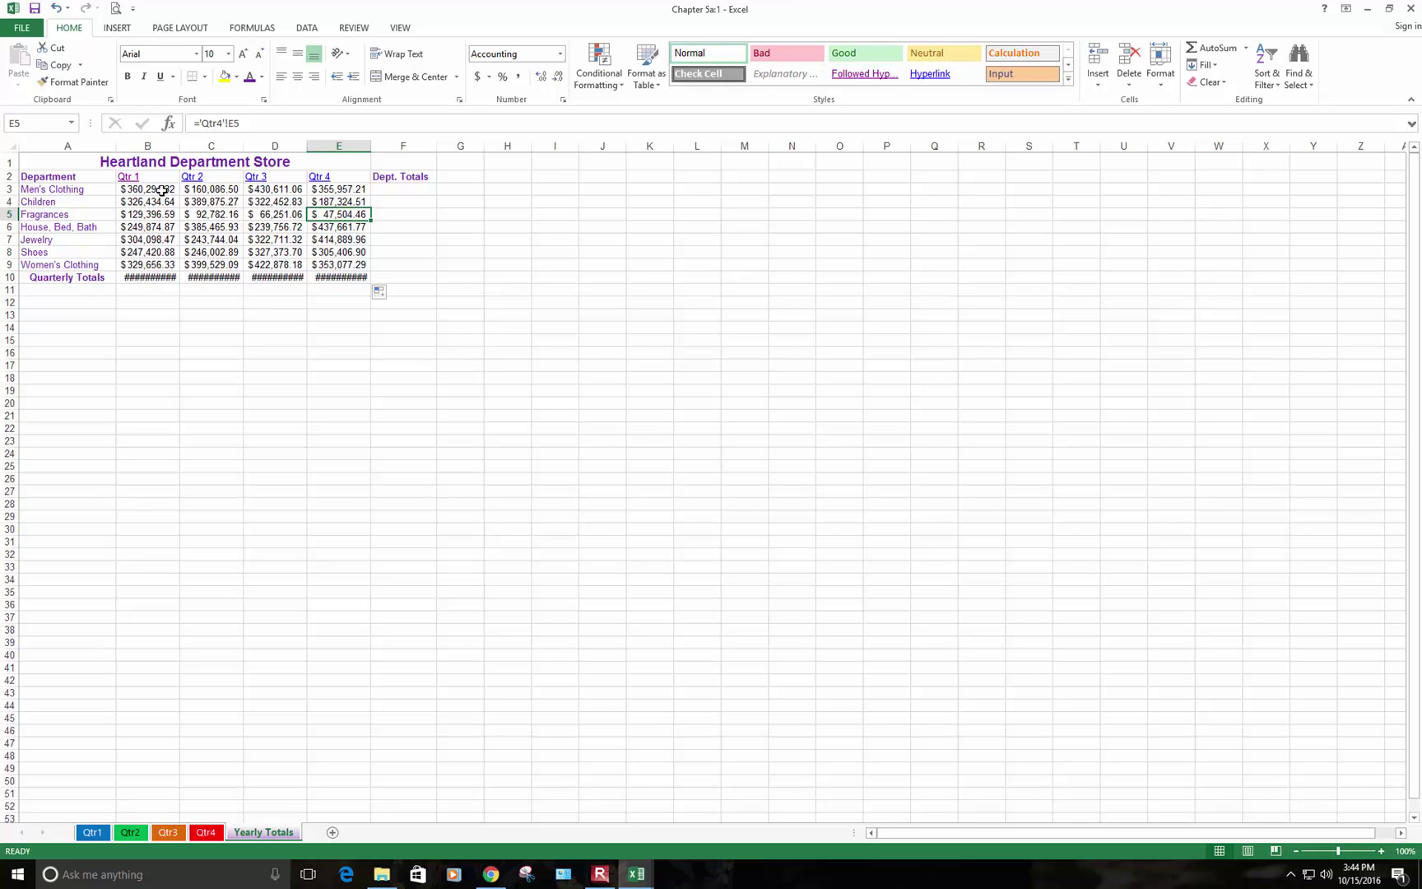
Apply the Accounting number format with dollar signs to the quarterly totals in B10:E10
click(130, 274)
drag(129, 275, 346, 278)
click(476, 77)
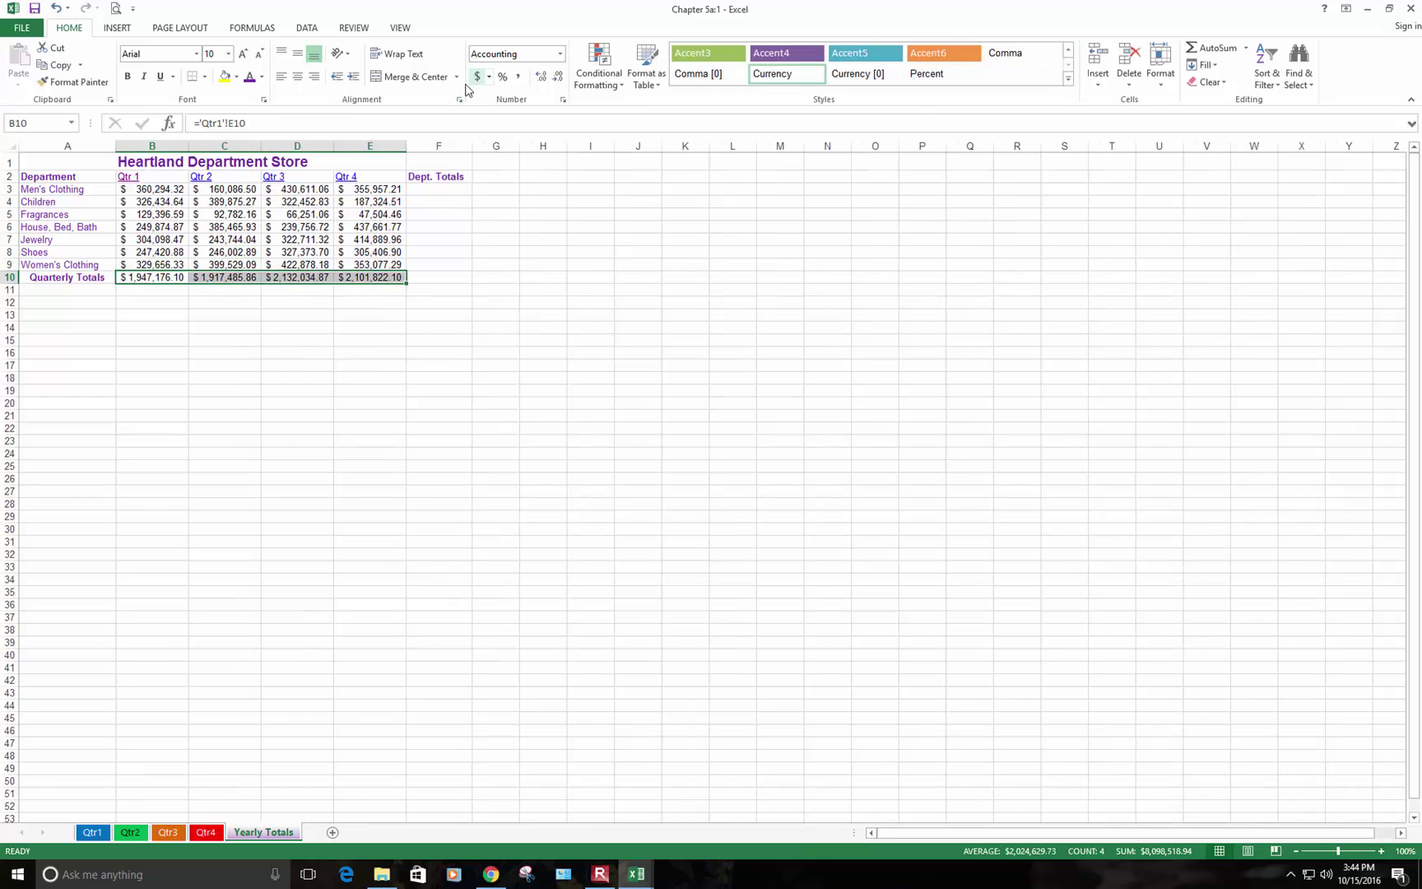
Apply the Comma number style to the department figures in rows 4 through 9
click(224, 214)
drag(152, 202, 416, 262)
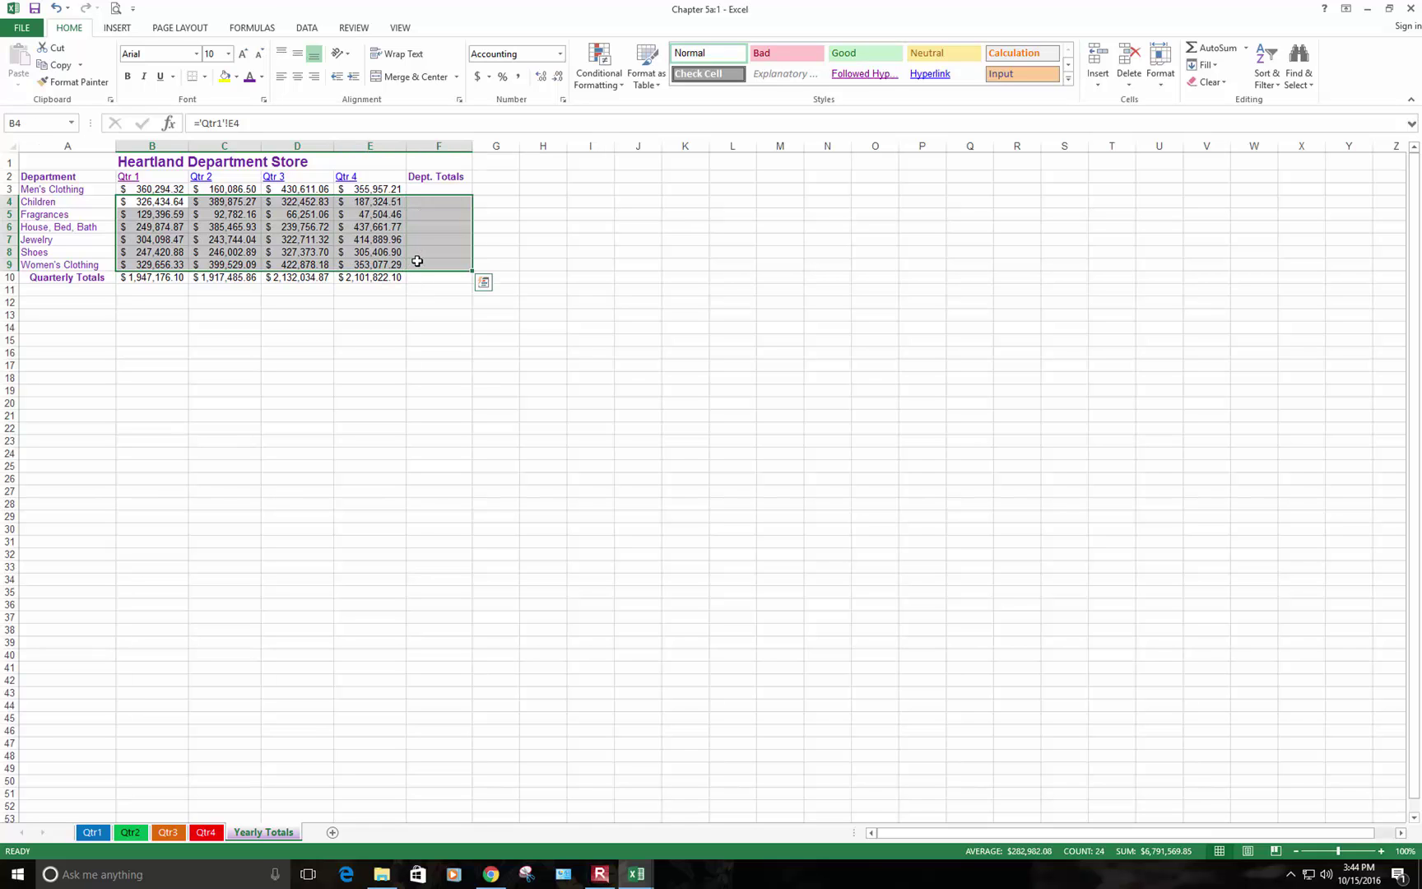
click(519, 78)
click(276, 387)
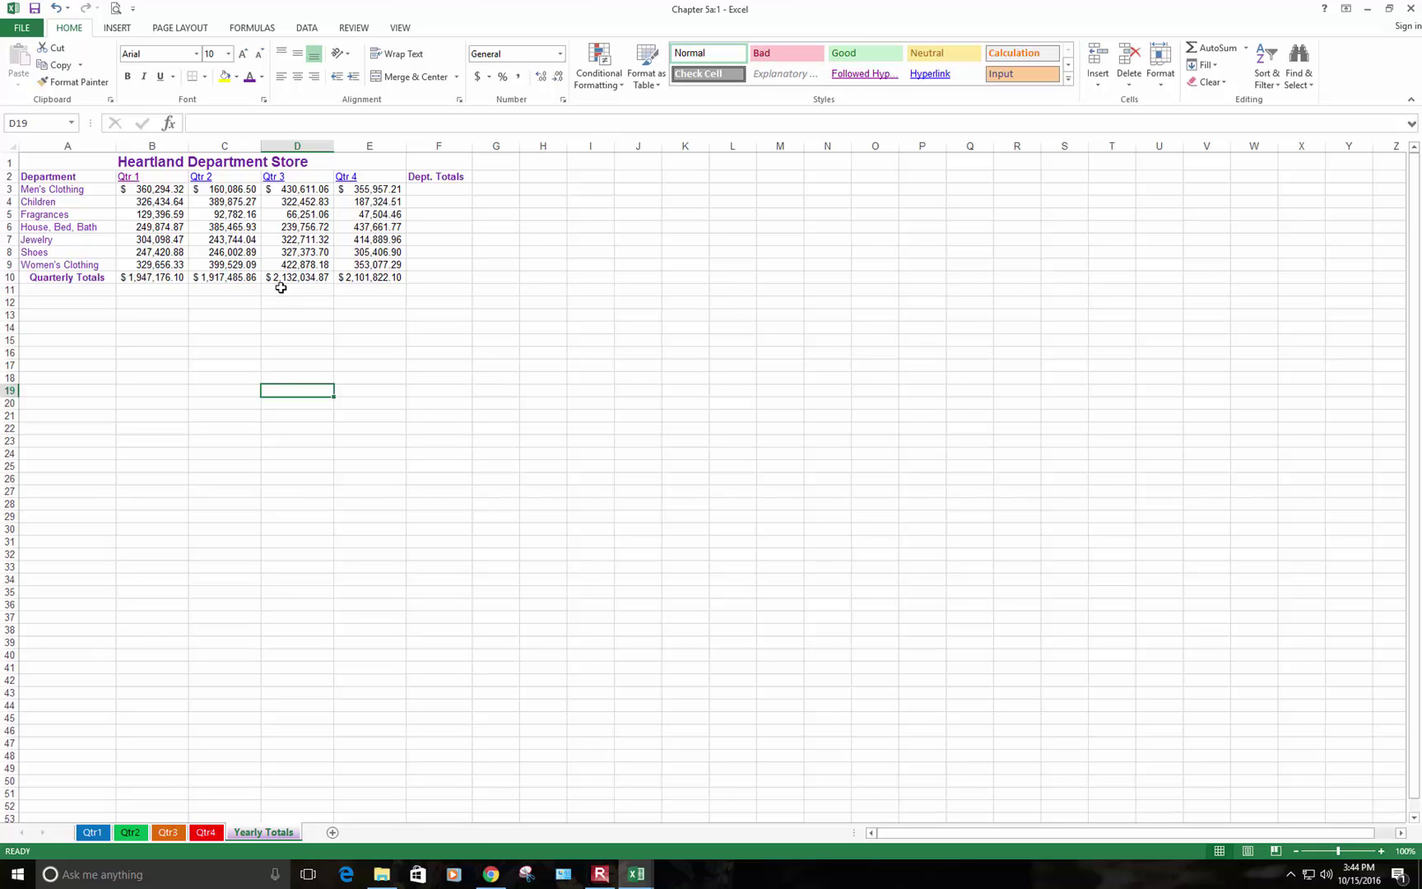
Examine the sheet references behind several linked department figures in the quarter columns of Yearly Totals
click(346, 242)
key(Left)
key(Left)
key(Up)
key(Up)
key(Up)
click(180, 251)
click(230, 241)
click(231, 217)
click(234, 240)
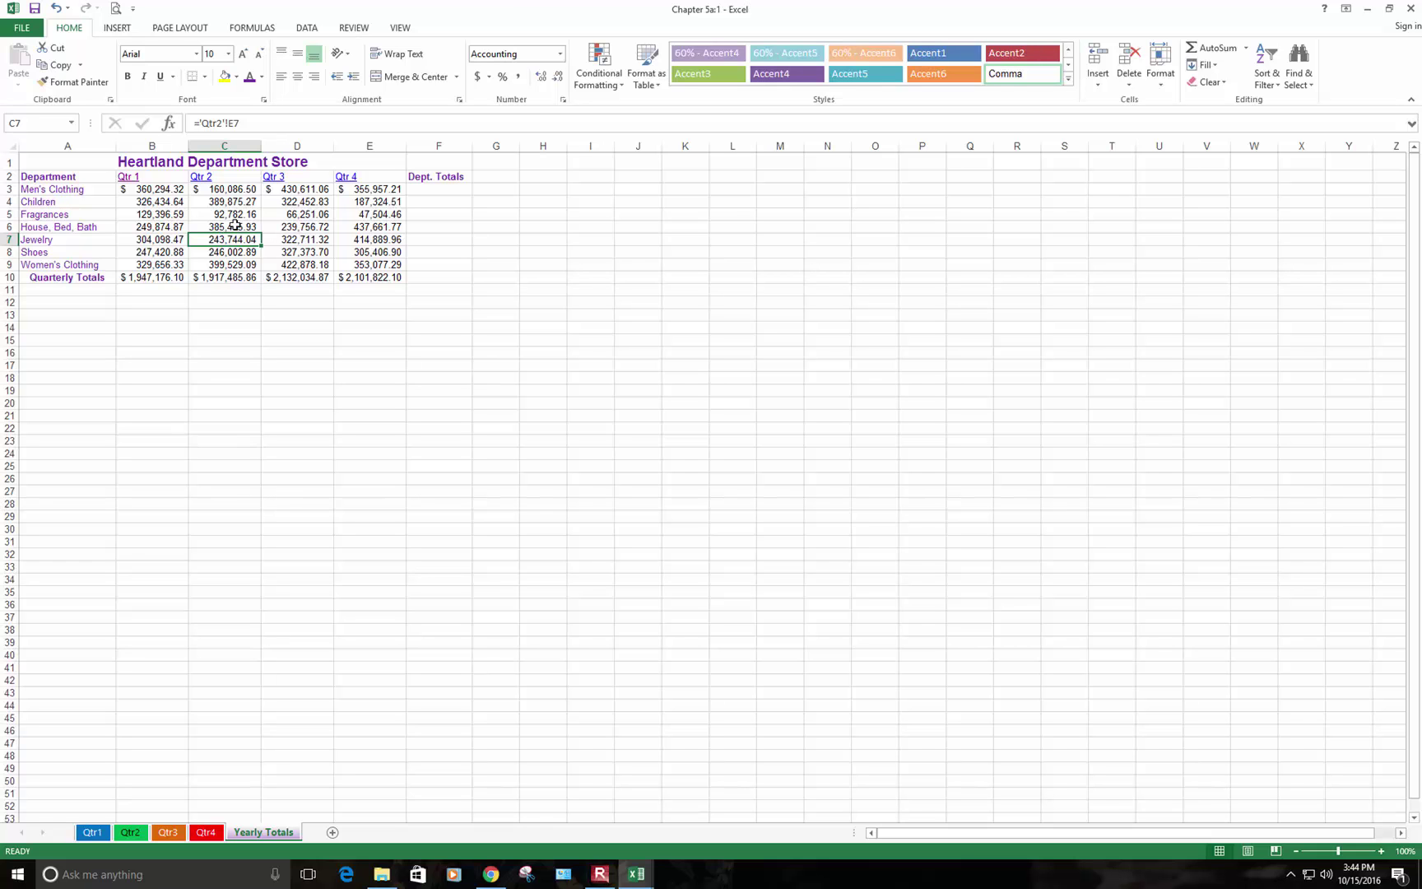
View the source department totals on the Qtr2 and Qtr3 sheets, and return to Yearly Totals
click(132, 833)
click(168, 833)
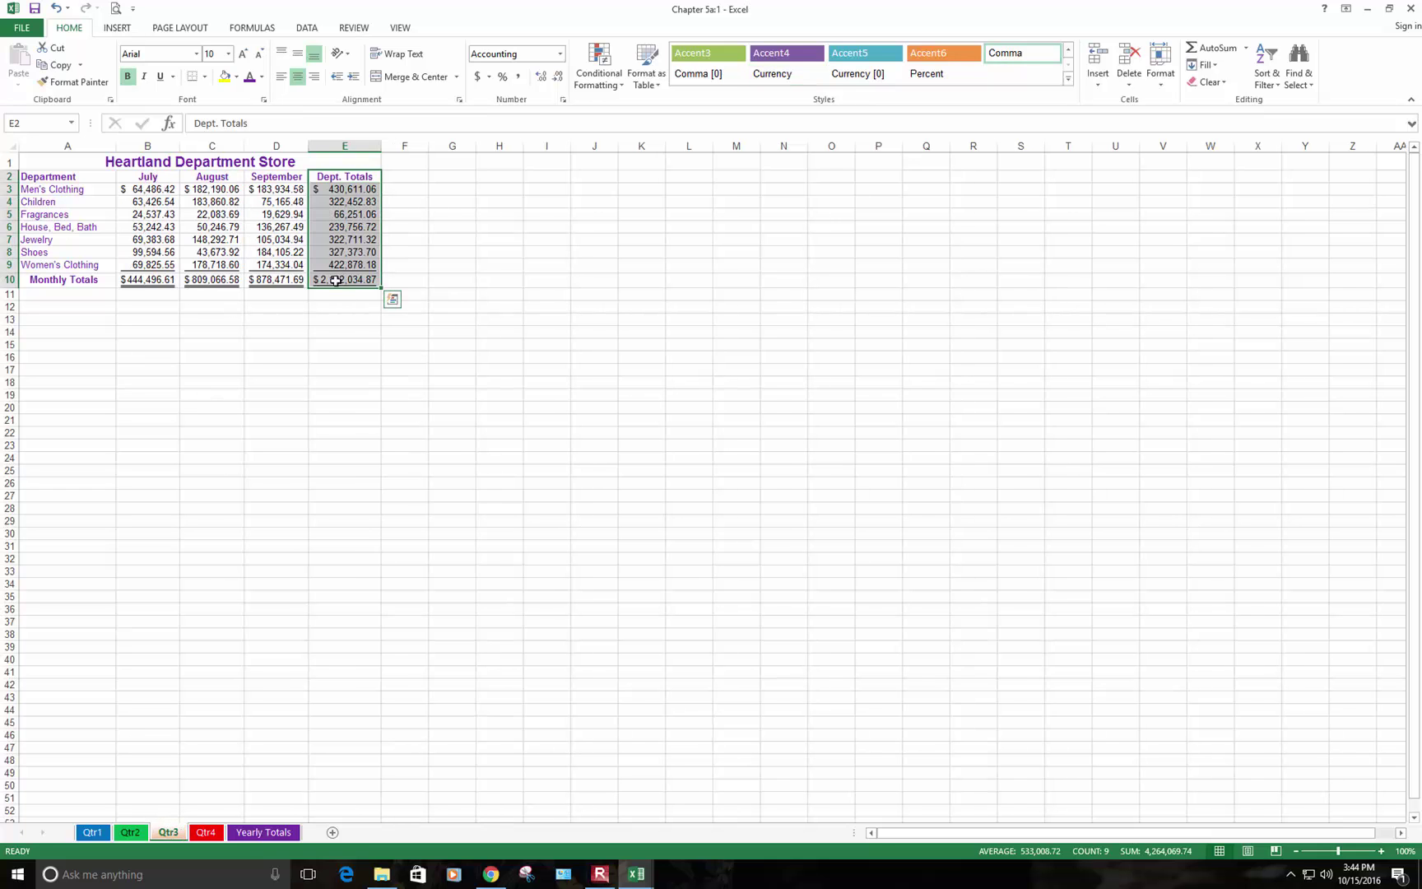
click(239, 831)
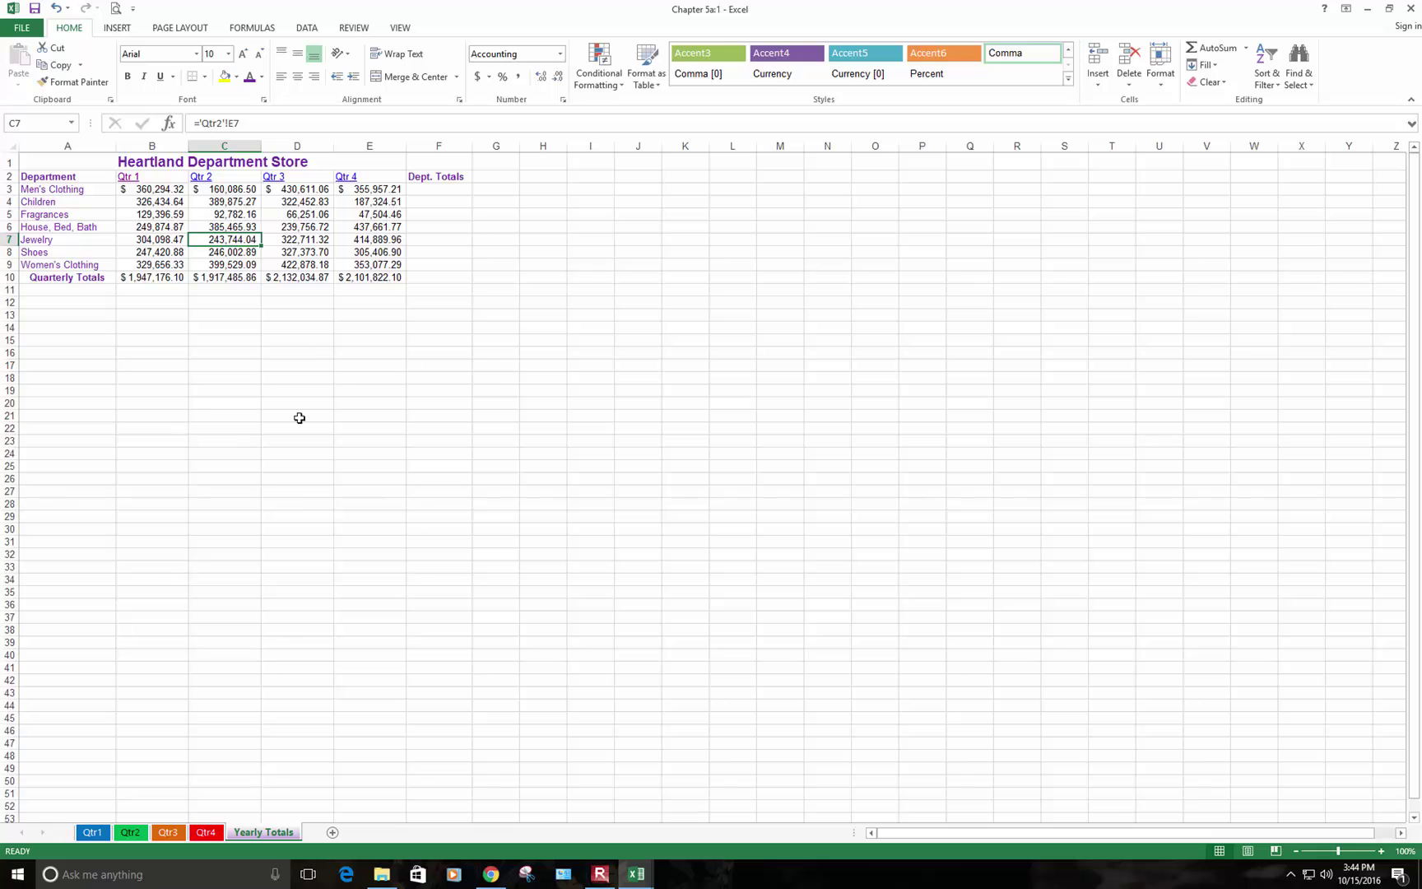
Review the linked Men's Clothing figures for all four quarters in B3:E3 and their source-sheet references
click(442, 187)
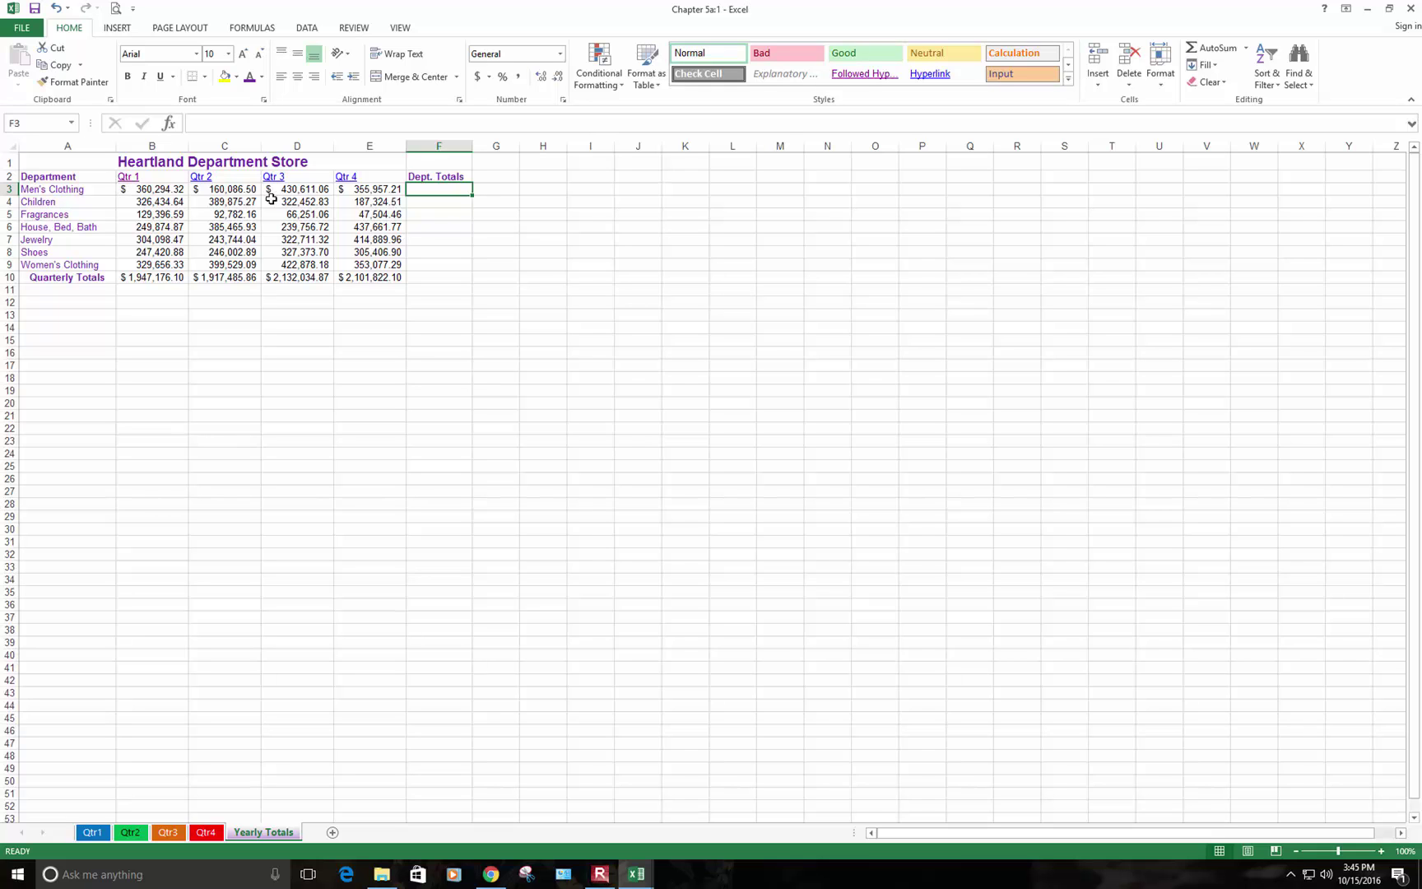
click(361, 189)
click(276, 192)
click(231, 192)
click(181, 191)
click(202, 192)
click(284, 191)
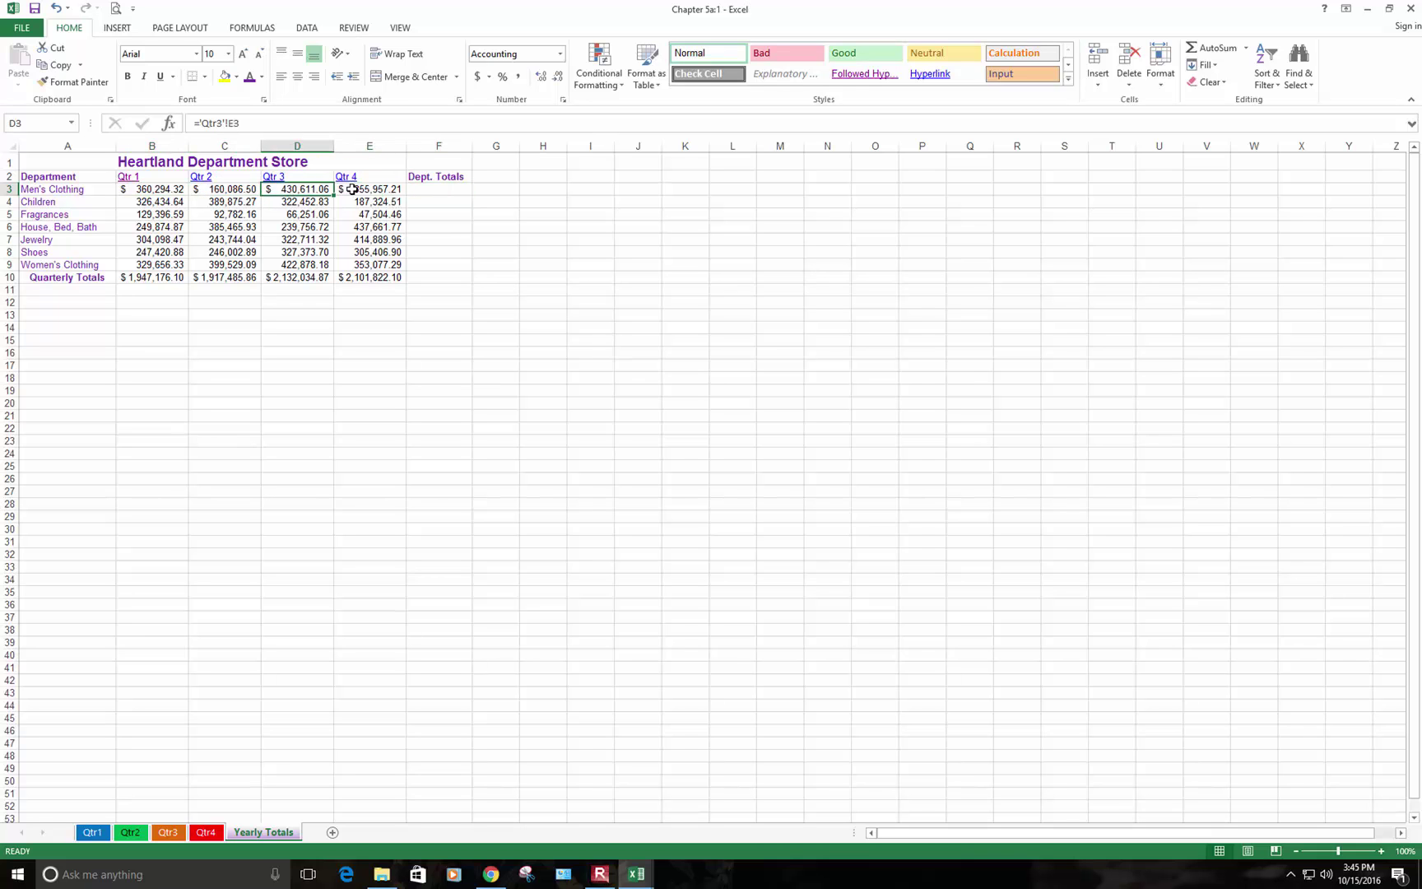
click(350, 190)
Total the Men's Clothing sales across the four quarter sheets in F3 with the 3-D formula =SUM('Qtr1:Qtr4'!E3)
click(414, 190)
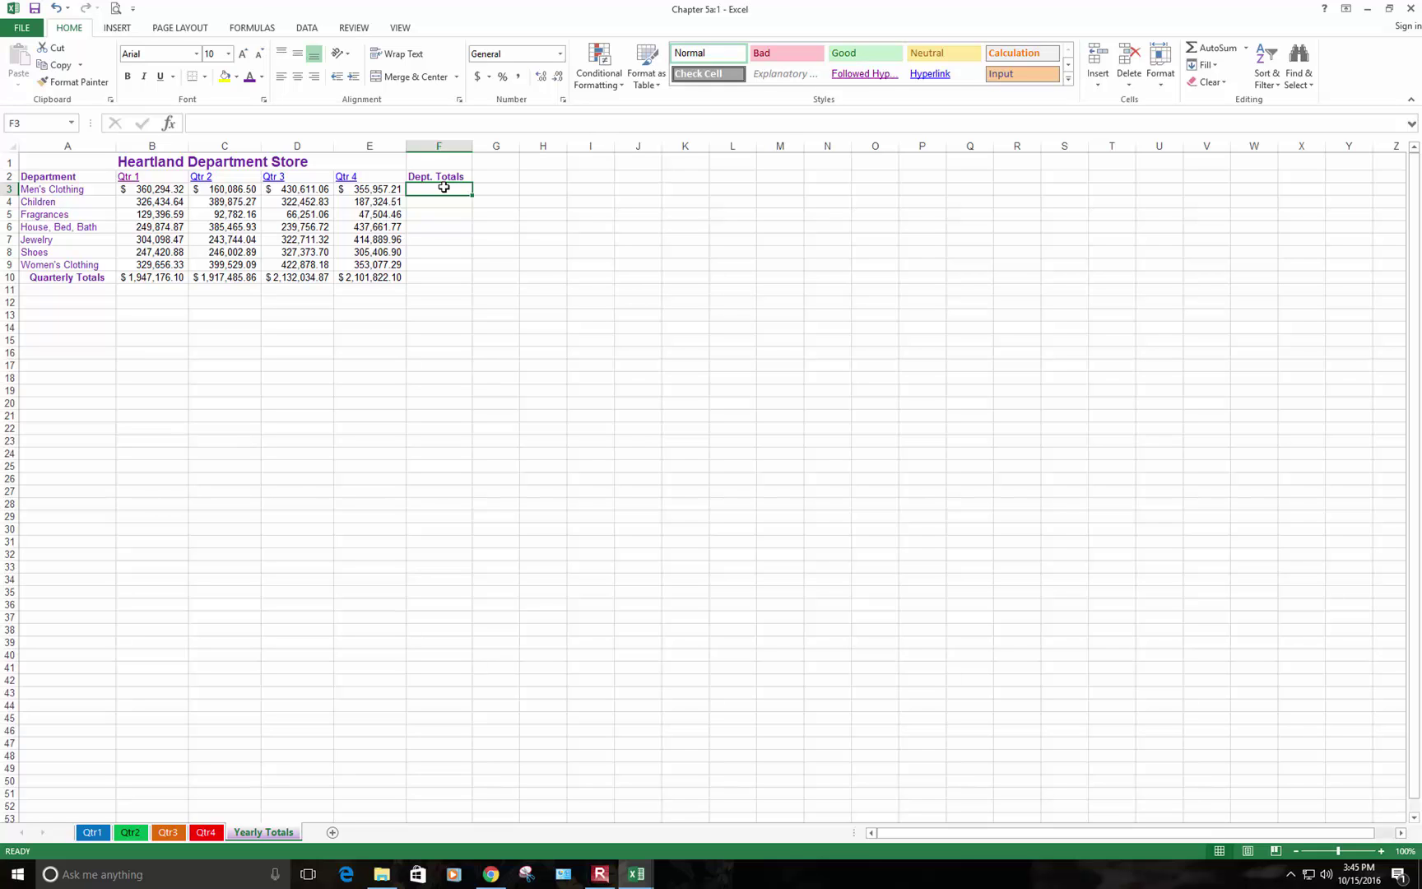
text(=)
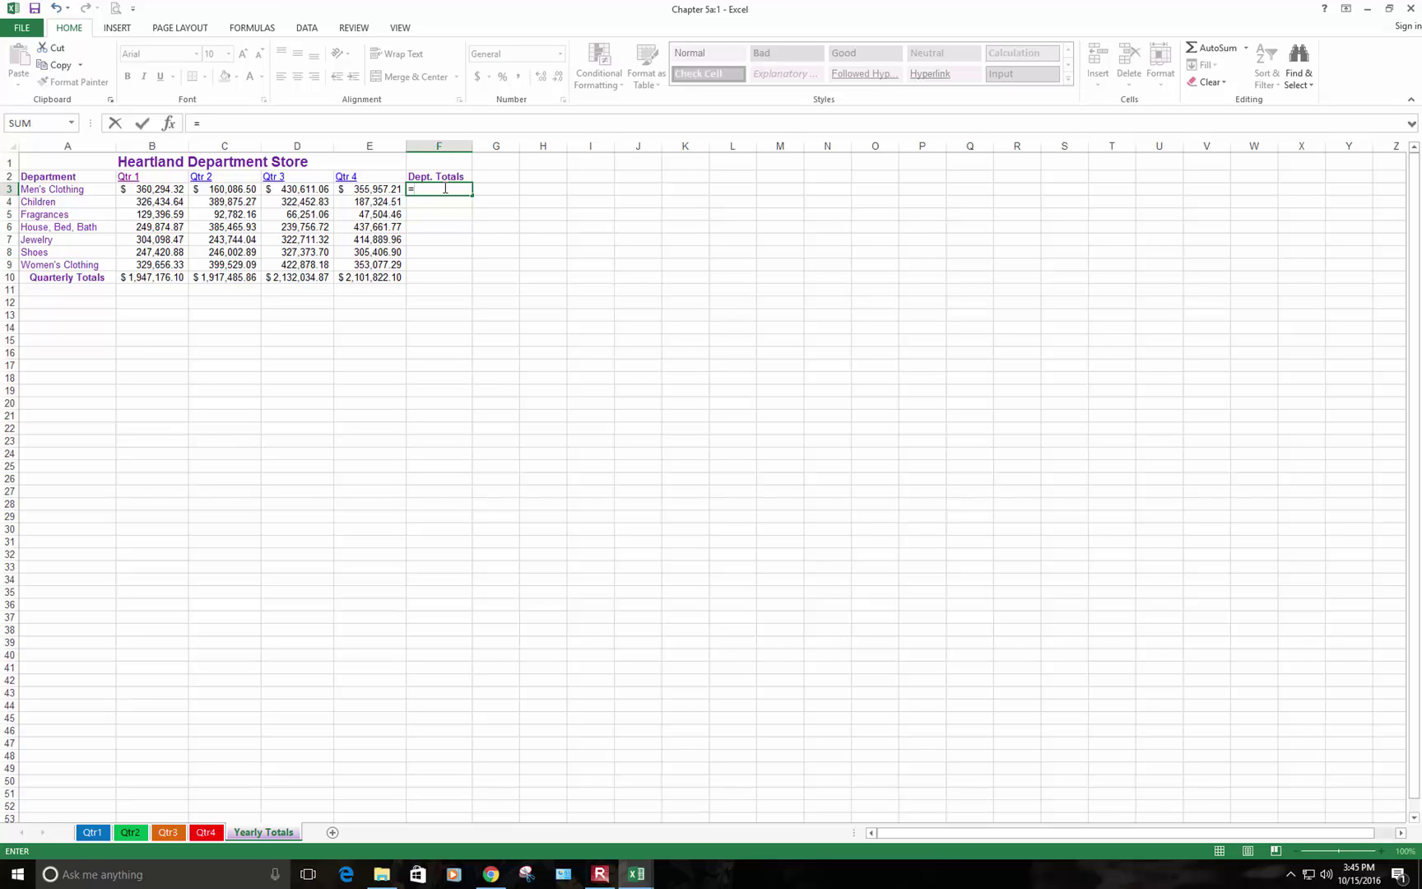
text(SUM)
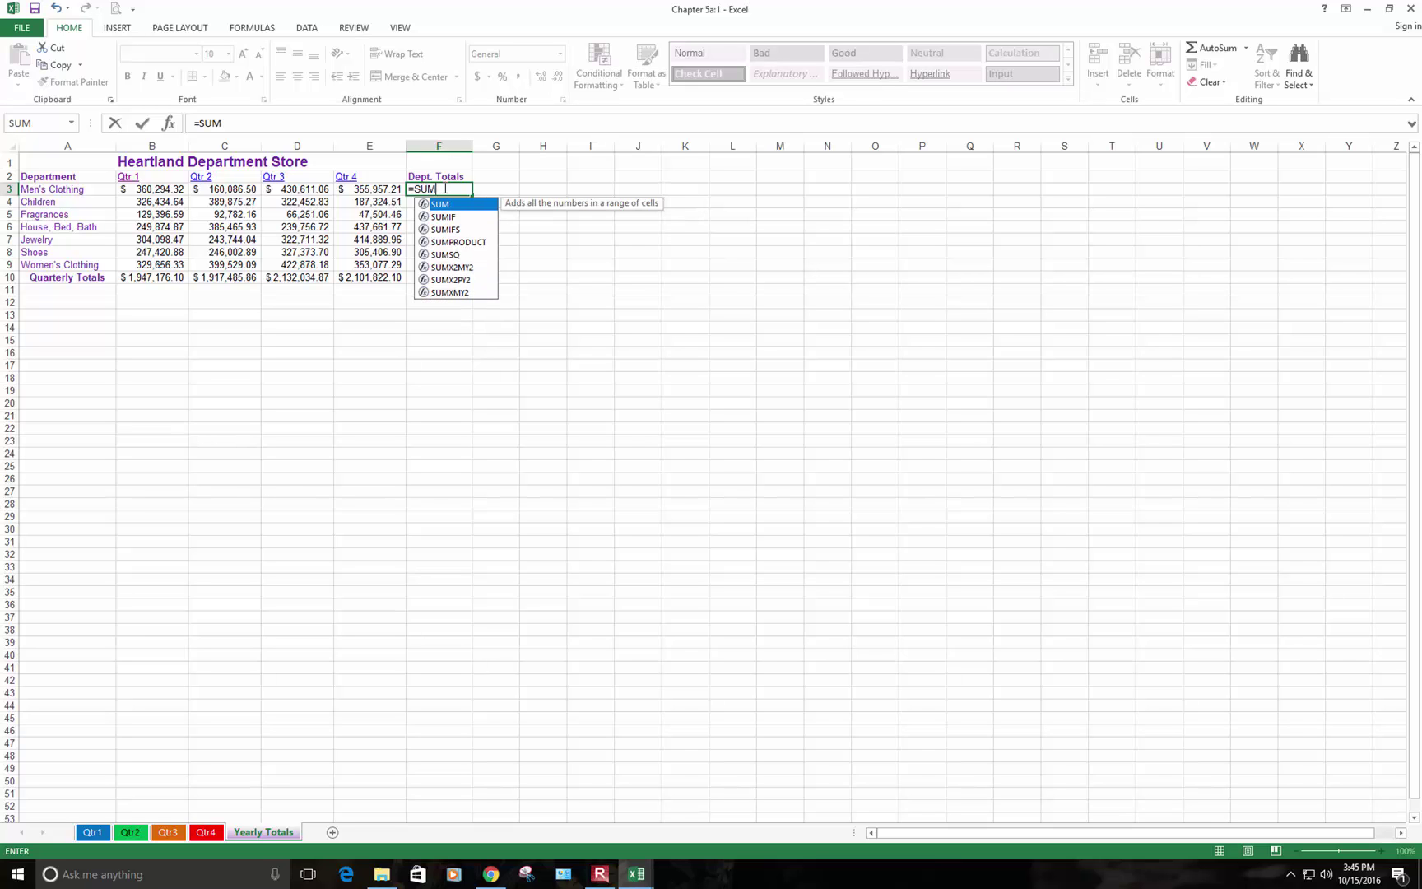
text(()
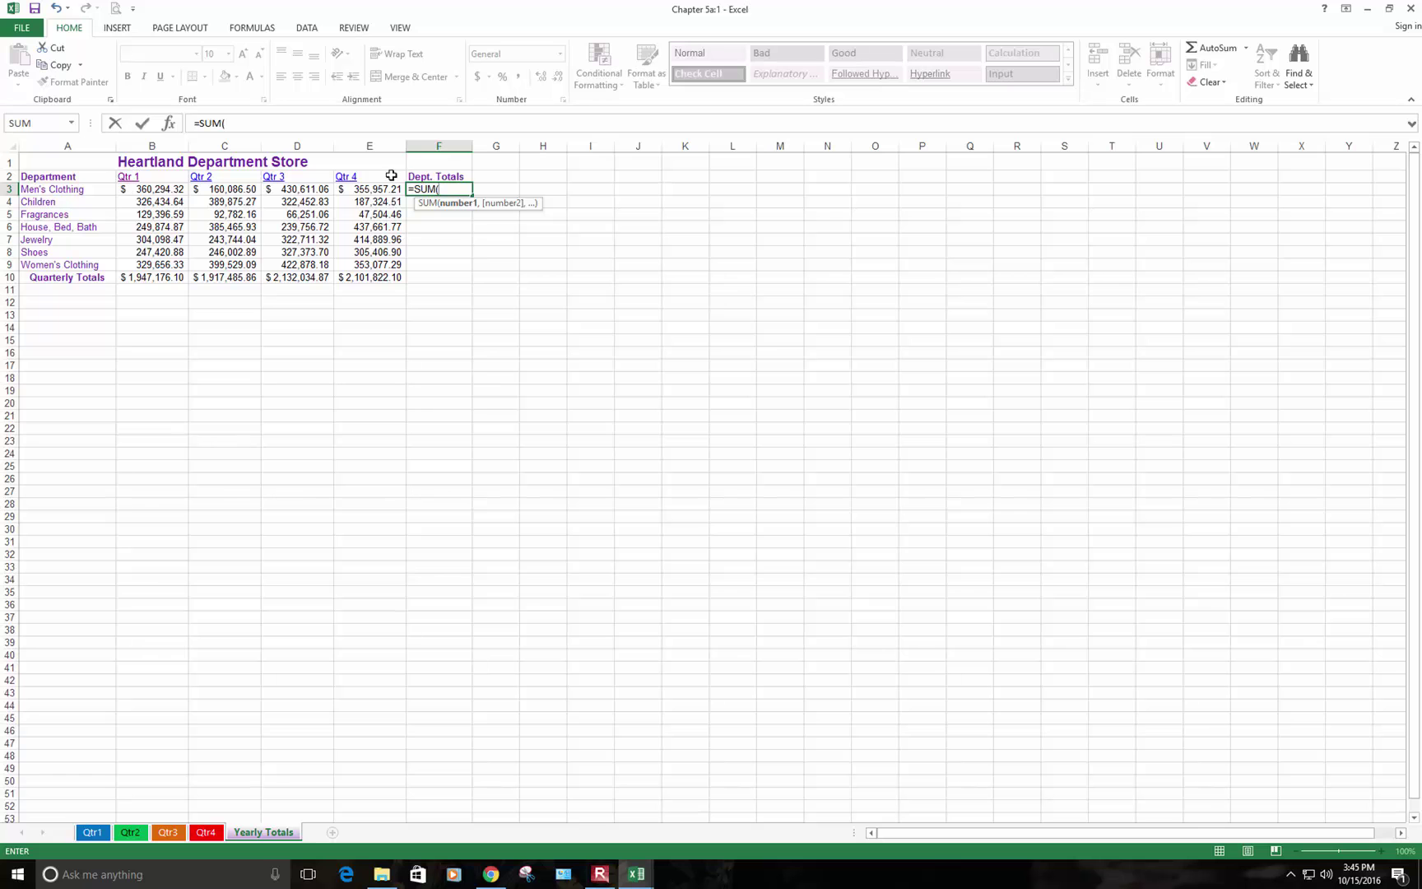
click(93, 833)
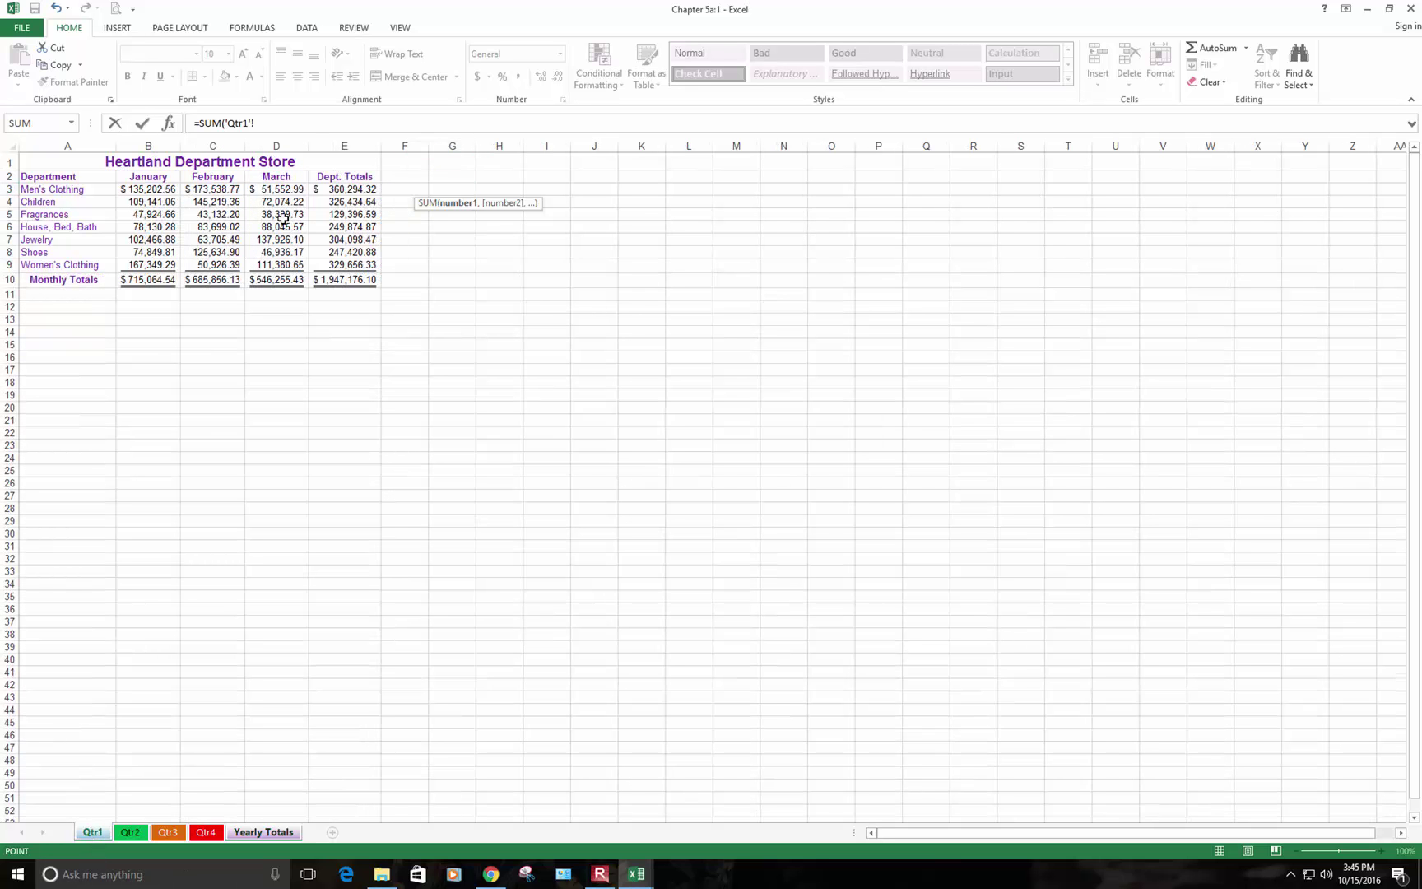
click(330, 189)
shift+click(208, 833)
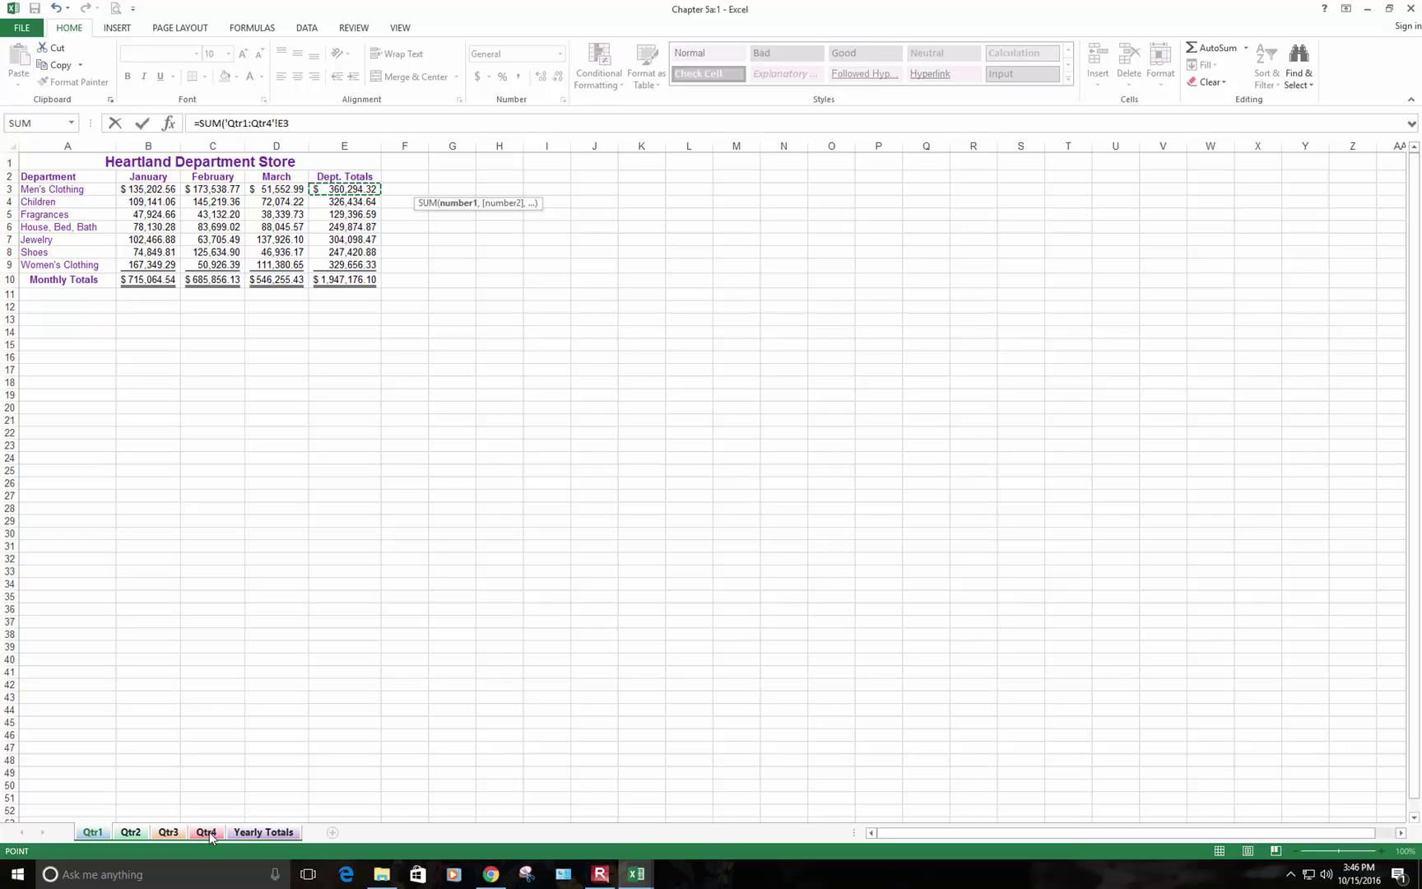
key(Return)
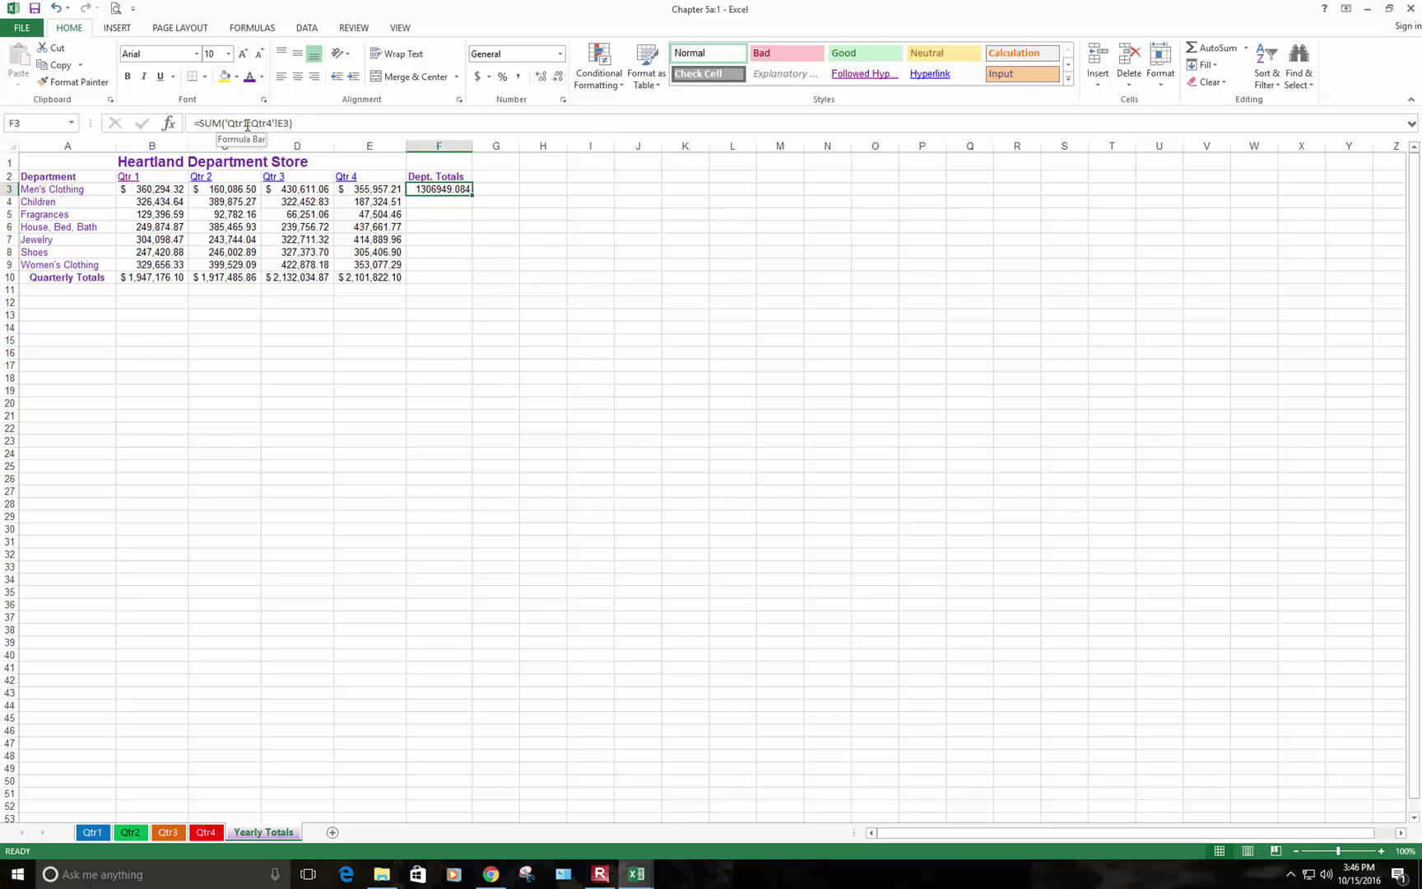
click(280, 123)
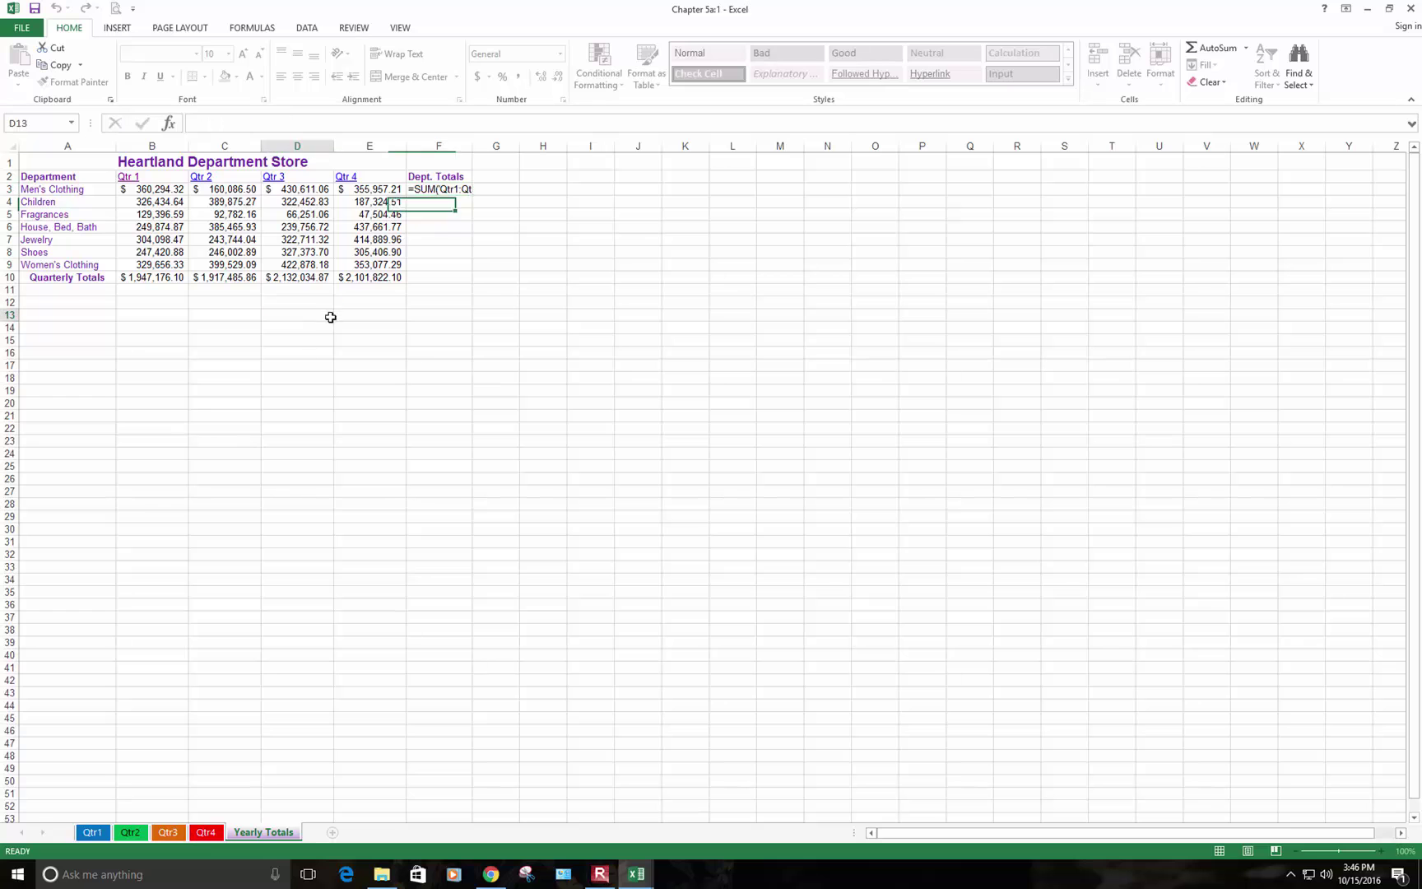
key(Return)
Fill the F3 formula down the Dept. Totals column through F10
click(438, 190)
drag(473, 196, 473, 281)
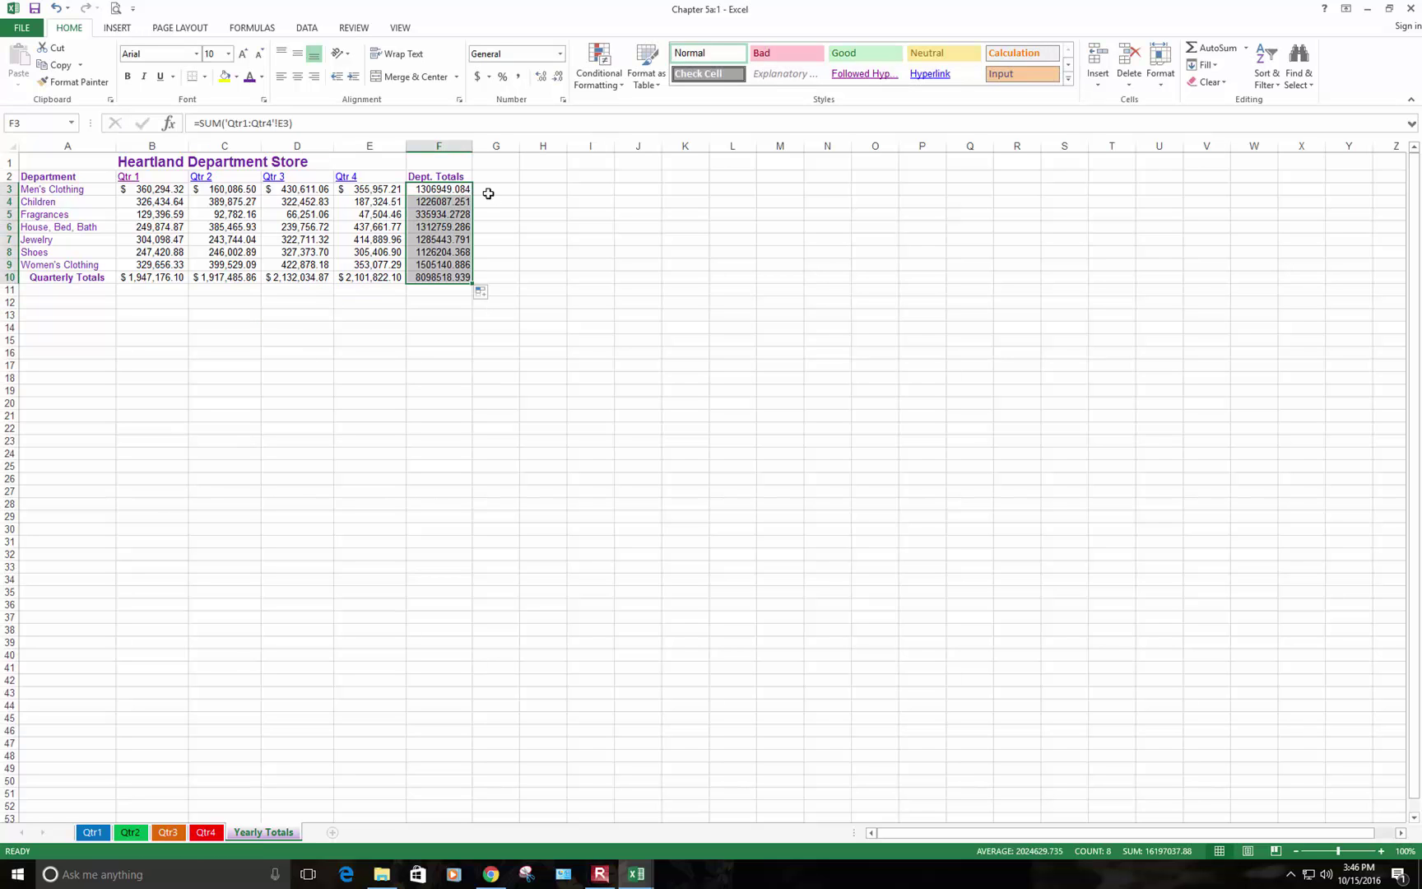
click(442, 328)
Apply the Accounting number format with dollar signs to the Men's Clothing total in F3 and the overall total in F10
click(442, 195)
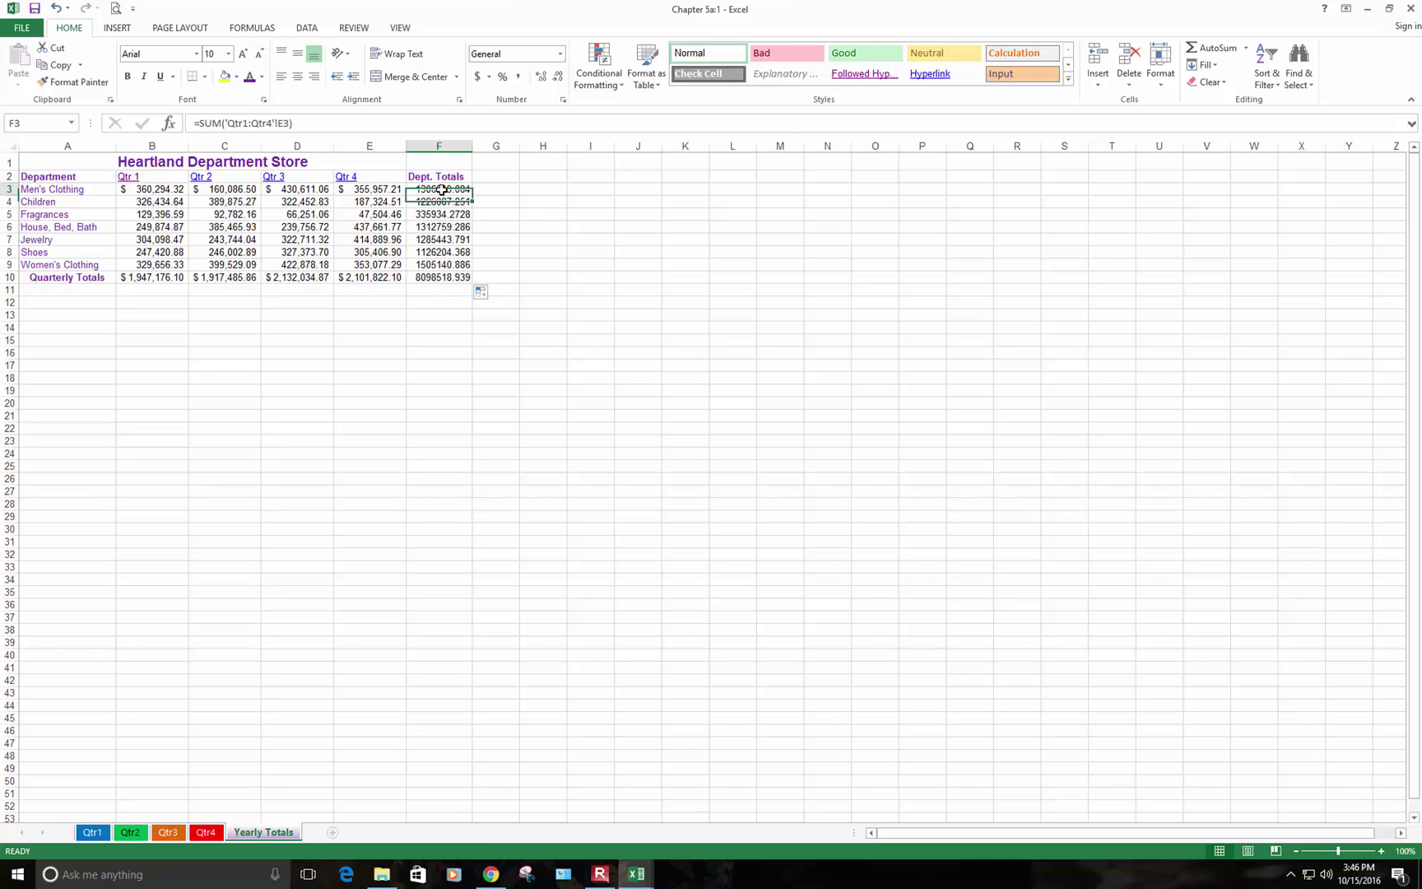
click(478, 77)
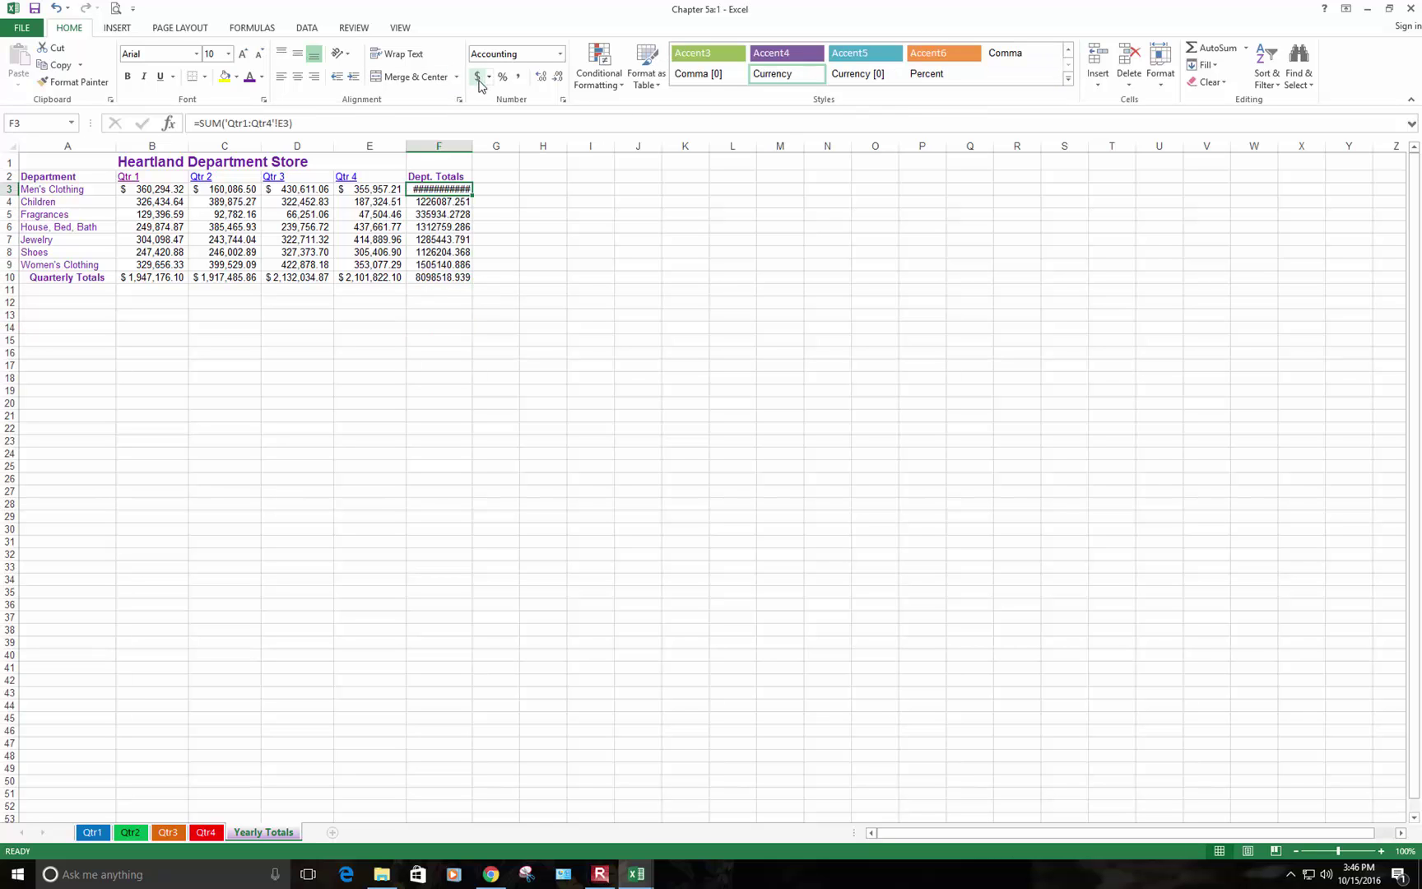
click(437, 277)
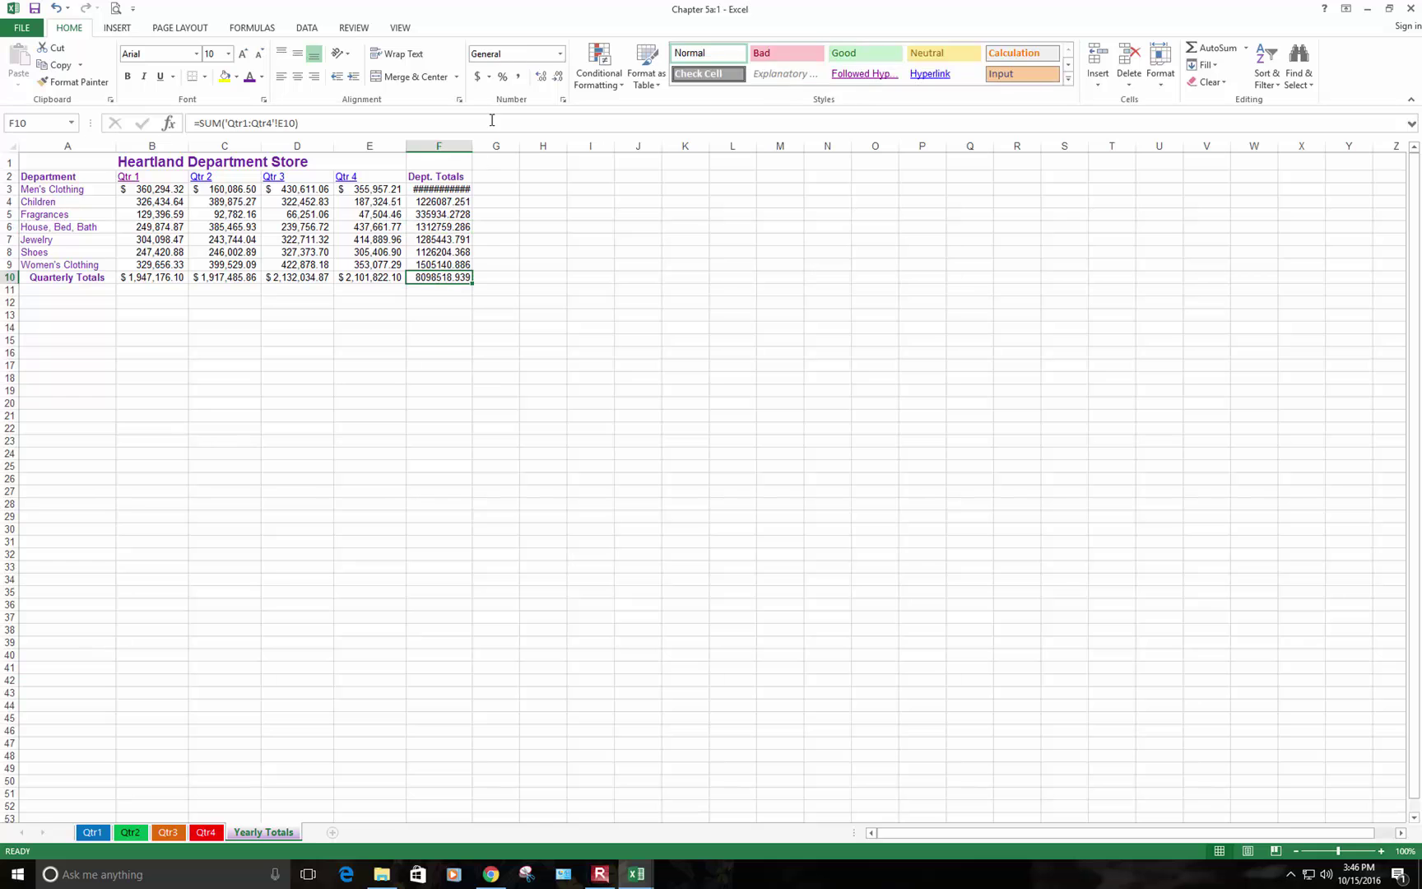
click(478, 77)
Apply the Comma number style to the department totals in F4:F9
click(419, 239)
drag(422, 201, 434, 265)
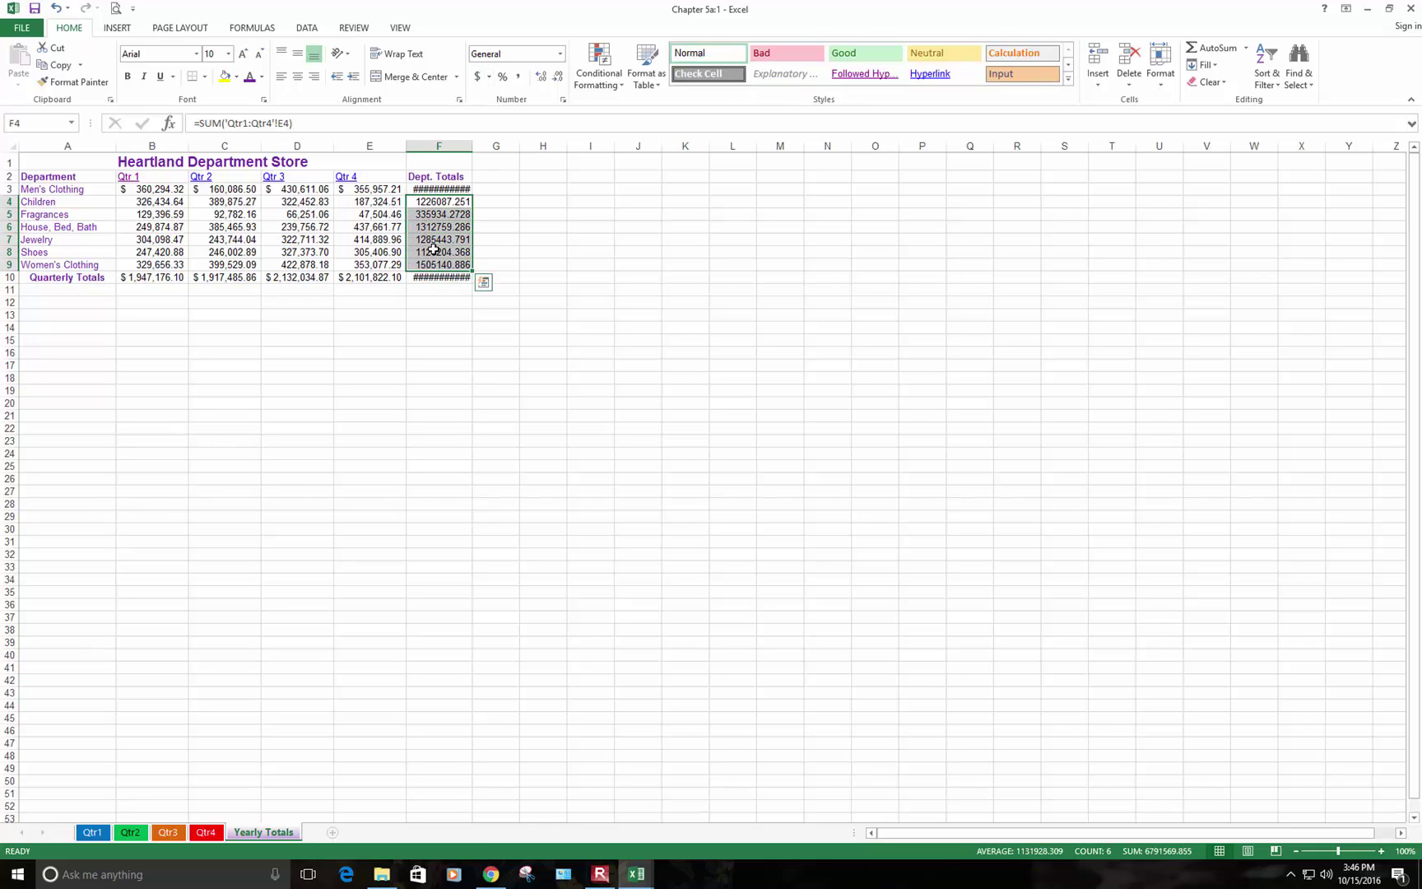
click(518, 76)
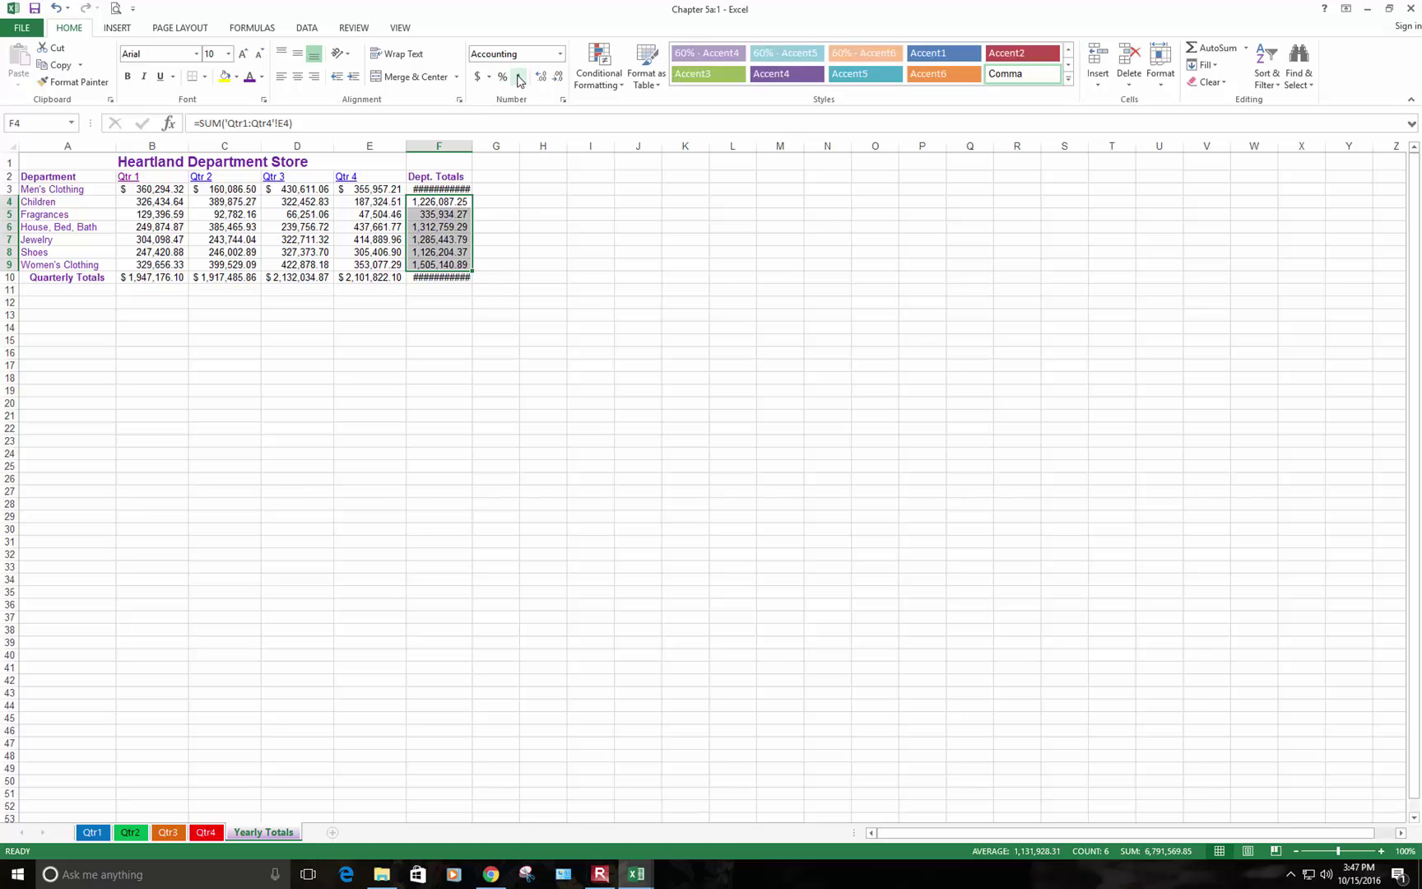
click(441, 378)
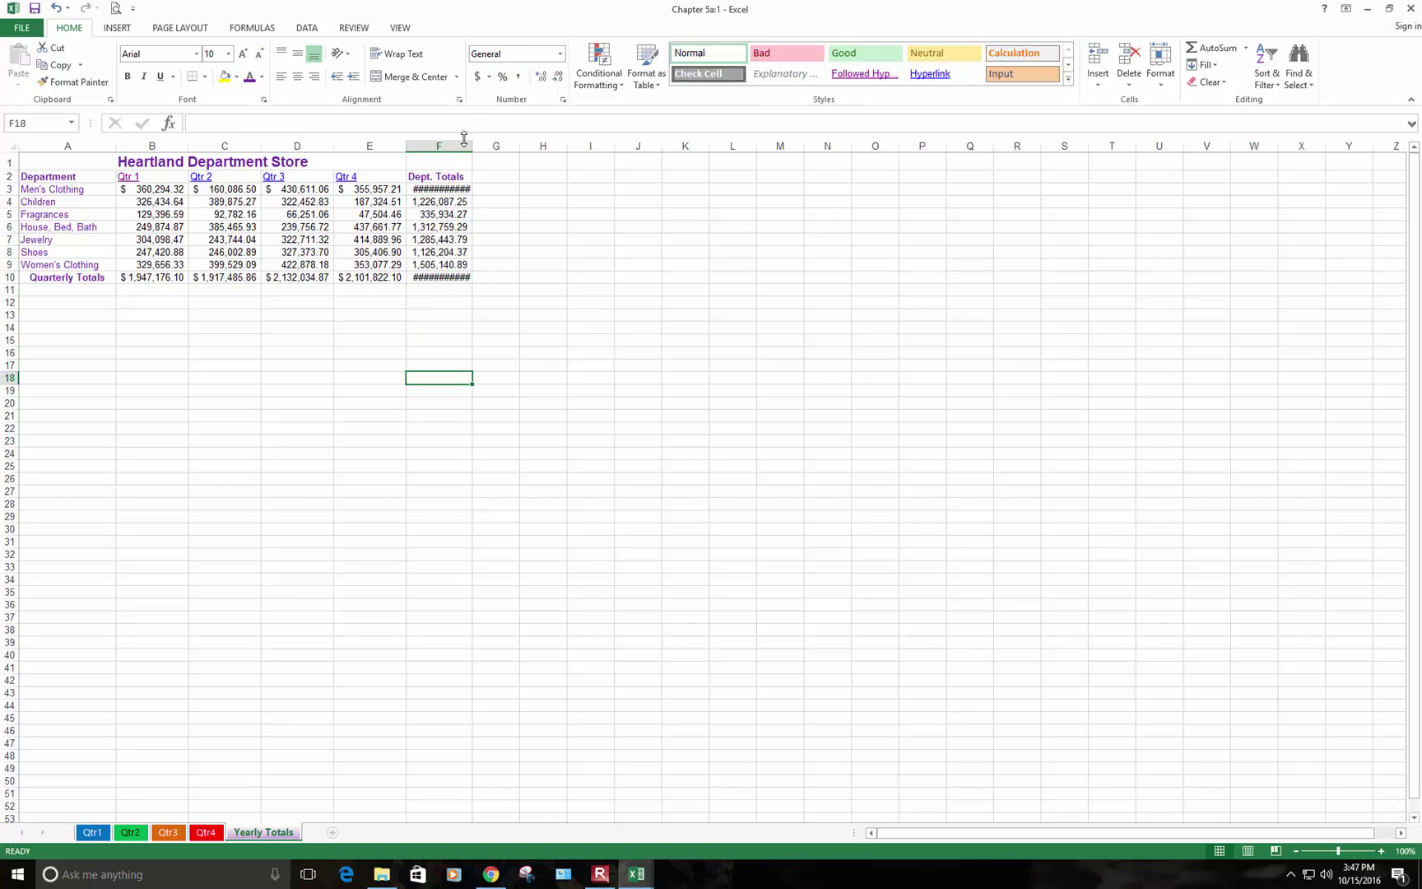
Widen column F to fit its contents
drag(472, 146, 473, 147)
double_click(471, 146)
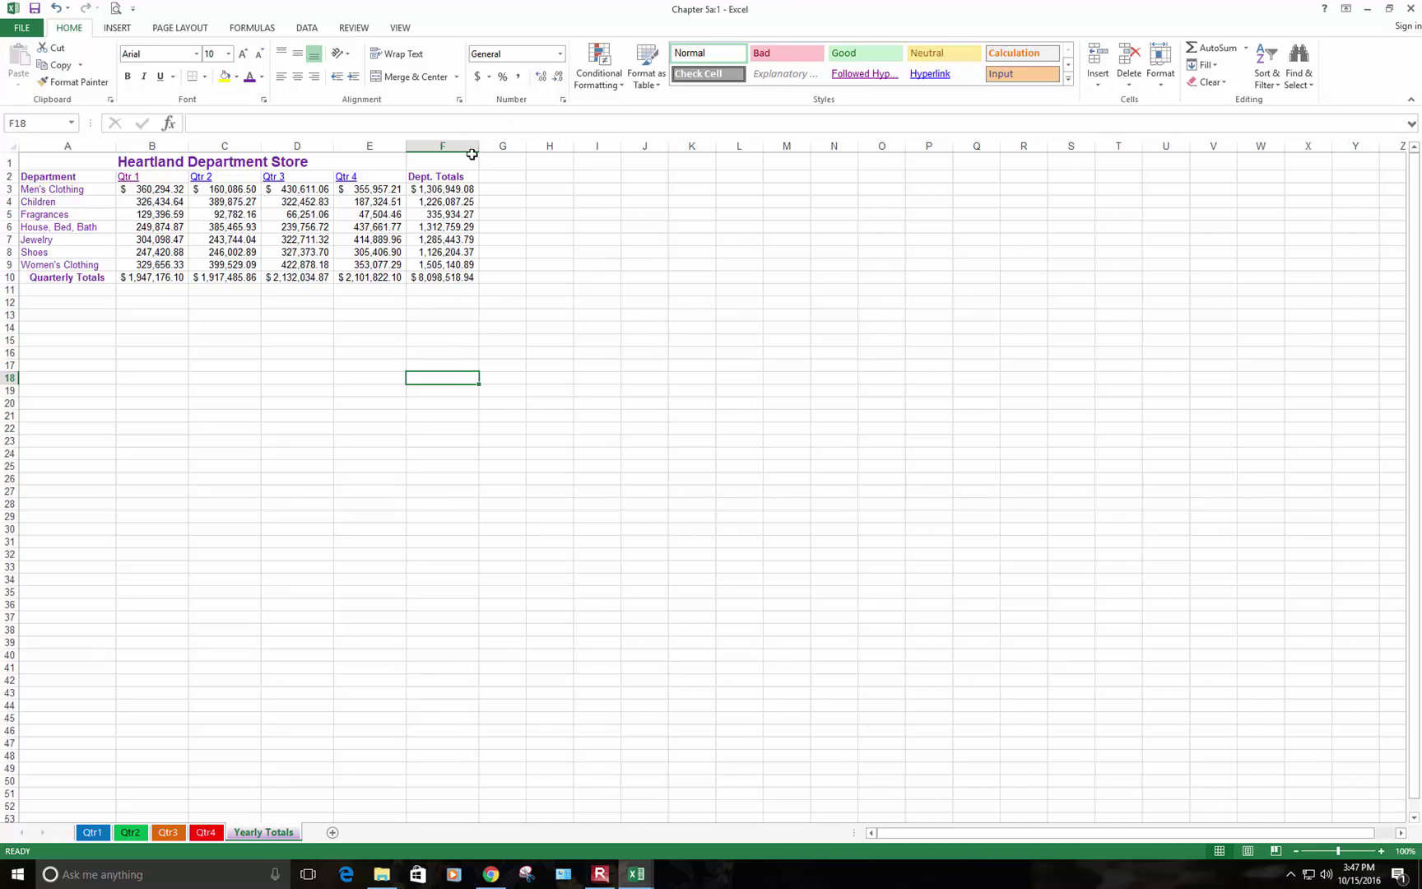
click(360, 443)
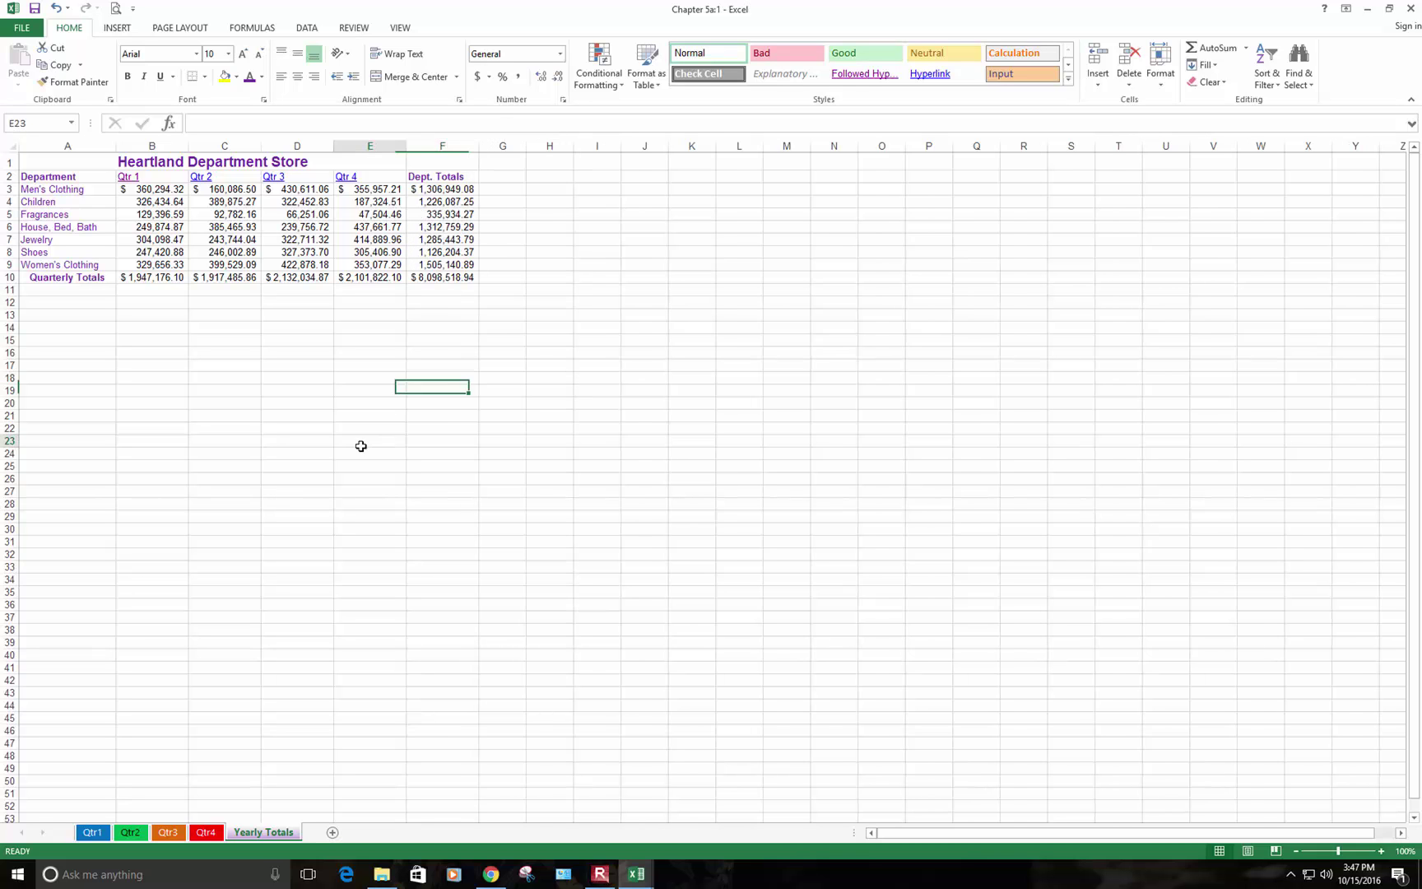
Examine the quarter link formulas in the department rows and the 3-D sum formula in the House, Bed, Bath total
click(421, 226)
click(388, 249)
click(349, 226)
click(296, 225)
click(214, 228)
click(159, 237)
click(161, 215)
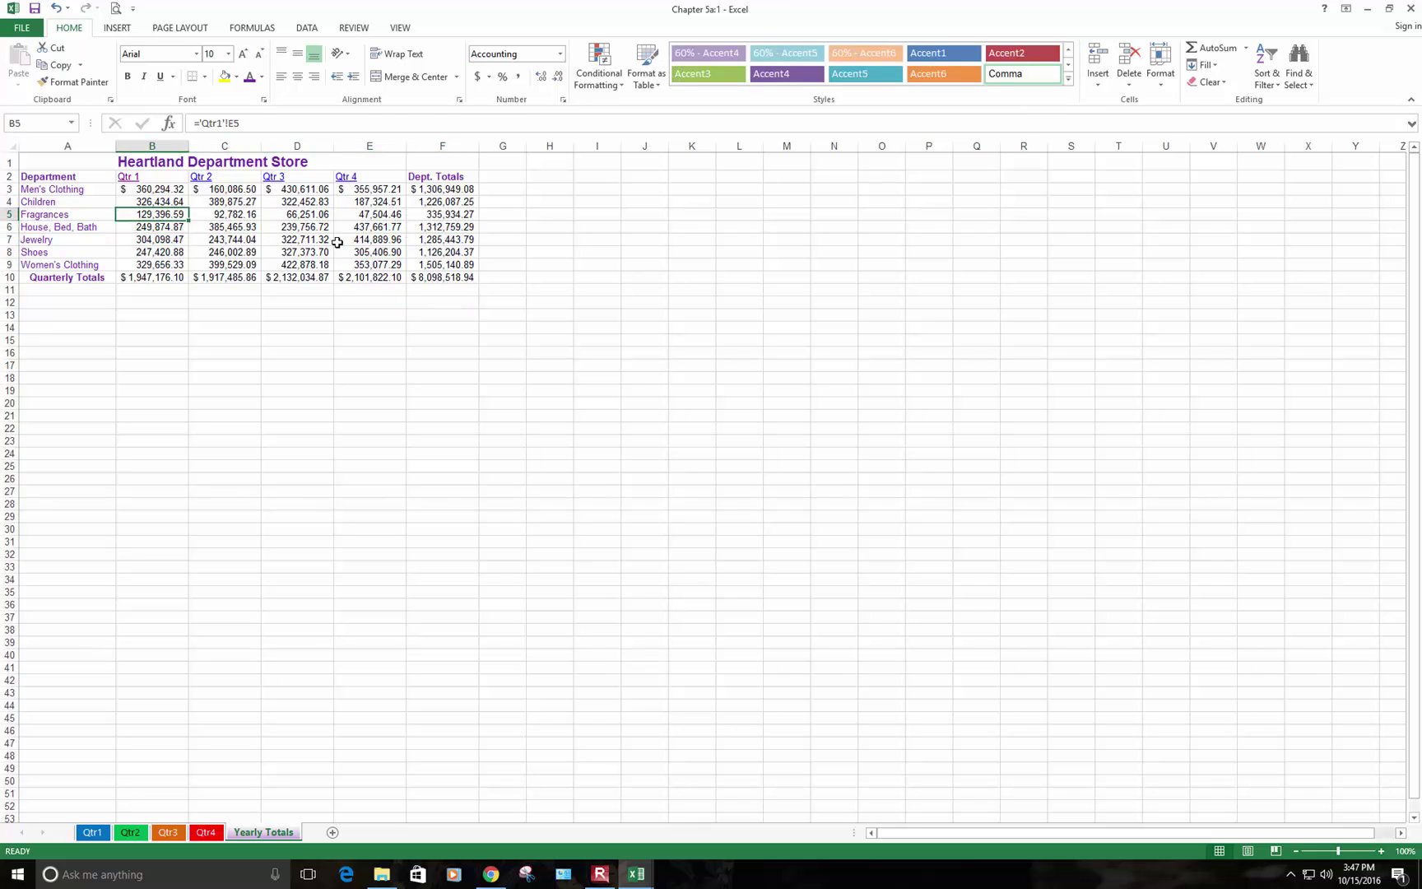
click(421, 227)
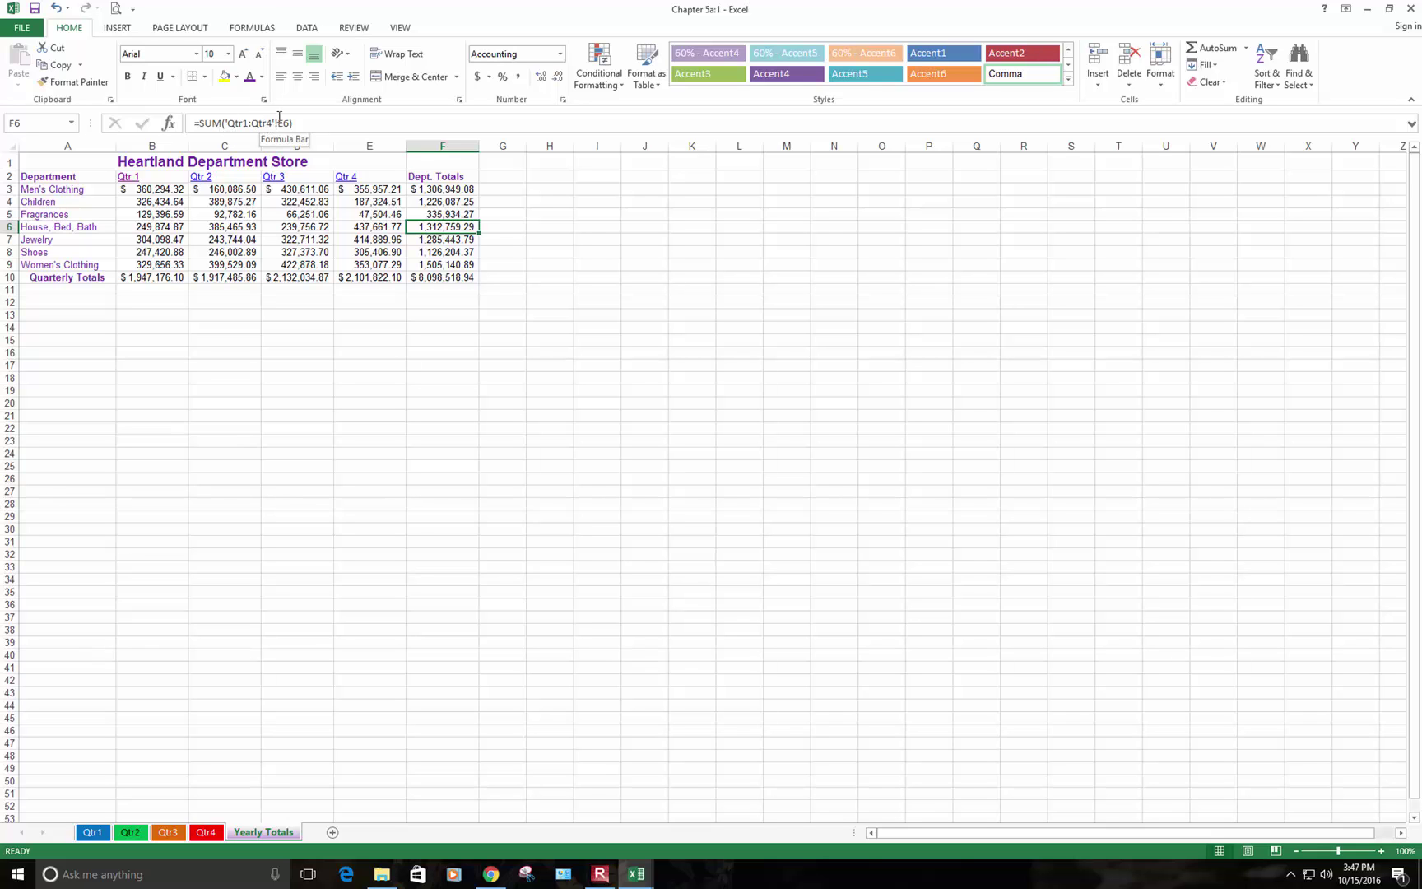
click(398, 352)
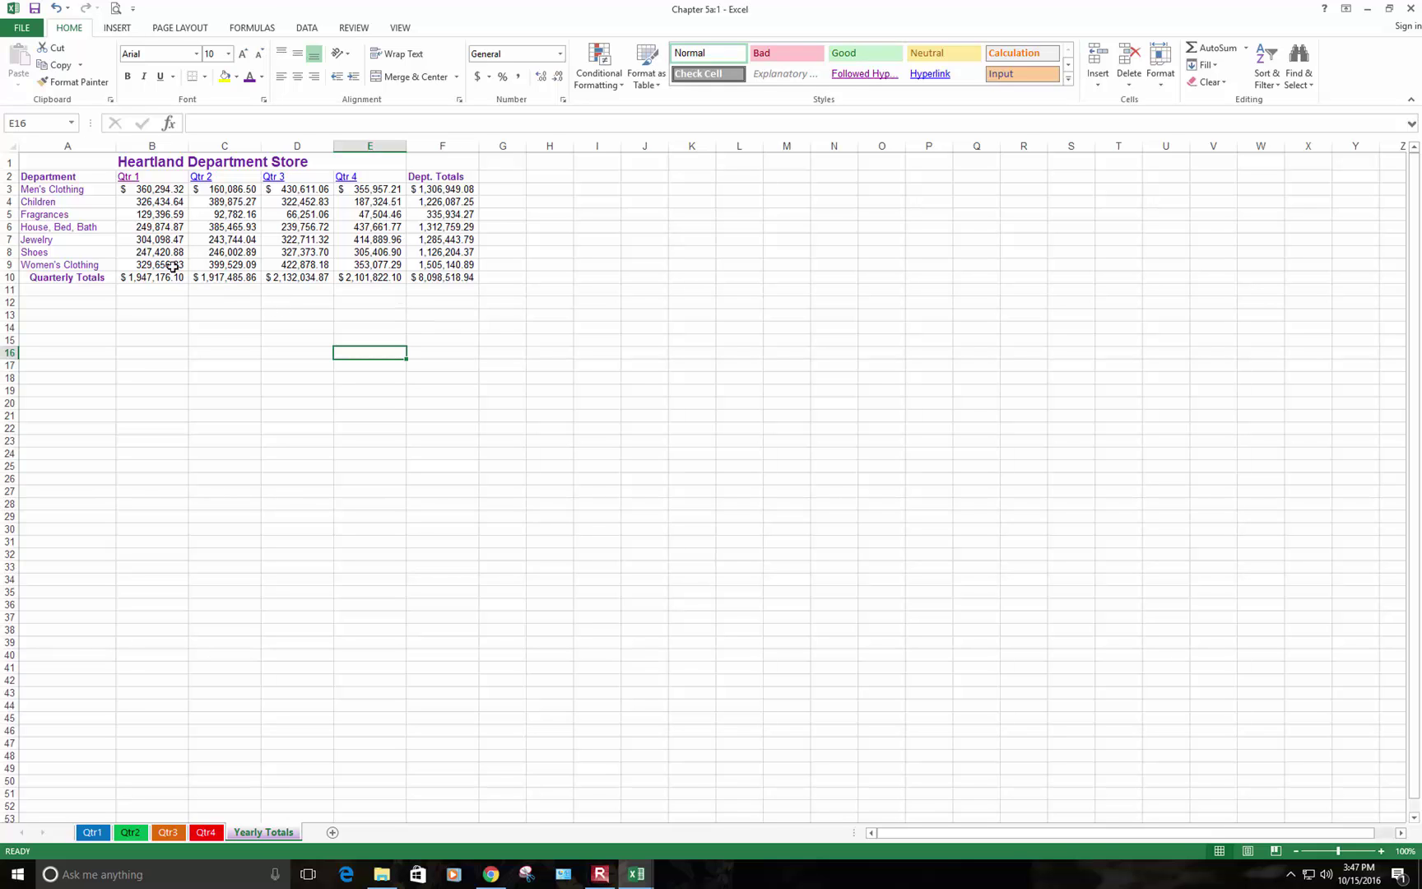
Apply a single underline to the Women's Clothing figures in B9:F9
click(138, 261)
drag(138, 261, 444, 265)
click(160, 76)
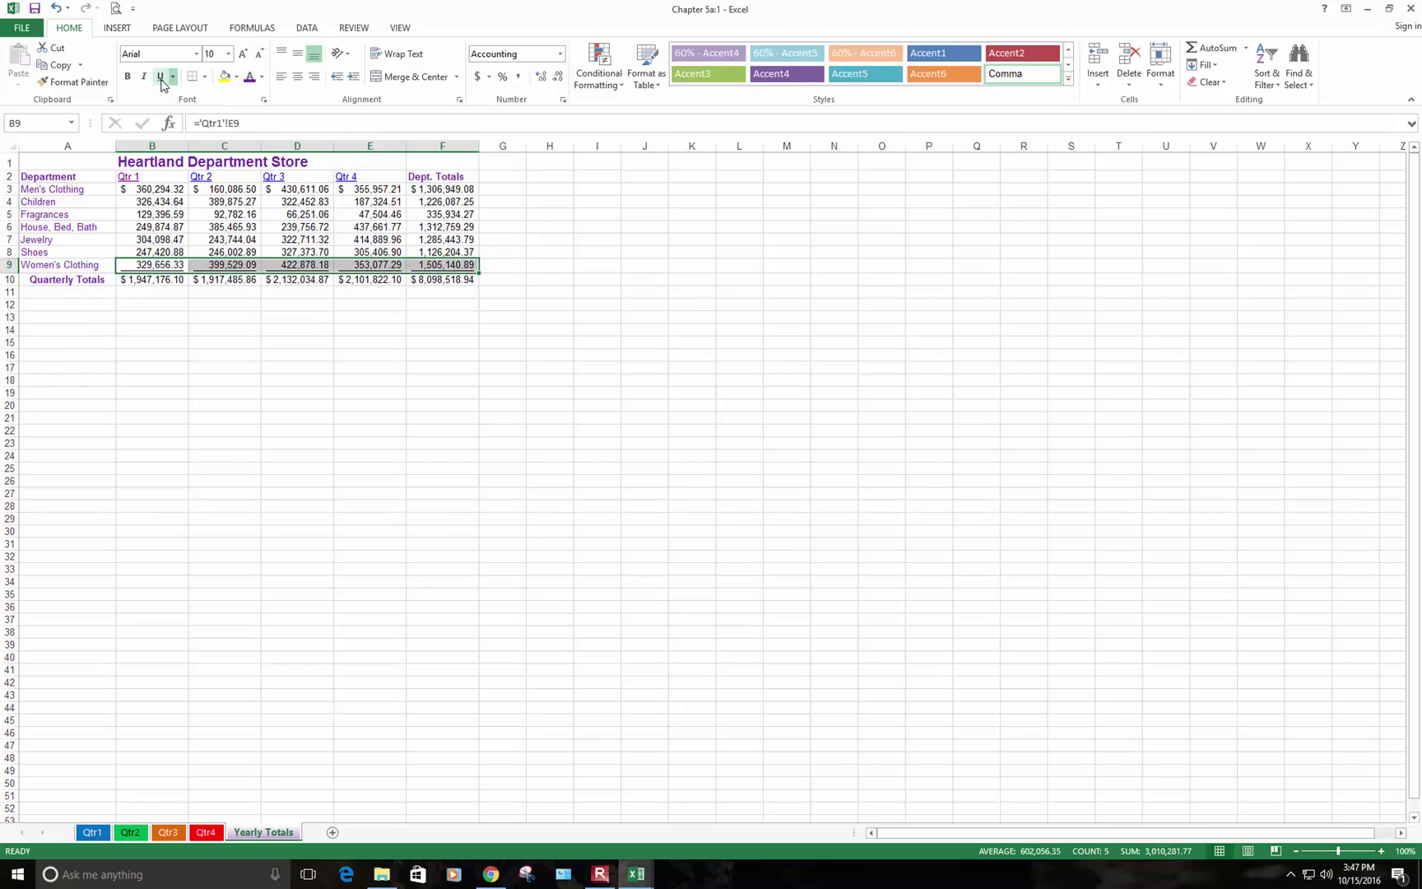
click(151, 326)
Apply a double underline to the Quarterly Totals figures in B10:F10
drag(152, 280, 449, 281)
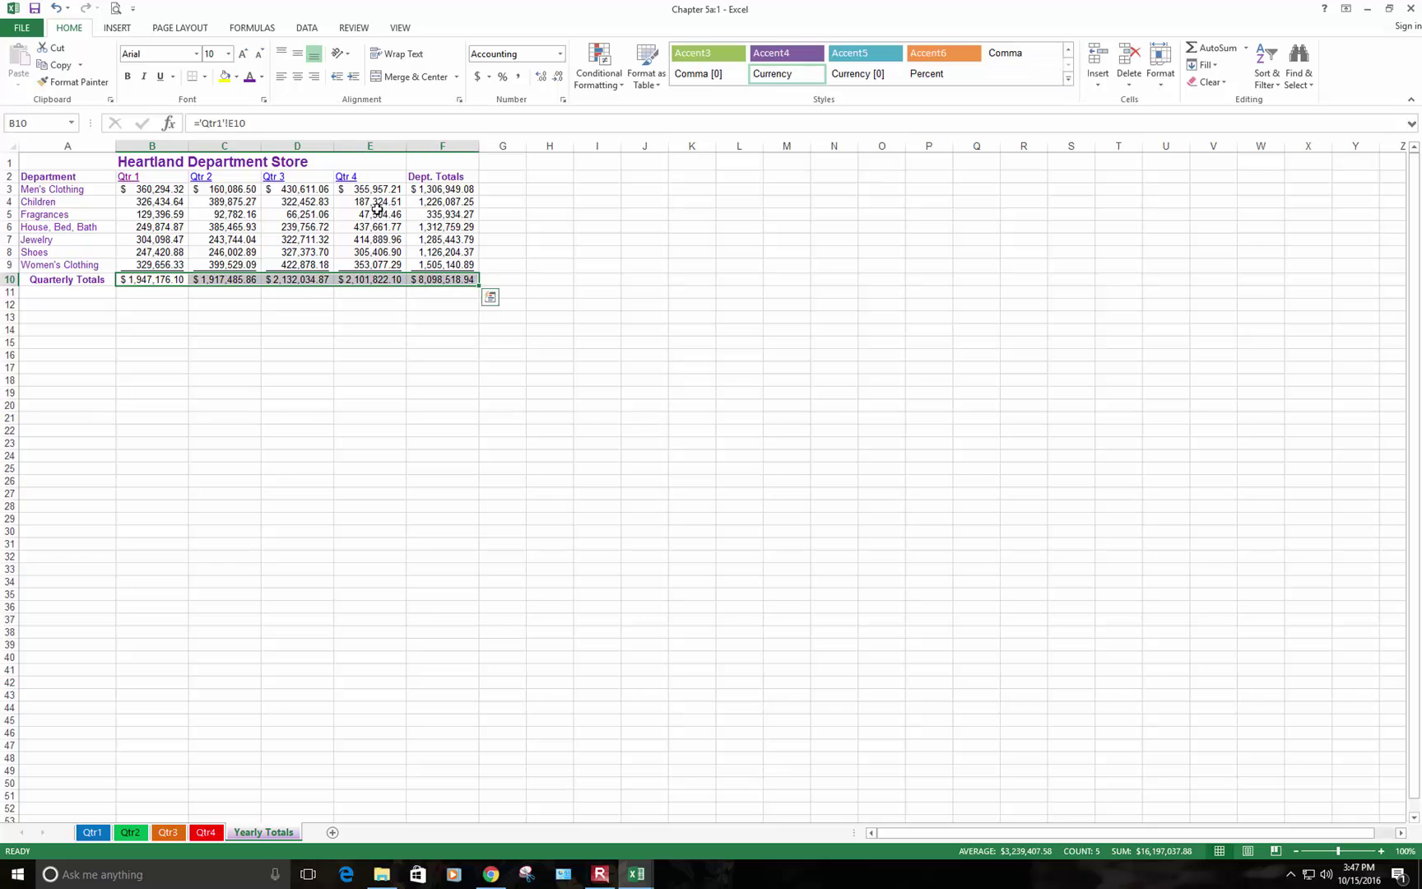
click(172, 78)
click(201, 113)
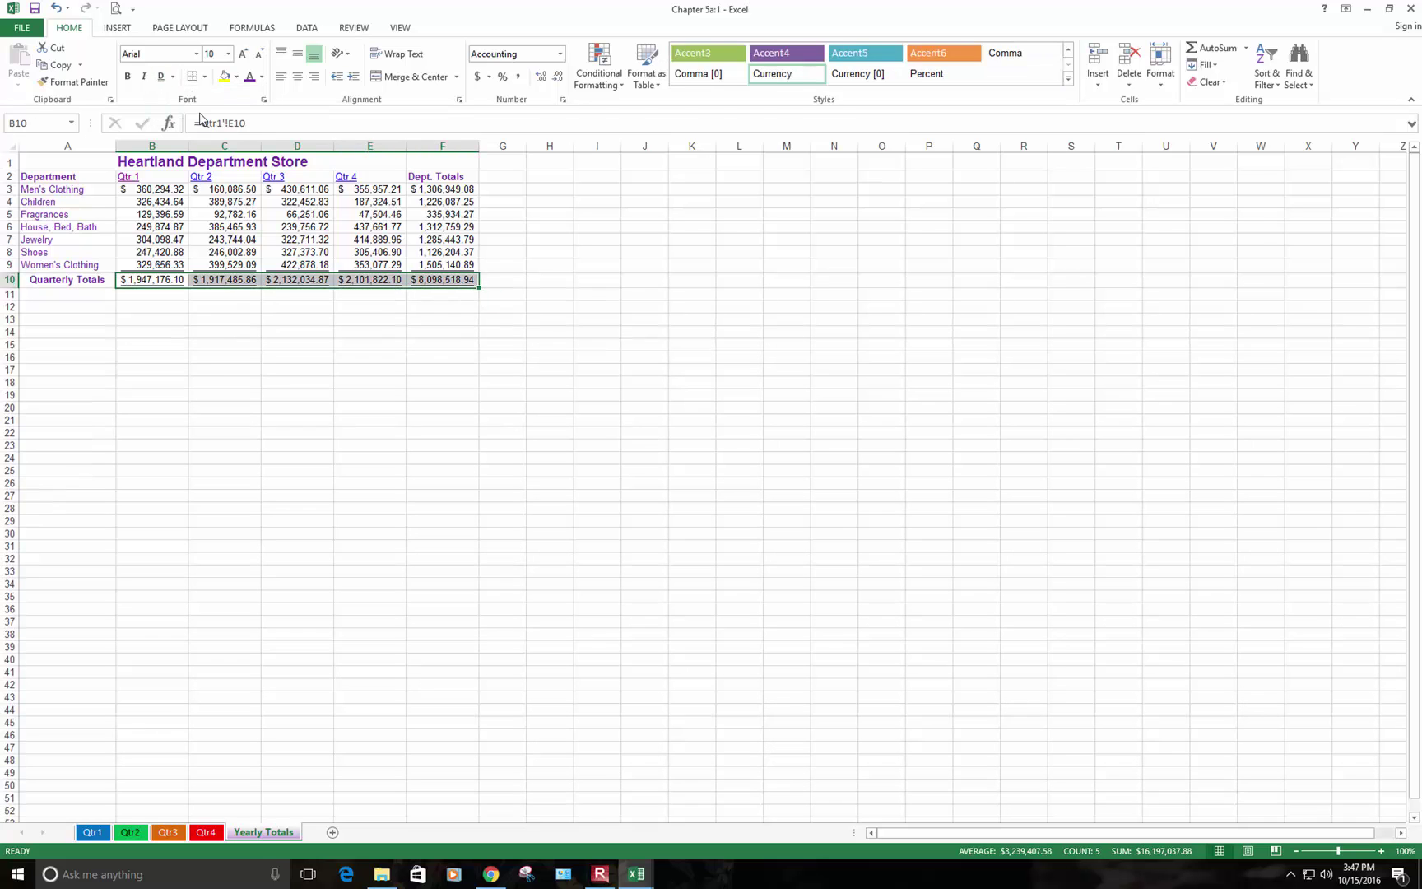
click(219, 373)
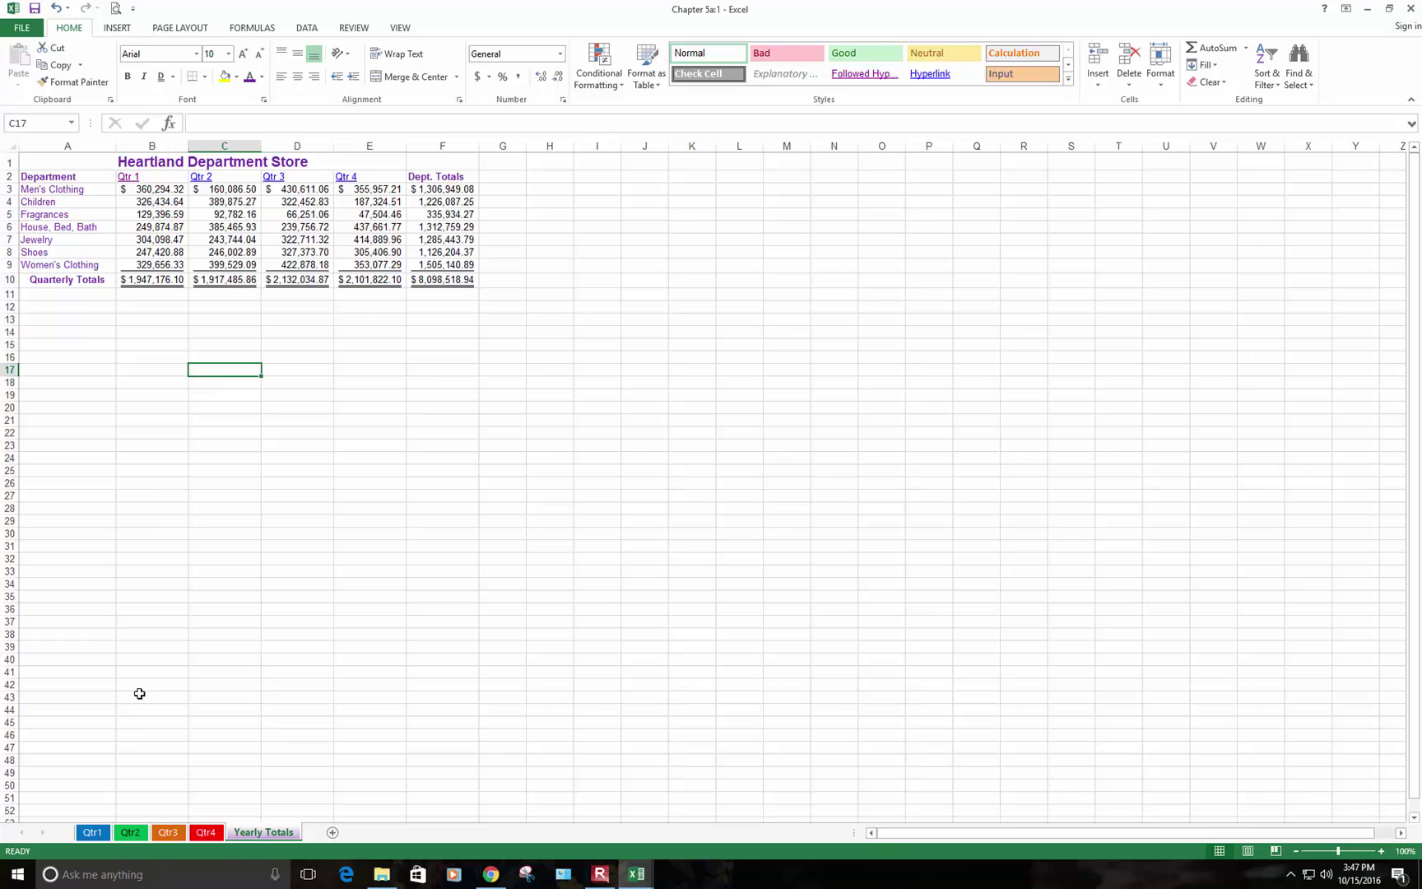
Look through the Qtr1, Qtr2, Qtr3 and Qtr4 sheets and return to the Yearly Totals sheet
click(93, 833)
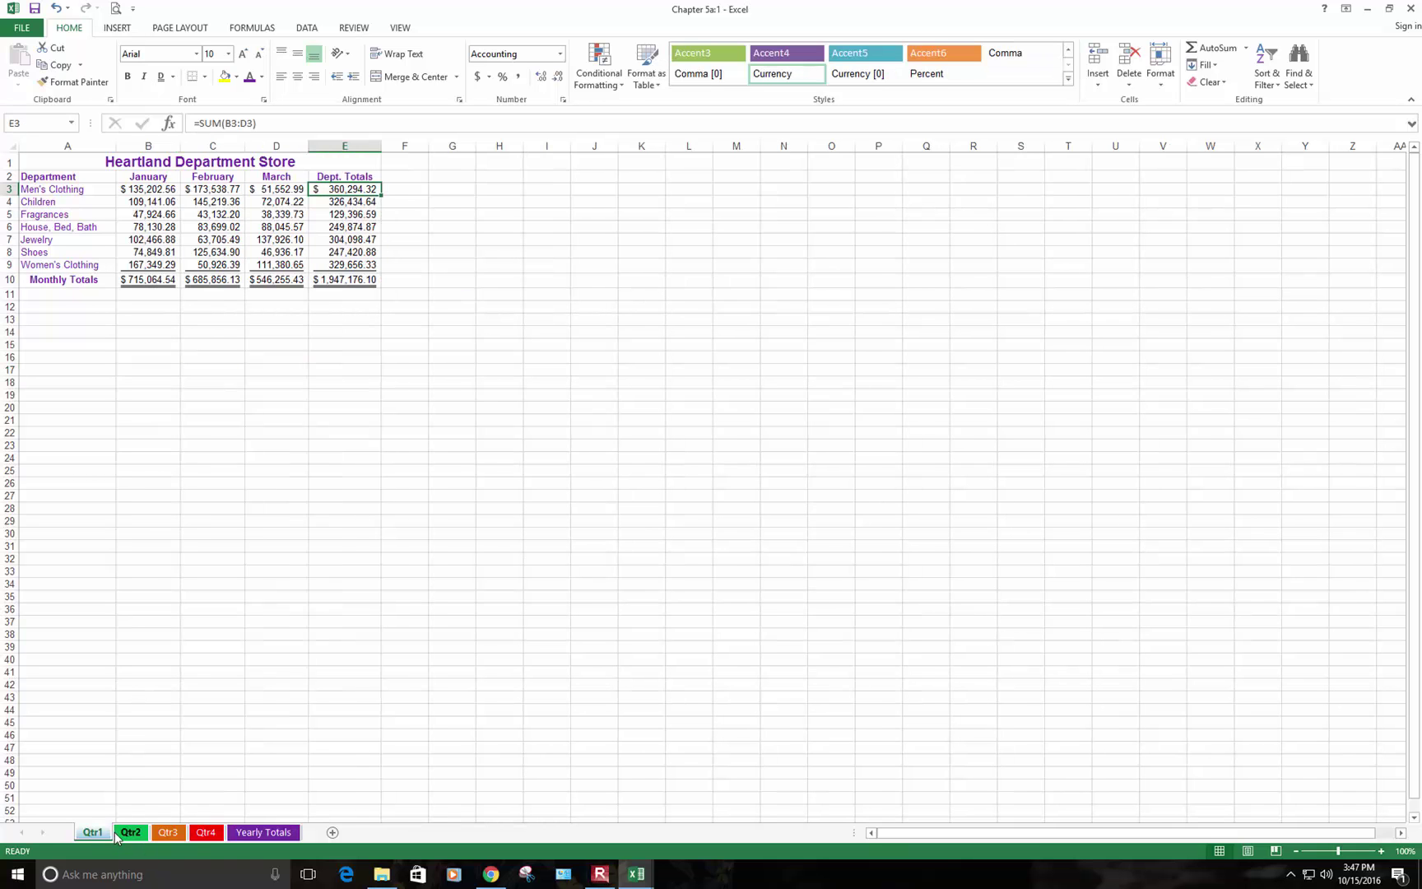
click(130, 832)
click(170, 835)
click(205, 833)
click(253, 832)
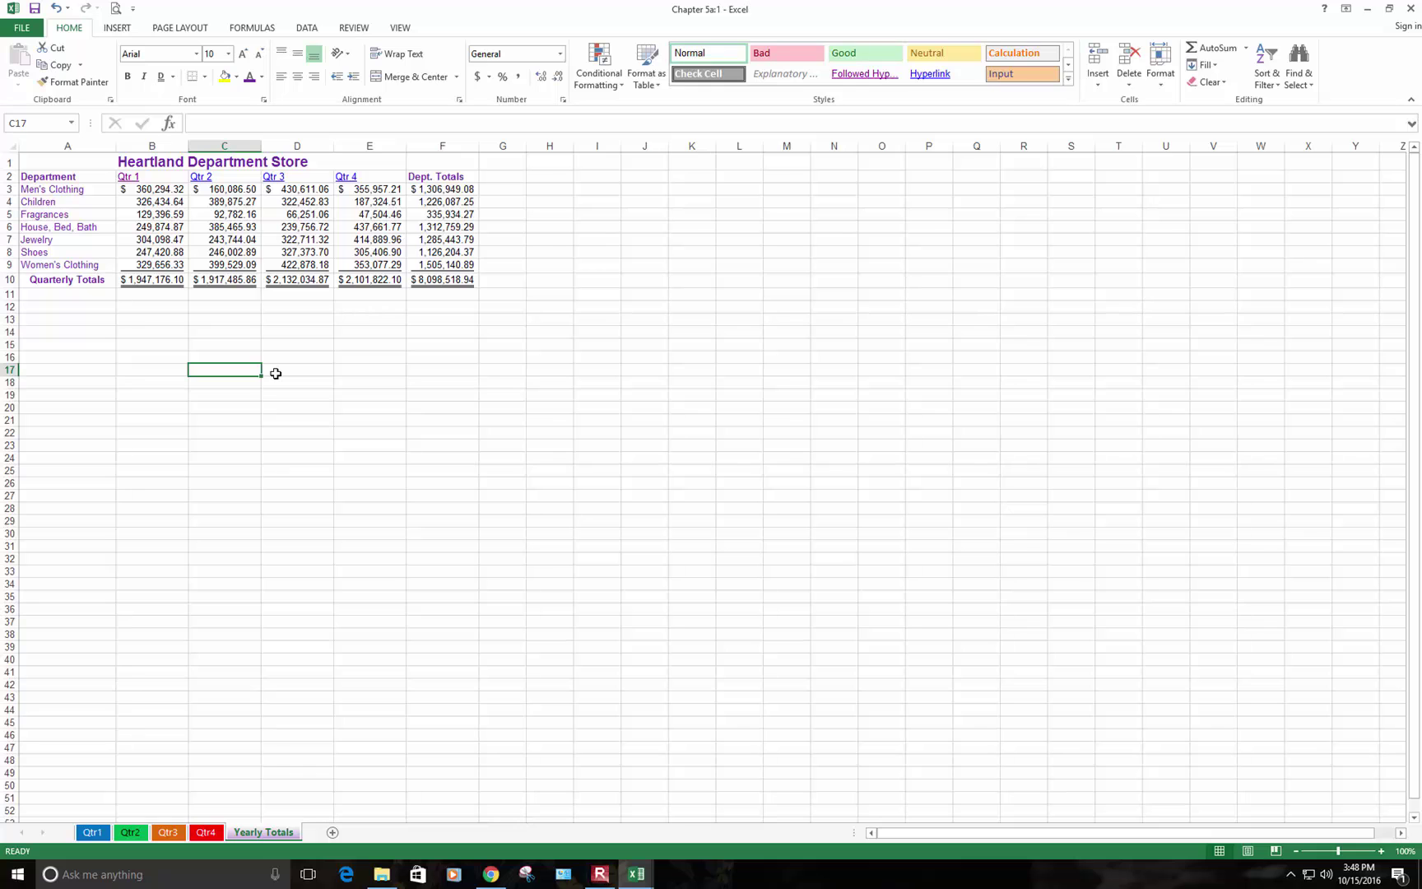
Examine the Qtr 3 and Qtr 4 link formulas and the 3-D sum formula in the Jewelry total
click(311, 241)
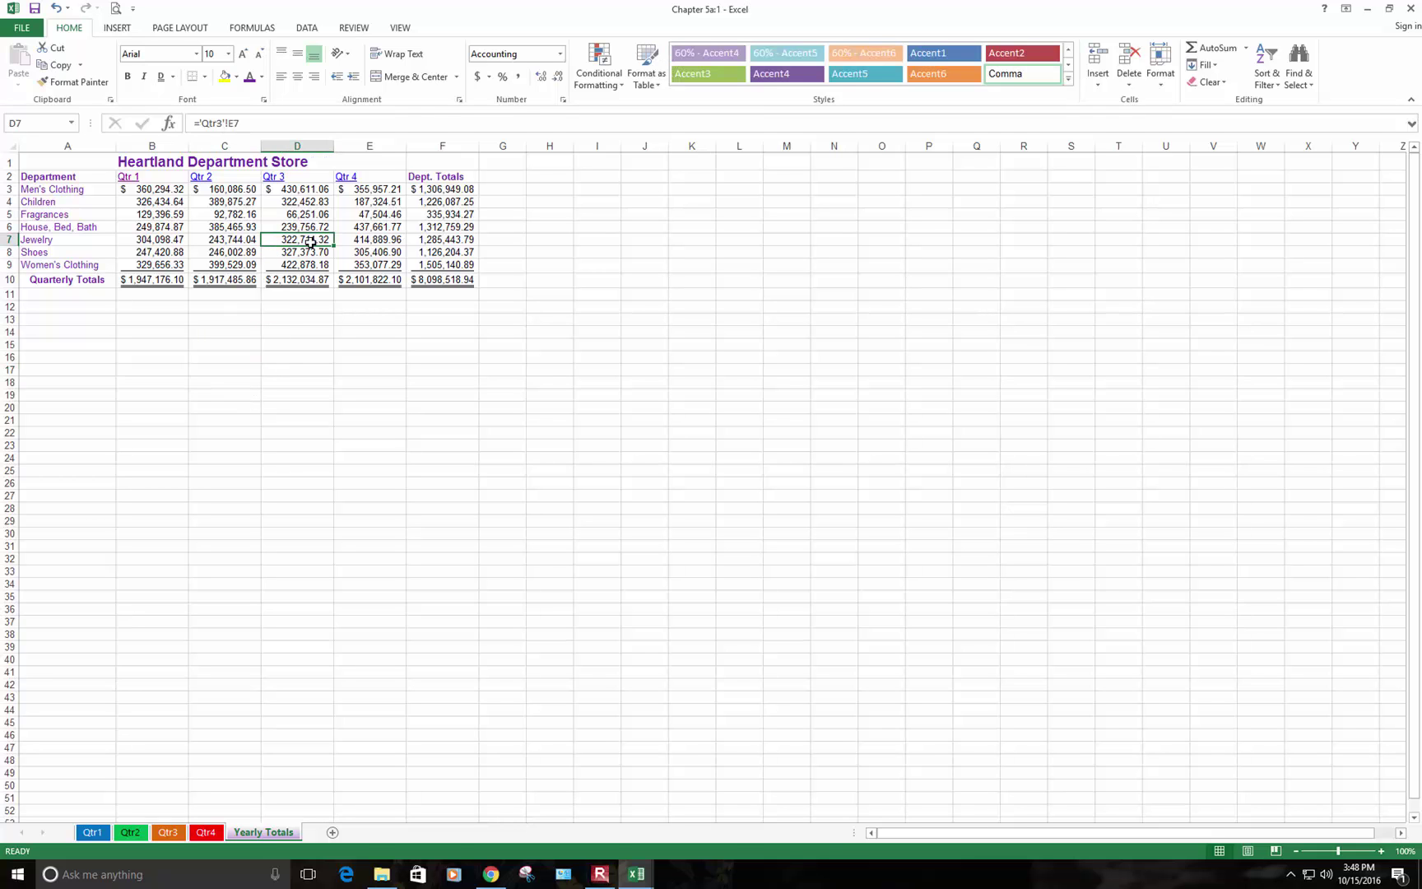
click(380, 228)
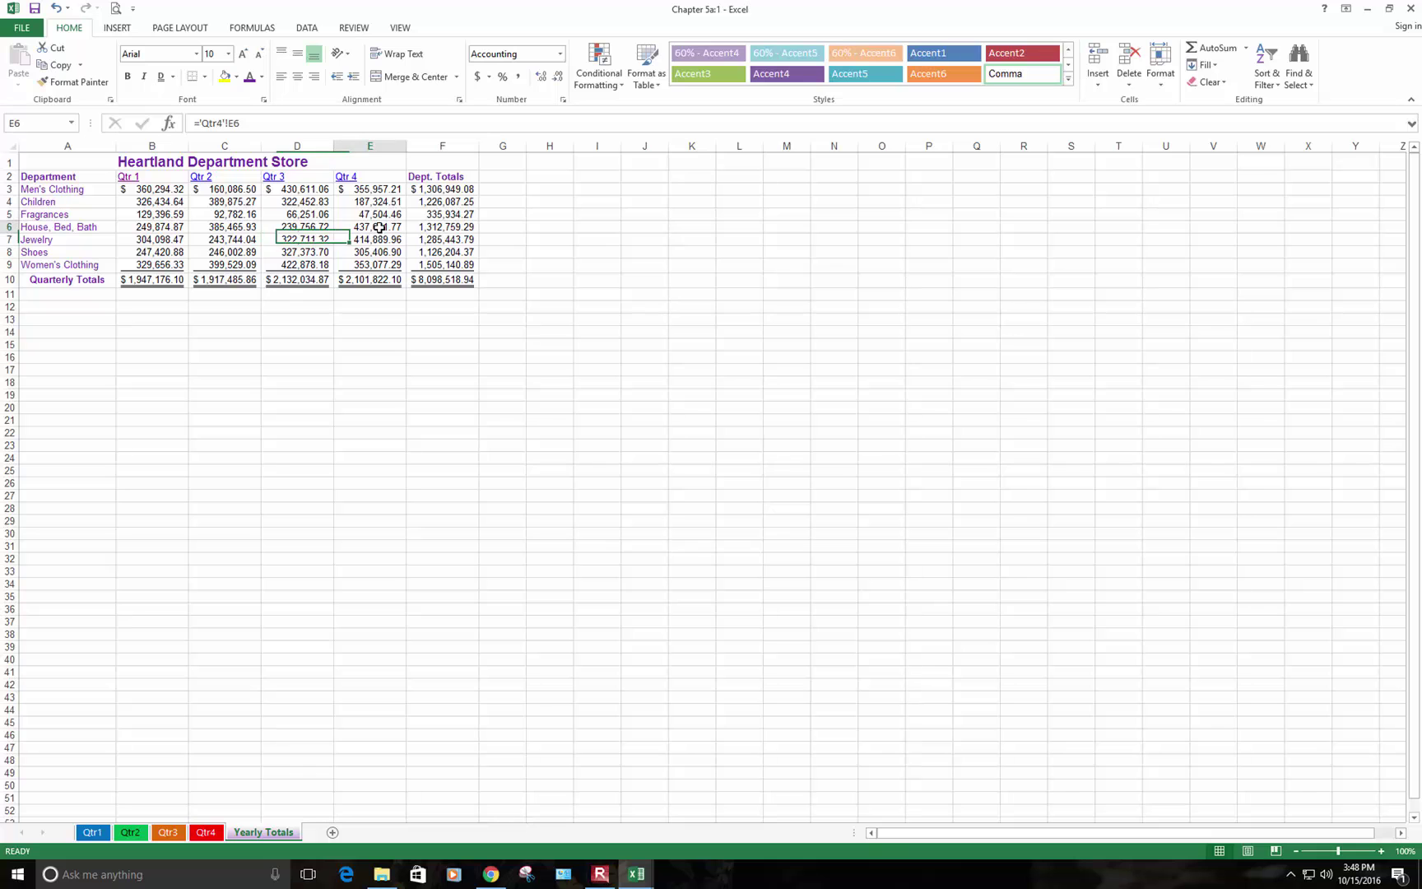
click(306, 230)
click(372, 244)
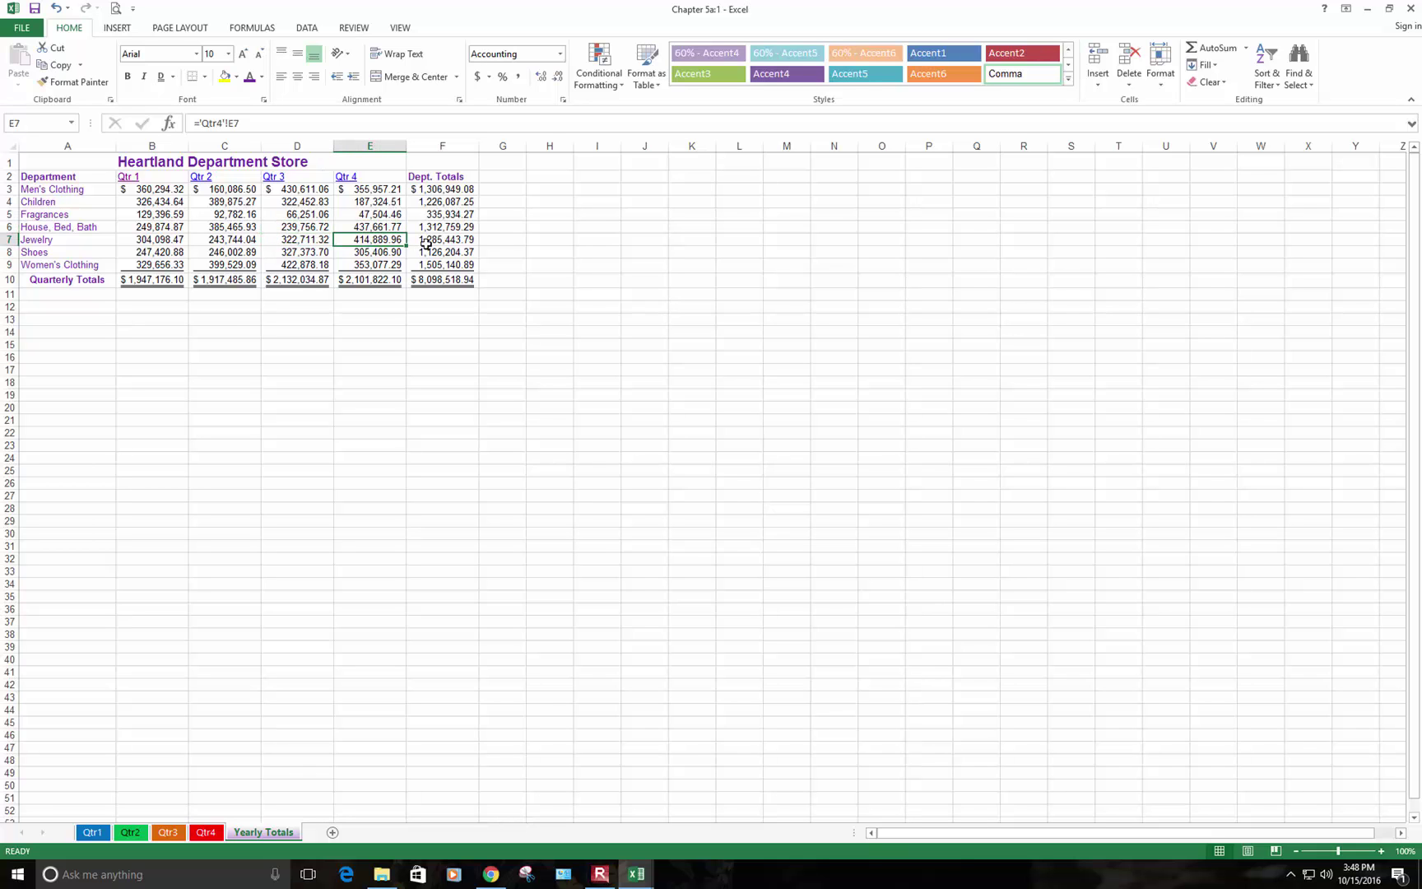
click(427, 244)
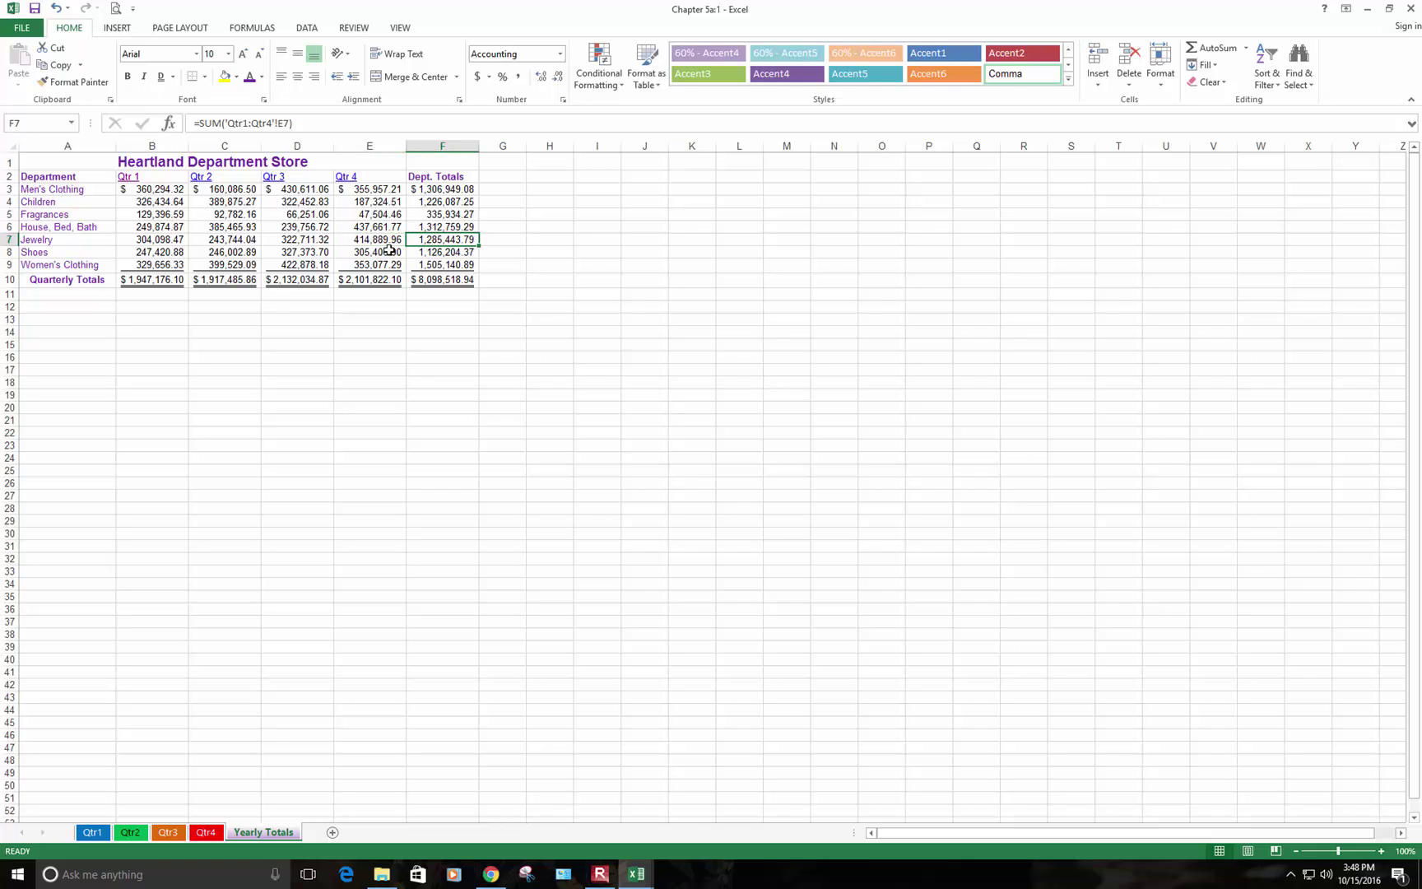
View the Qtr2 and Qtr4 sheets and deselect the Dept. Totals range on Qtr4
click(130, 833)
click(206, 833)
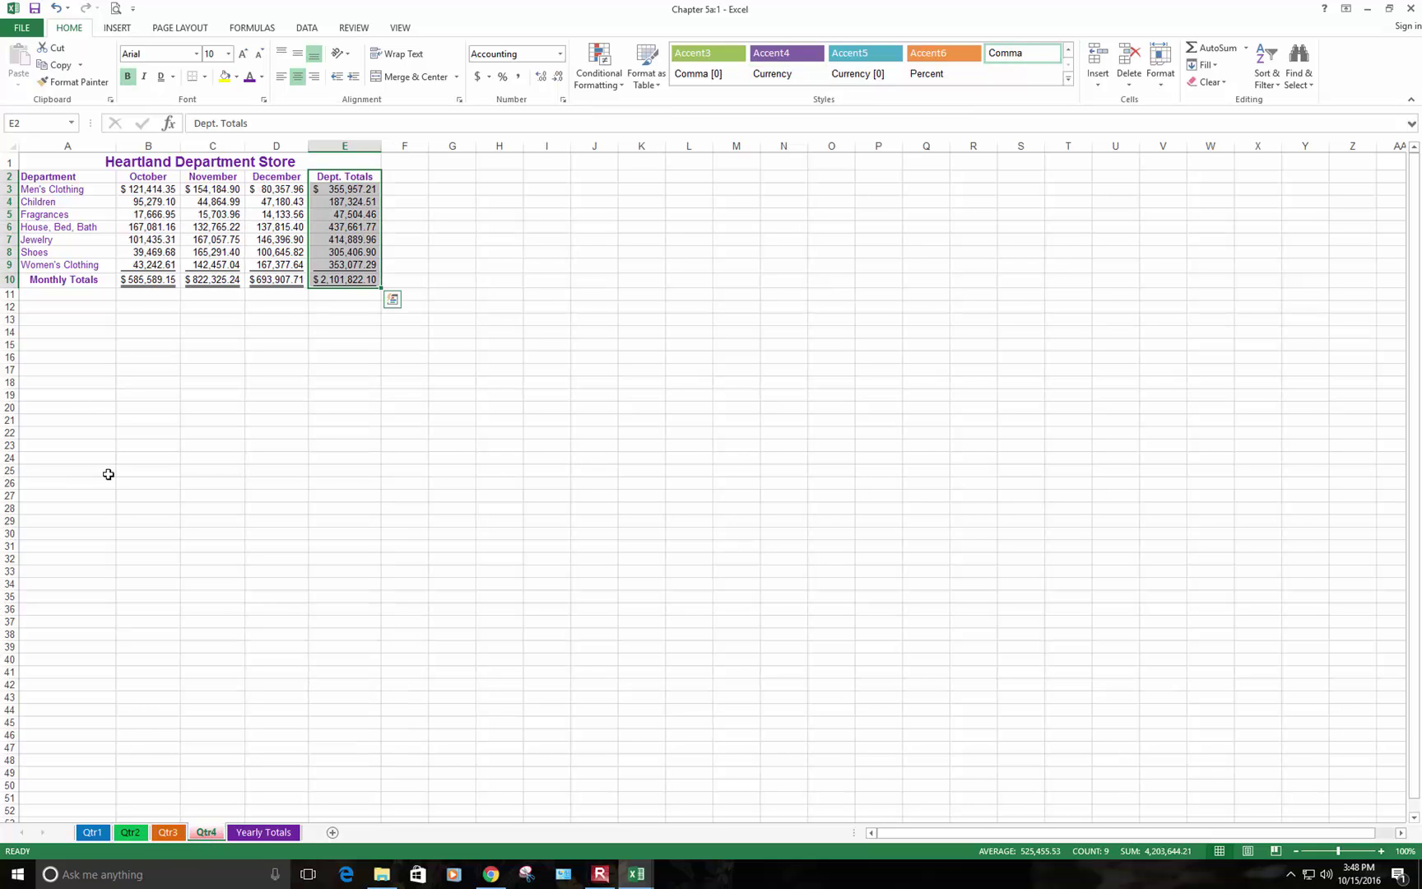
click(214, 380)
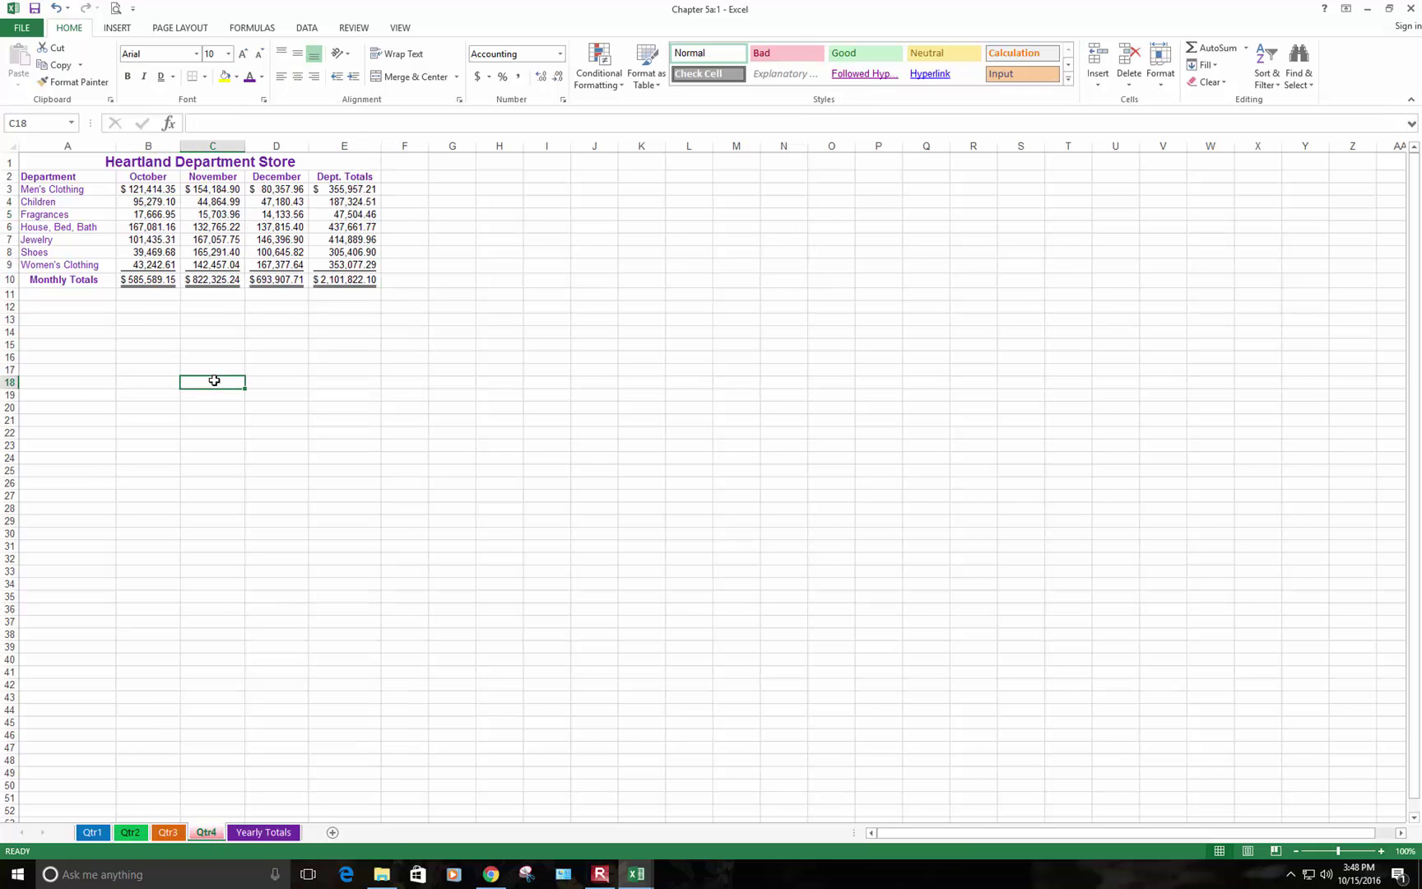